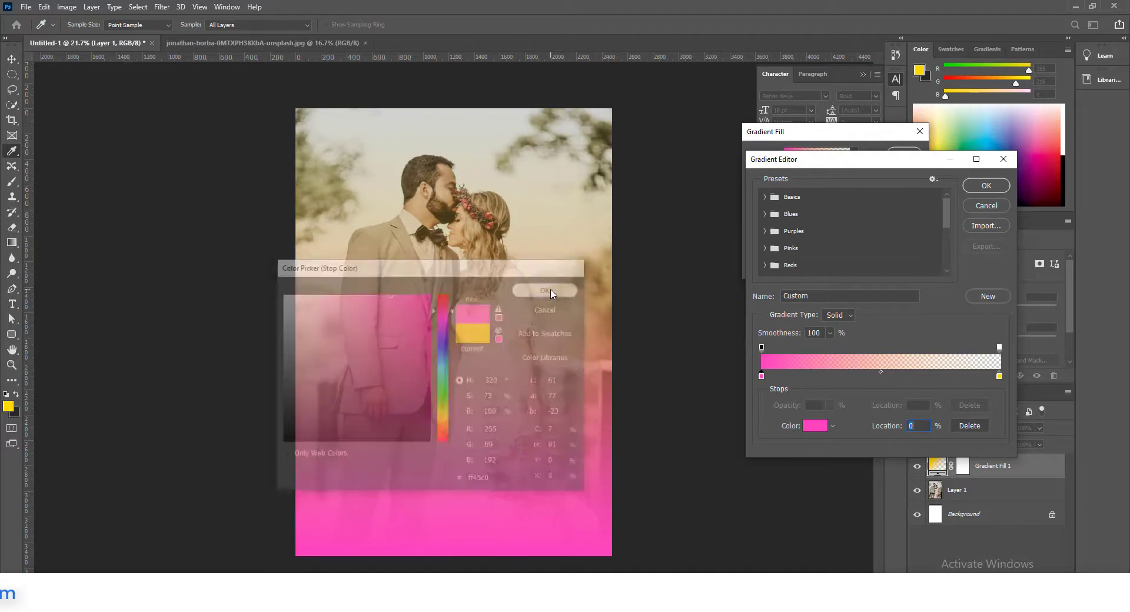
- Change the gradient's yellow end stop to white (ffffff) at 100% location and accept the edited gradient
{"action": "left_click", "coordinate": [816, 428]}
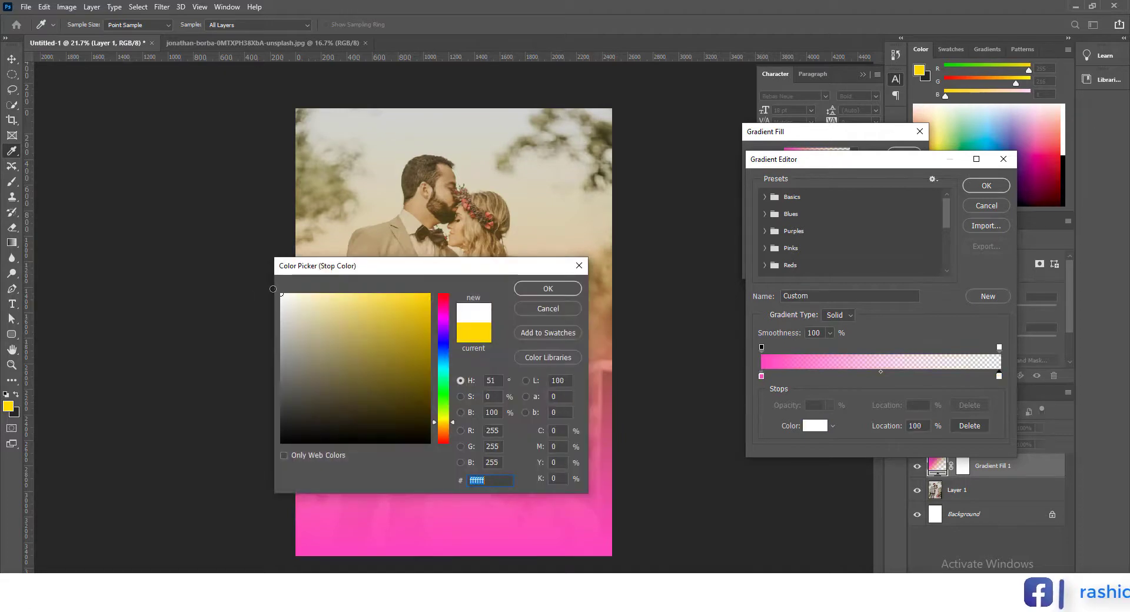
{"action": "left_click", "coordinate": [548, 289]}
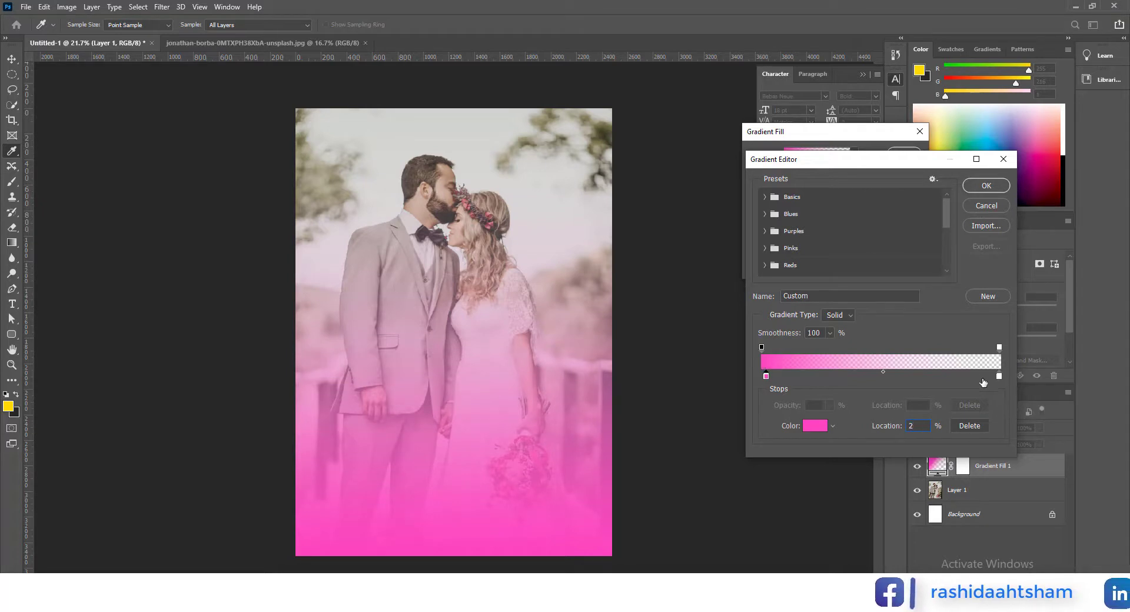
{"action": "type", "text": "100"}
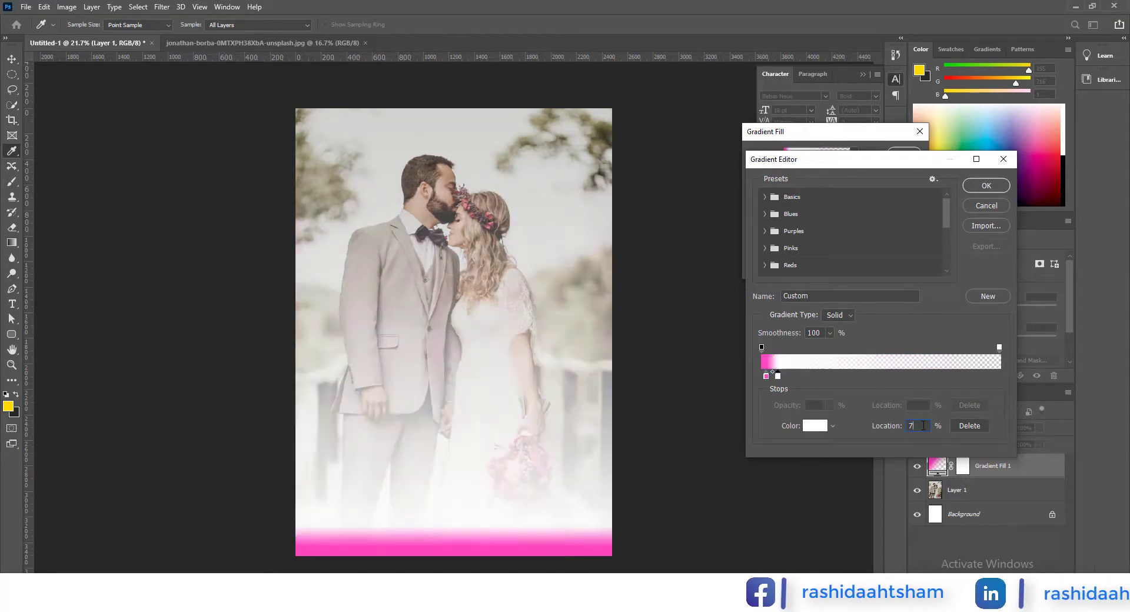
{"action": "left_click", "coordinate": [986, 185]}
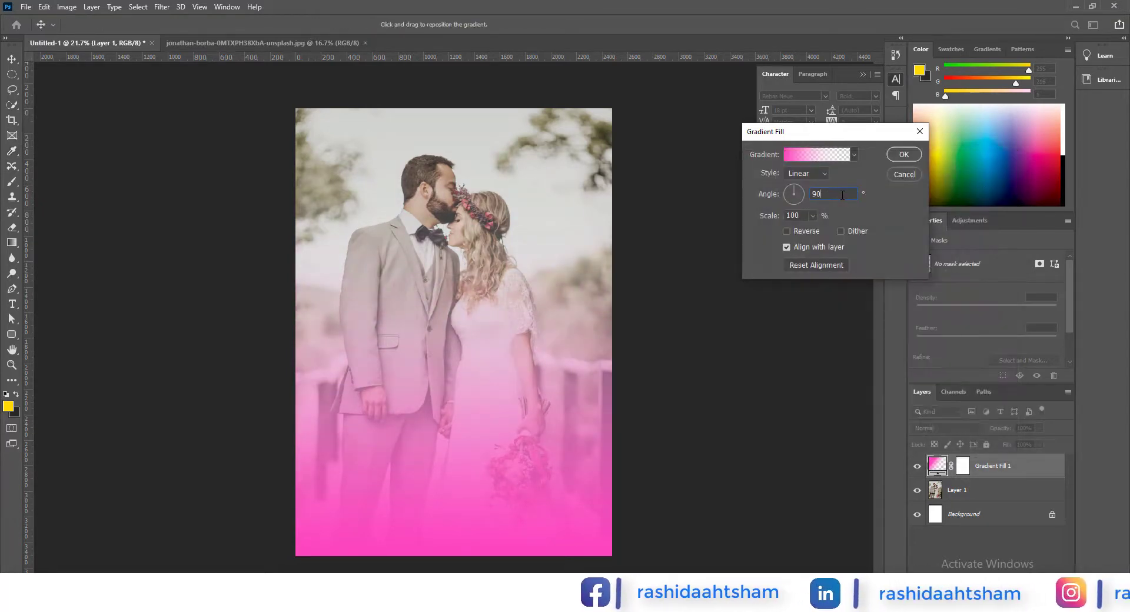
- Set the gradient fill to a 60° angle and 210% scale, reverse its colours, and apply it
{"action": "type", "text": "60"}
{"action": "key", "text": "Tab"}
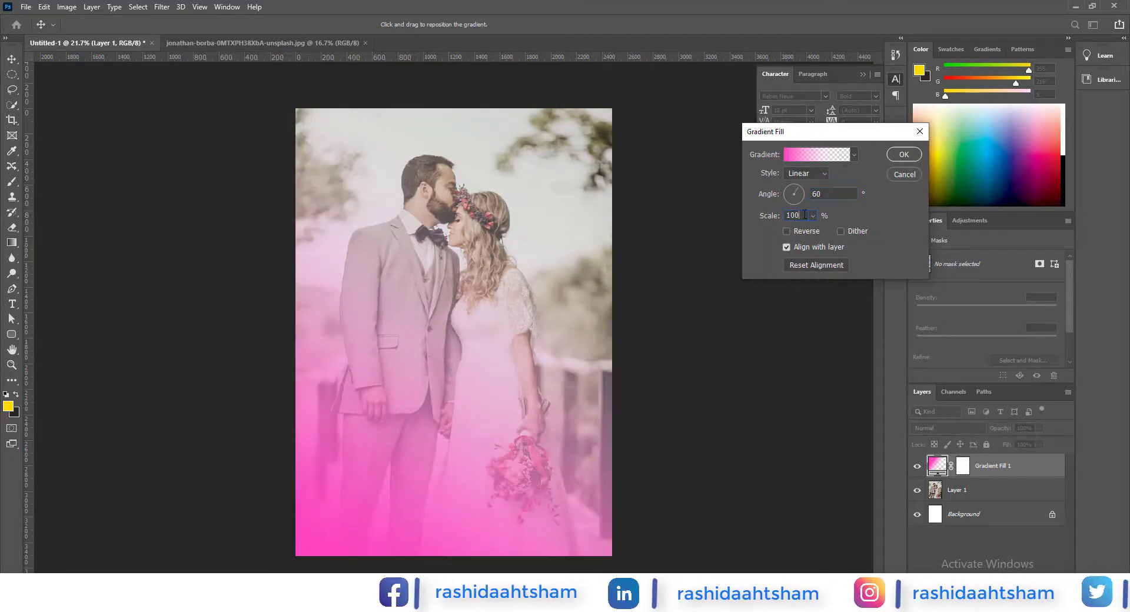
{"action": "type", "text": "210"}
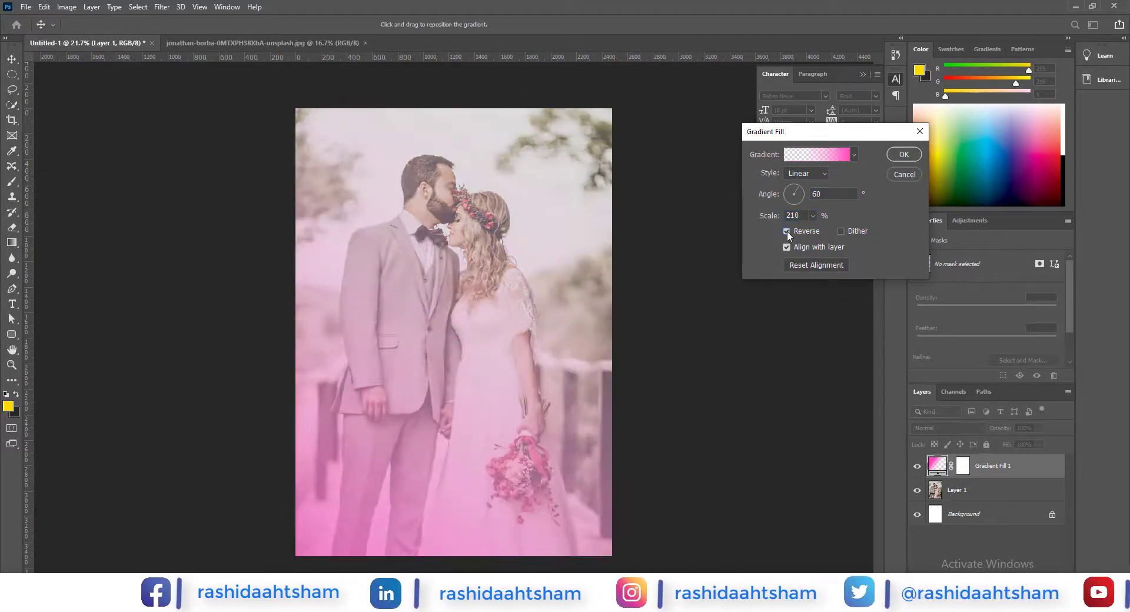
{"action": "left_click", "coordinate": [786, 230]}
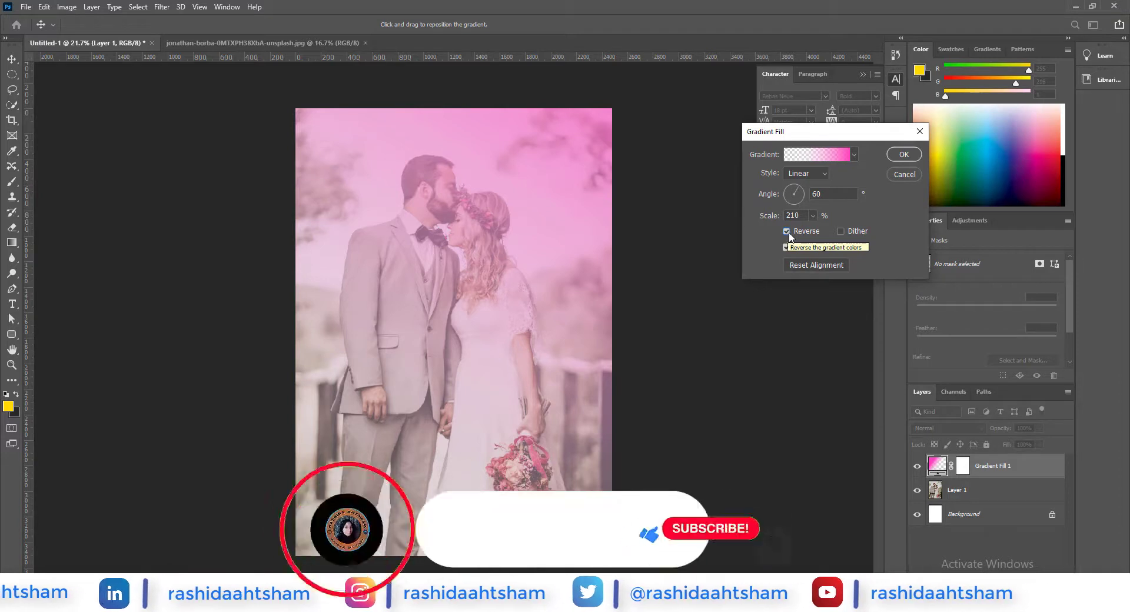
{"action": "left_click", "coordinate": [903, 154]}
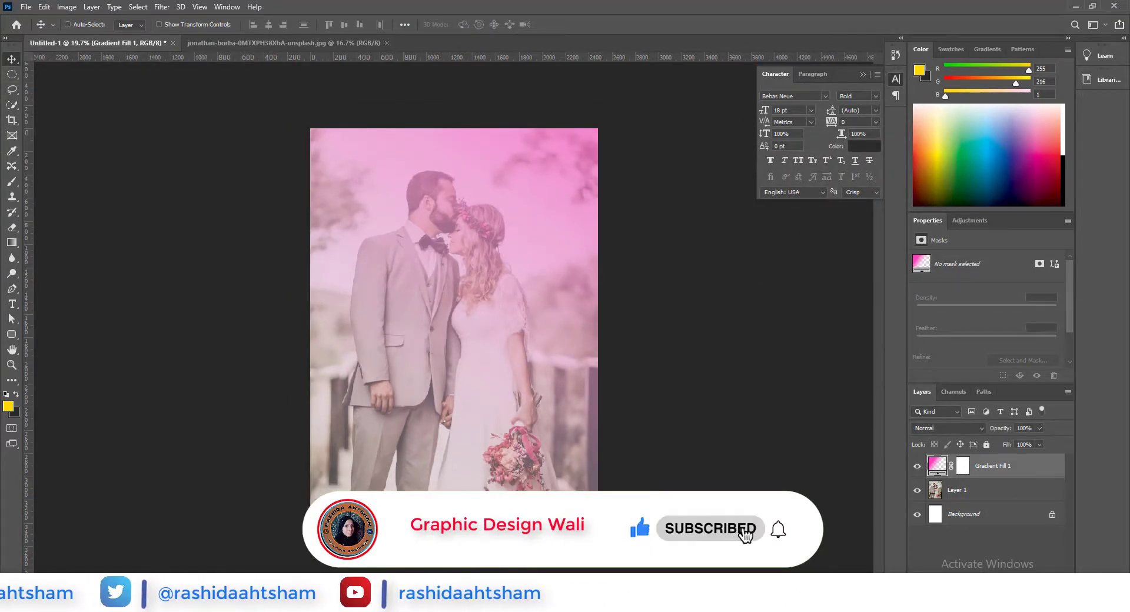
- Draw a filled Pen tool shape about 2978 by 1611 px with a curved upper edge, covering the poster's lower part
{"action": "left_click", "coordinate": [12, 290]}
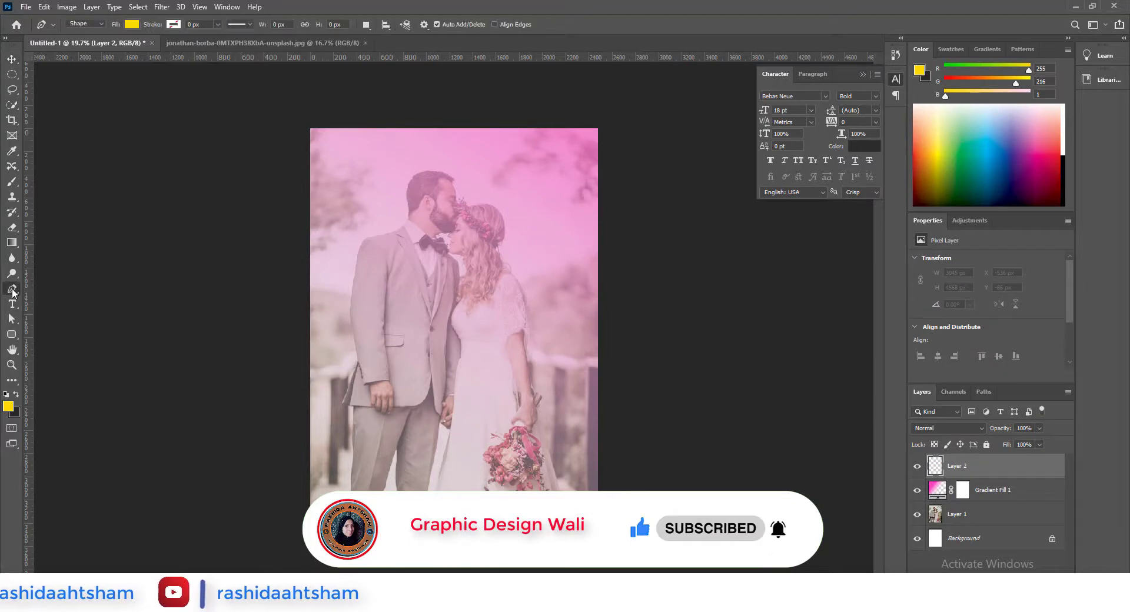
{"action": "left_click", "coordinate": [310, 356]}
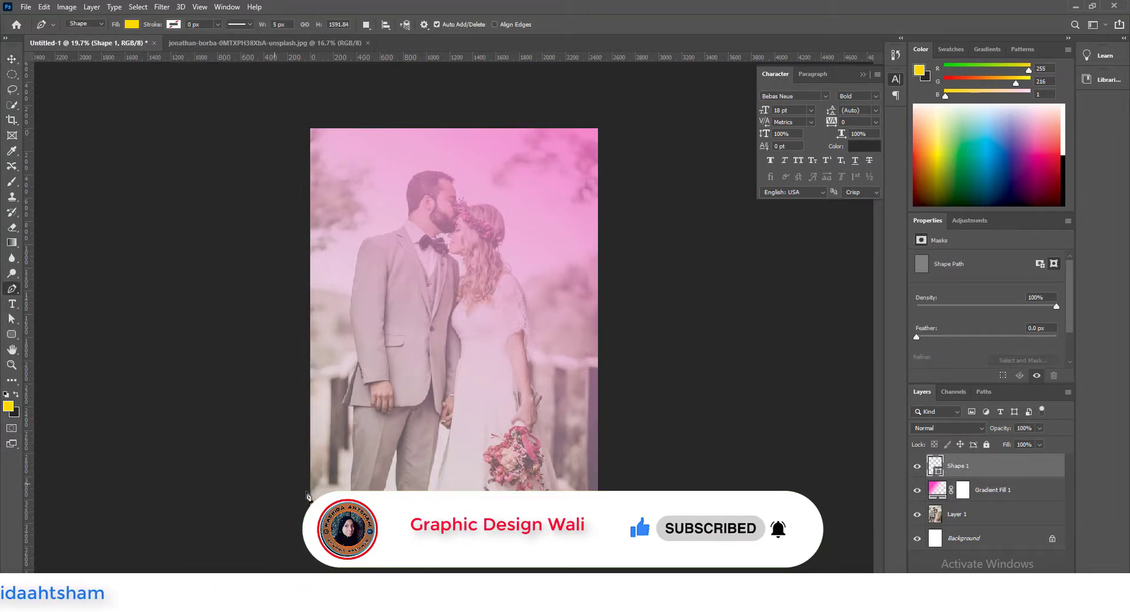
{"action": "scroll", "coordinate": [306, 496], "scroll_direction": "up", "scroll_amount": 4}
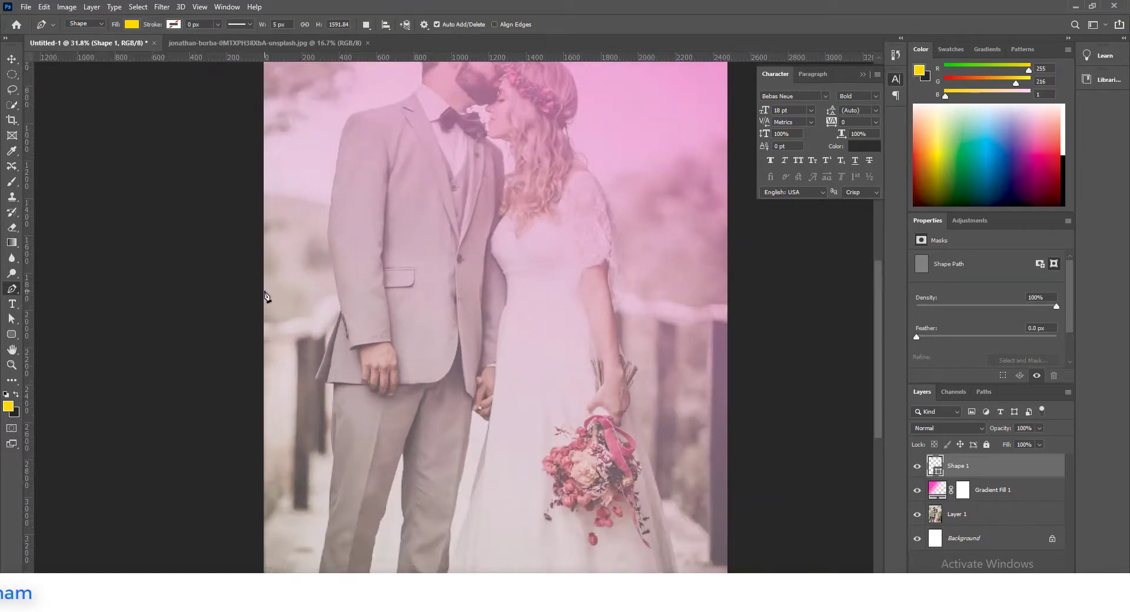
{"action": "scroll", "coordinate": [410, 424], "scroll_direction": "down", "scroll_amount": 2}
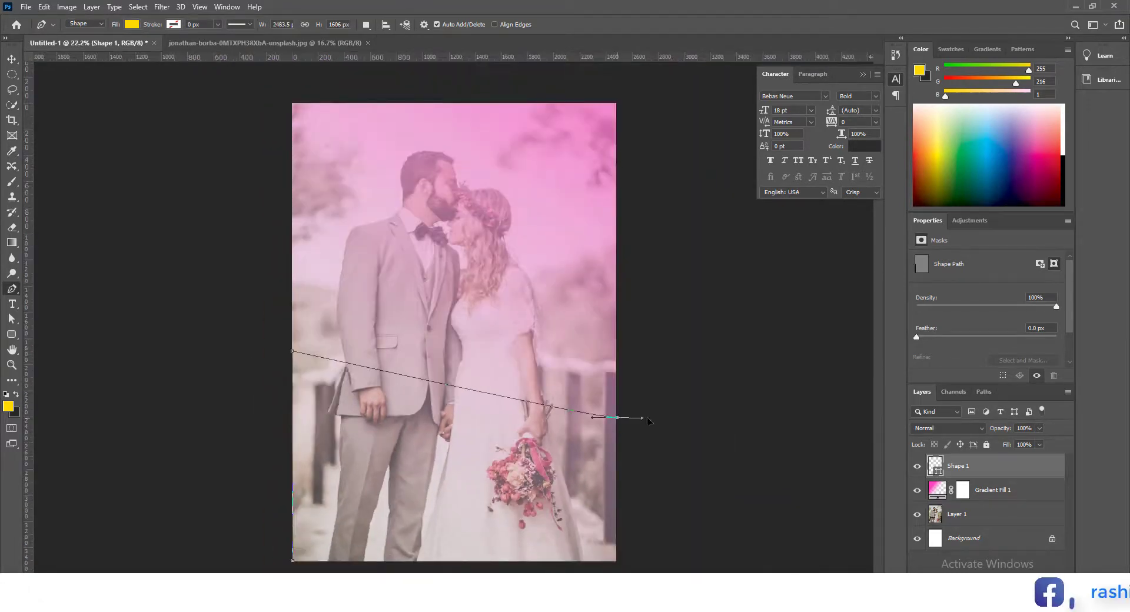
{"action": "left_click_drag", "start_coordinate": [762, 381], "coordinate": [762, 380]}
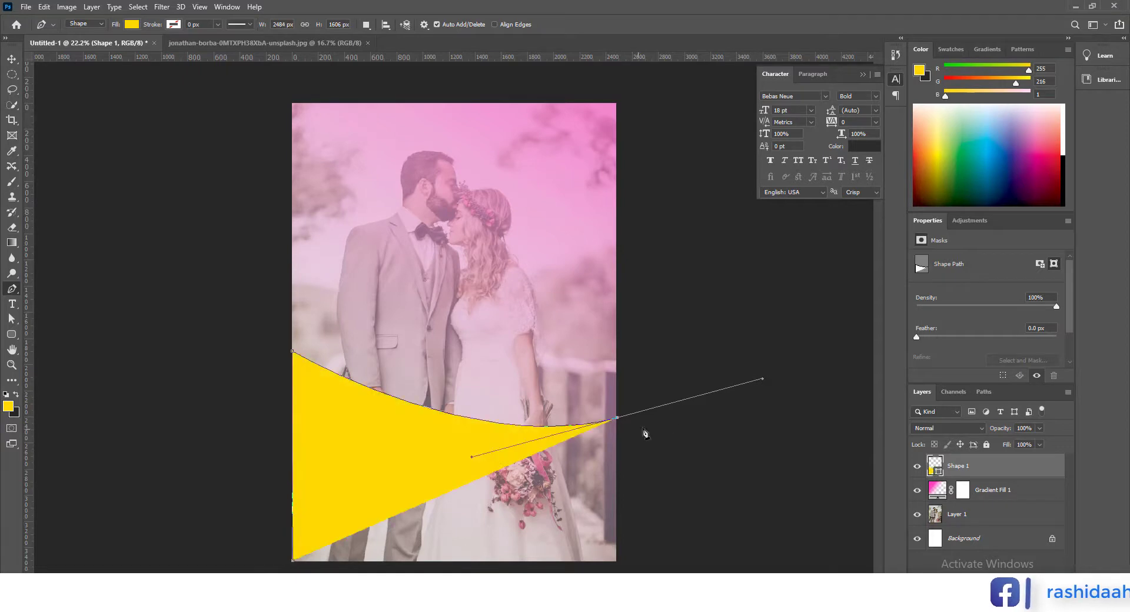
{"action": "left_click", "coordinate": [617, 561]}
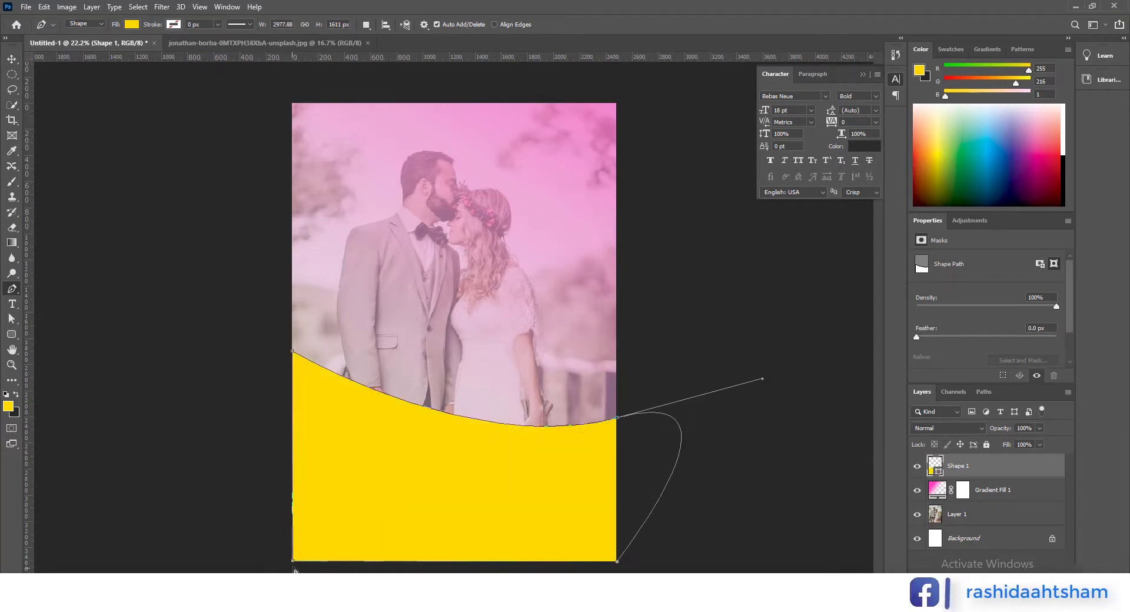
{"action": "key", "text": "v"}
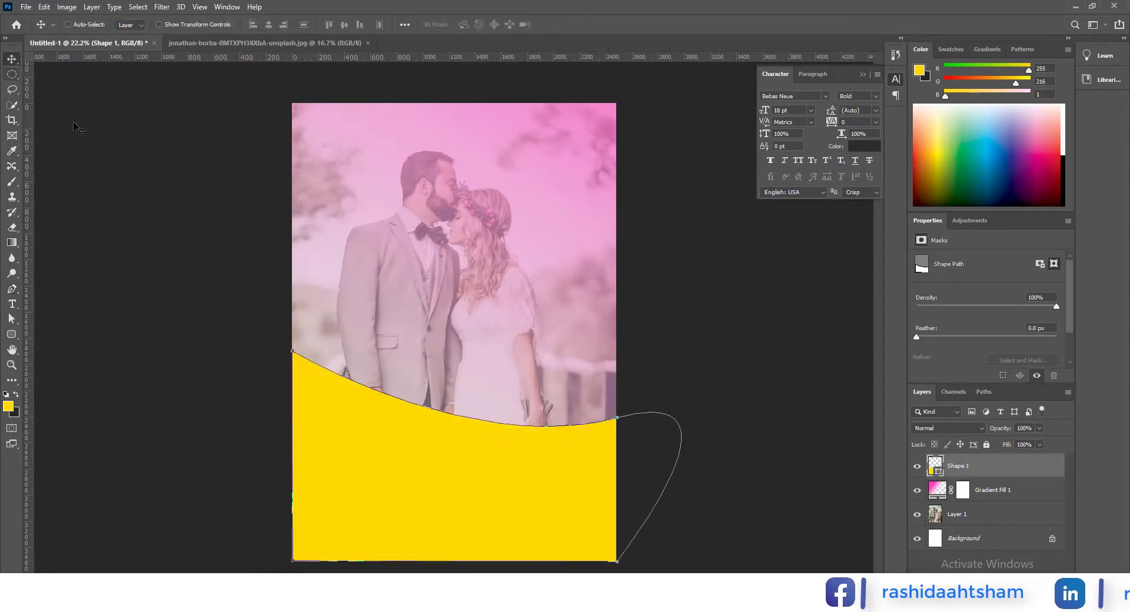
- Change the fill of the curved shape from the recently used colours to white
{"action": "left_click", "coordinate": [12, 335]}
{"action": "left_click", "coordinate": [134, 28]}
{"action": "left_click", "coordinate": [61, 89]}
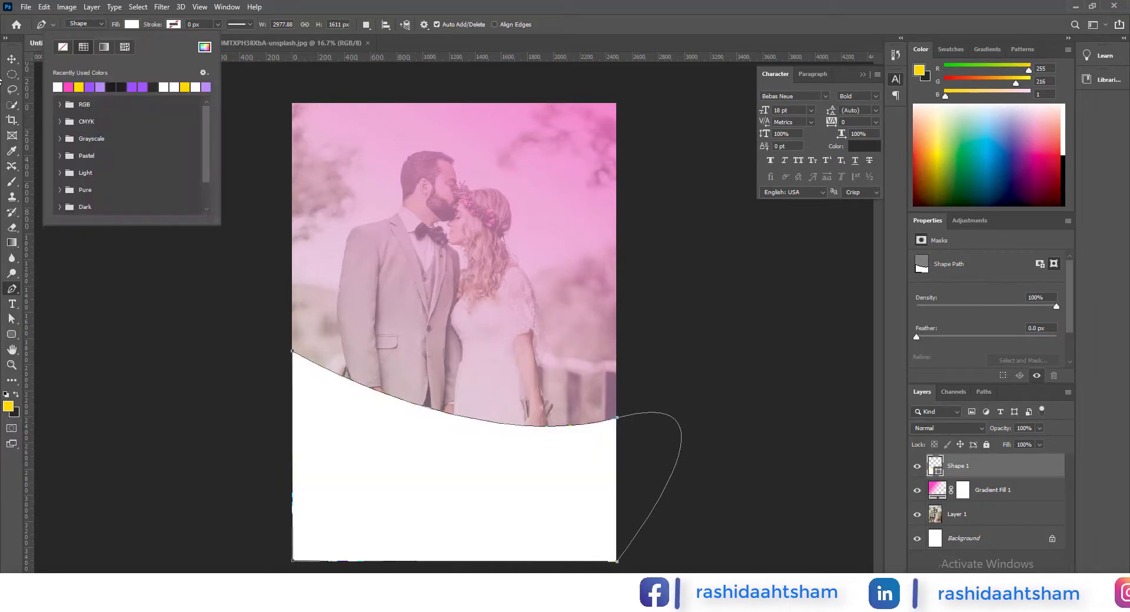
{"action": "key", "text": "v"}
- Scale the white curved shape to about 102% so it extends past the poster's edges
{"action": "scroll", "coordinate": [386, 546], "scroll_direction": "up", "scroll_amount": 1}
{"action": "key", "text": "ctrl+t"}
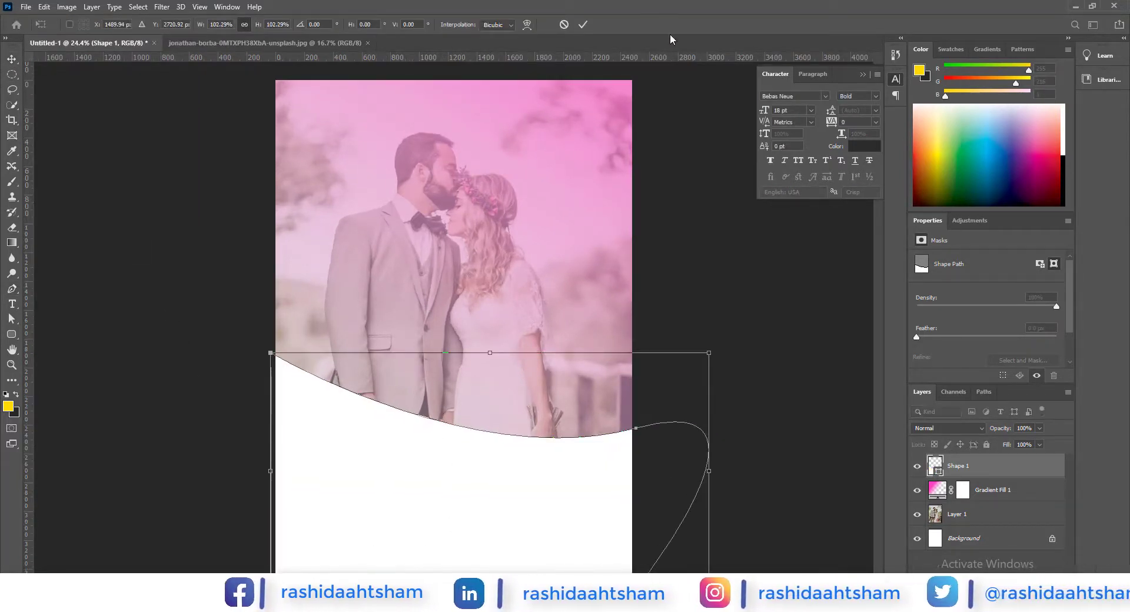
{"action": "left_click", "coordinate": [582, 24]}
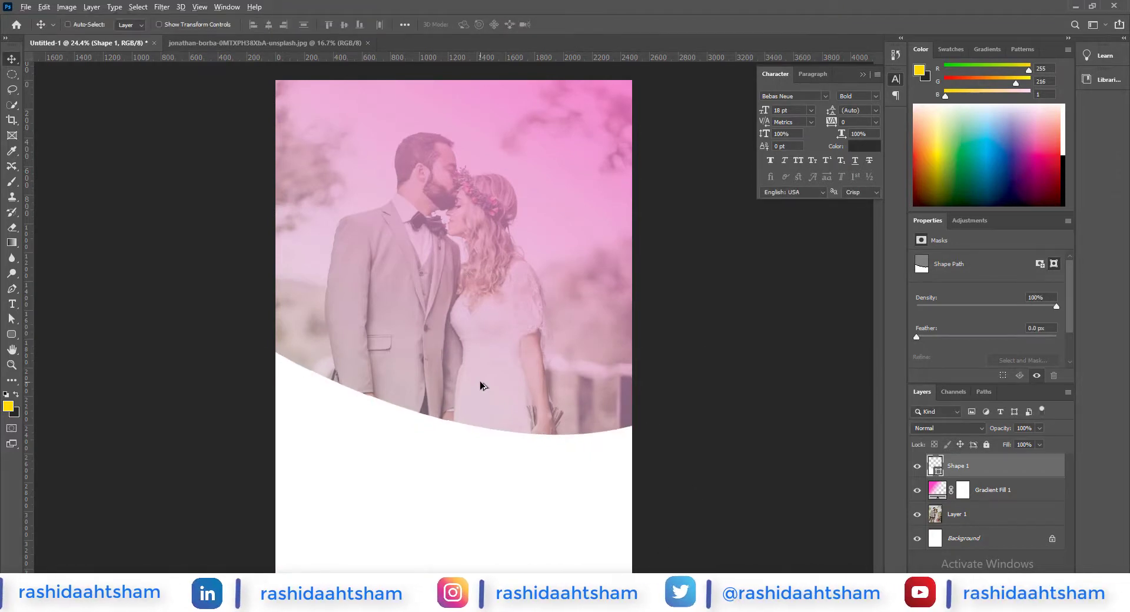
{"action": "scroll", "coordinate": [480, 384], "scroll_direction": "down", "scroll_amount": 1}
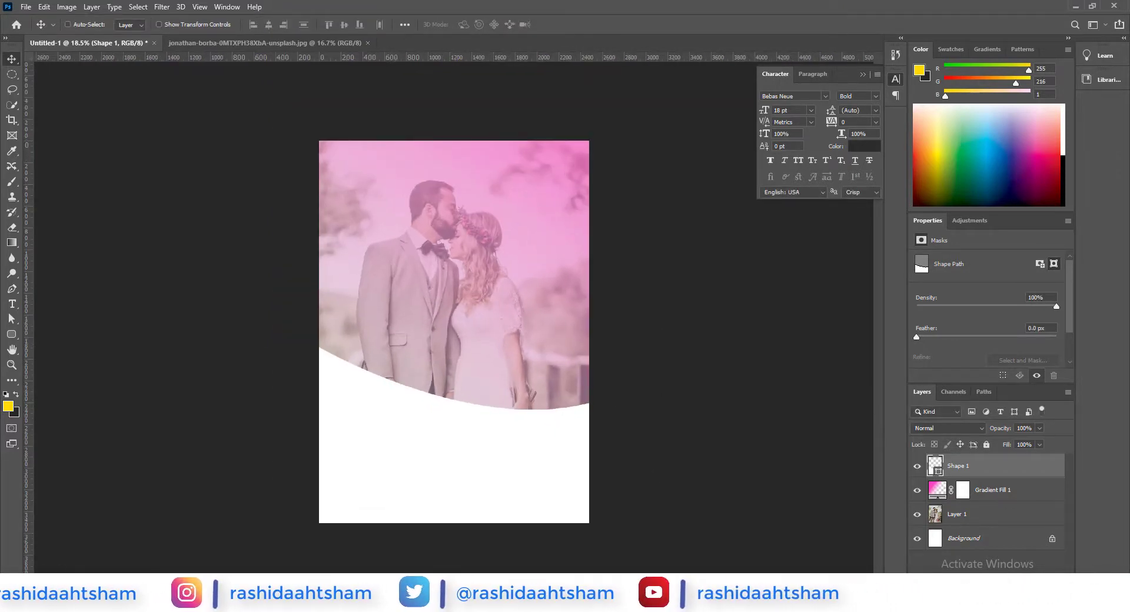
- Add a layer and draw a circle about 1286 px wide with the Ellipse tool, overlapping the poster's lower-right corner
{"action": "key", "text": "ctrl+shift+alt+n"}
{"action": "right_click", "coordinate": [15, 338]}
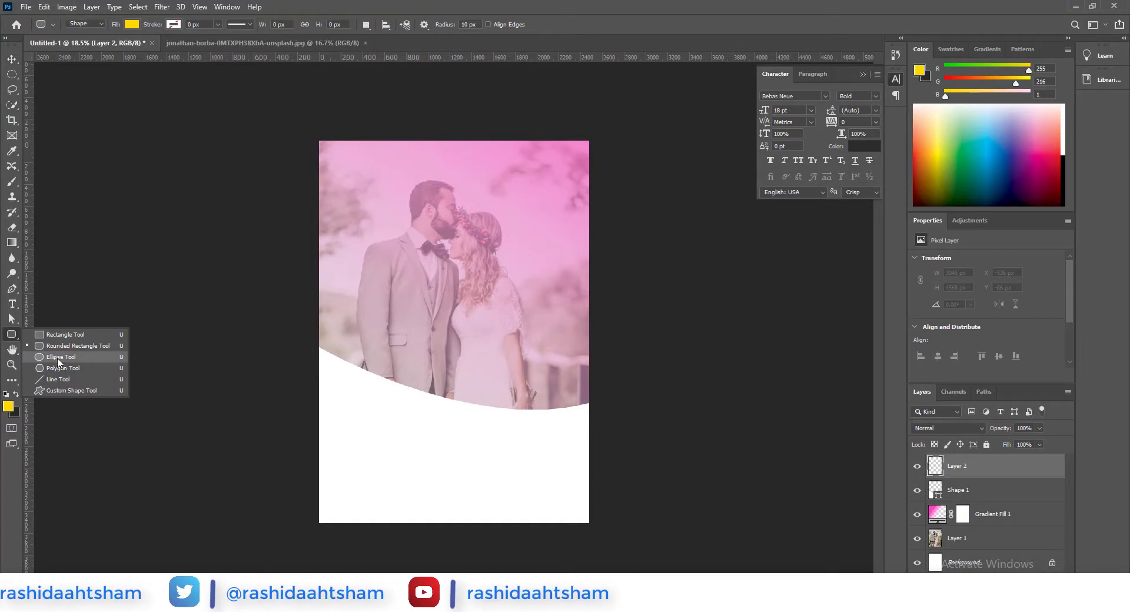
{"action": "left_click", "coordinate": [56, 349]}
{"action": "left_click_drag", "start_coordinate": [494, 380], "coordinate": [633, 549]}
{"action": "key", "text": "v"}
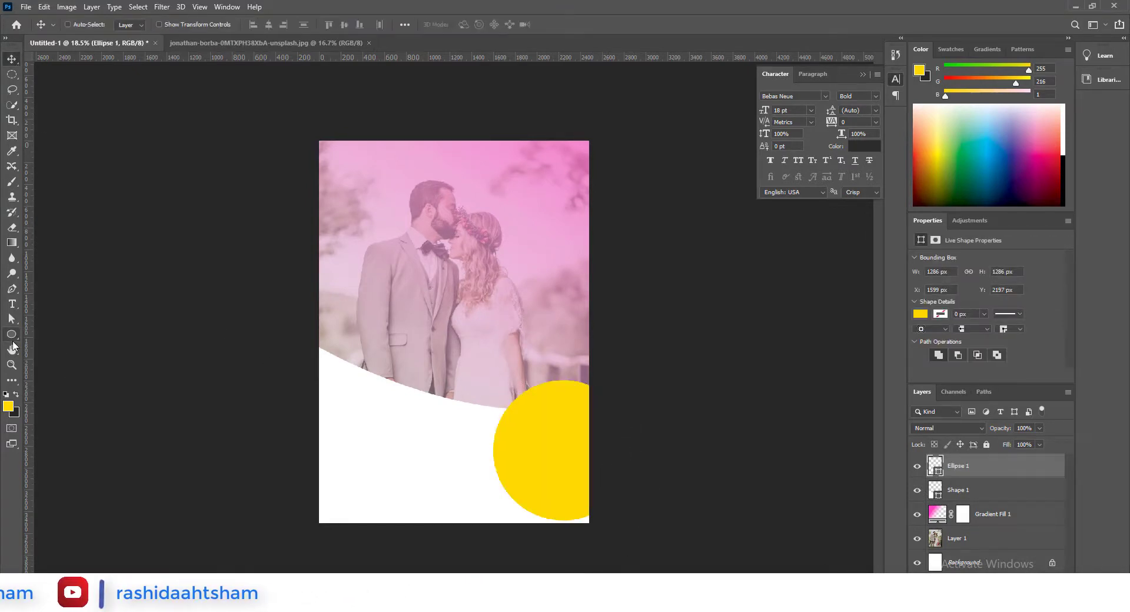
- Set the circle's fill colour to the light purple bd8bfc
{"action": "left_click", "coordinate": [131, 25]}
{"action": "left_click", "coordinate": [204, 47]}
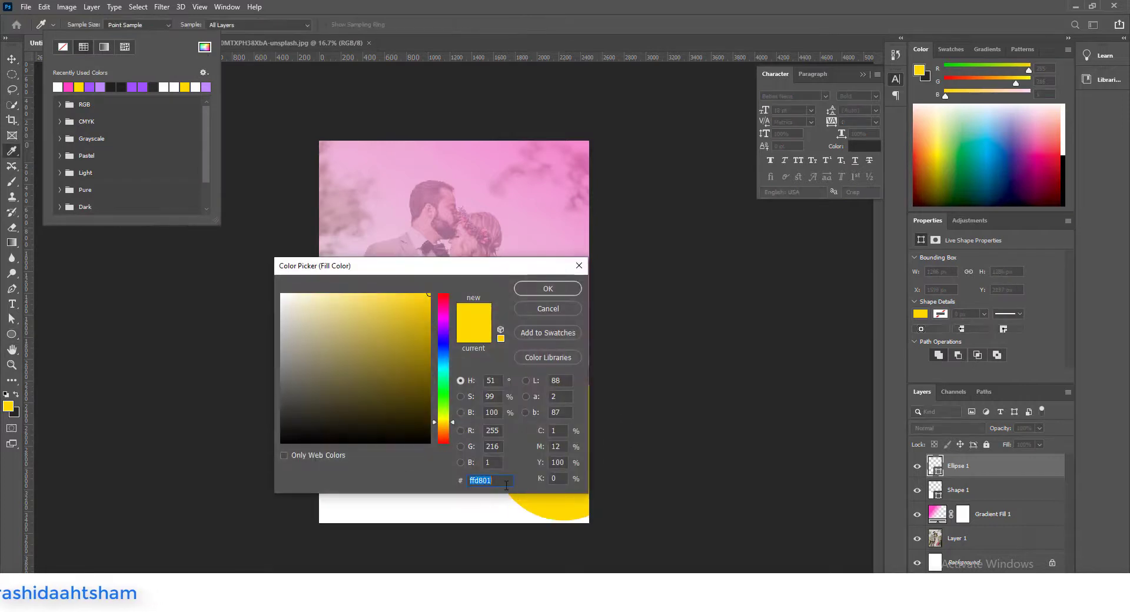
{"action": "type", "text": "bd"}
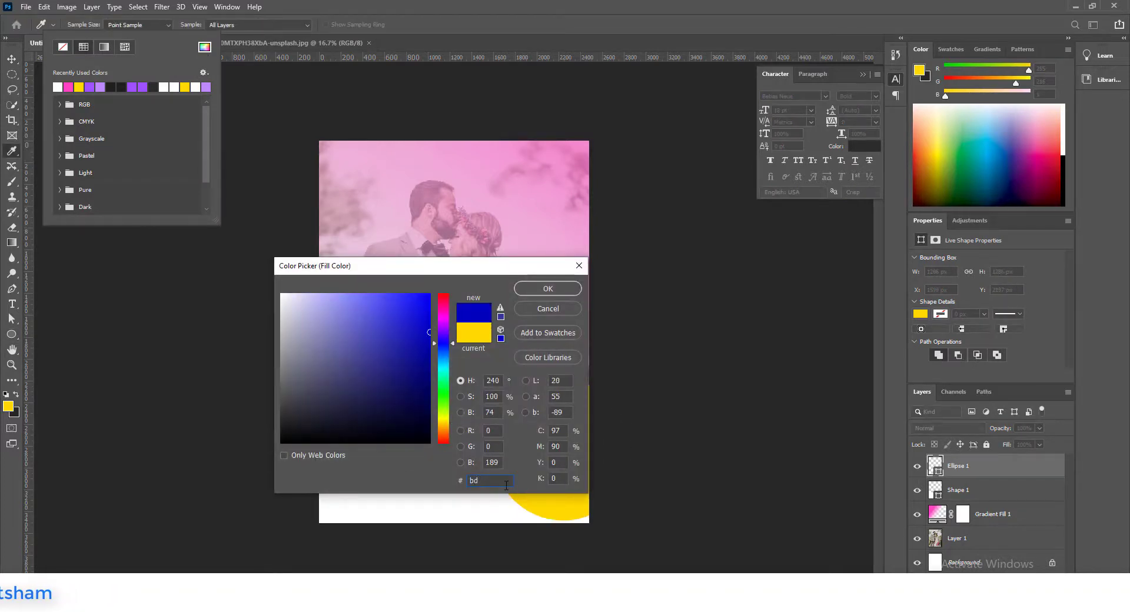
{"action": "type", "text": "8bfc"}
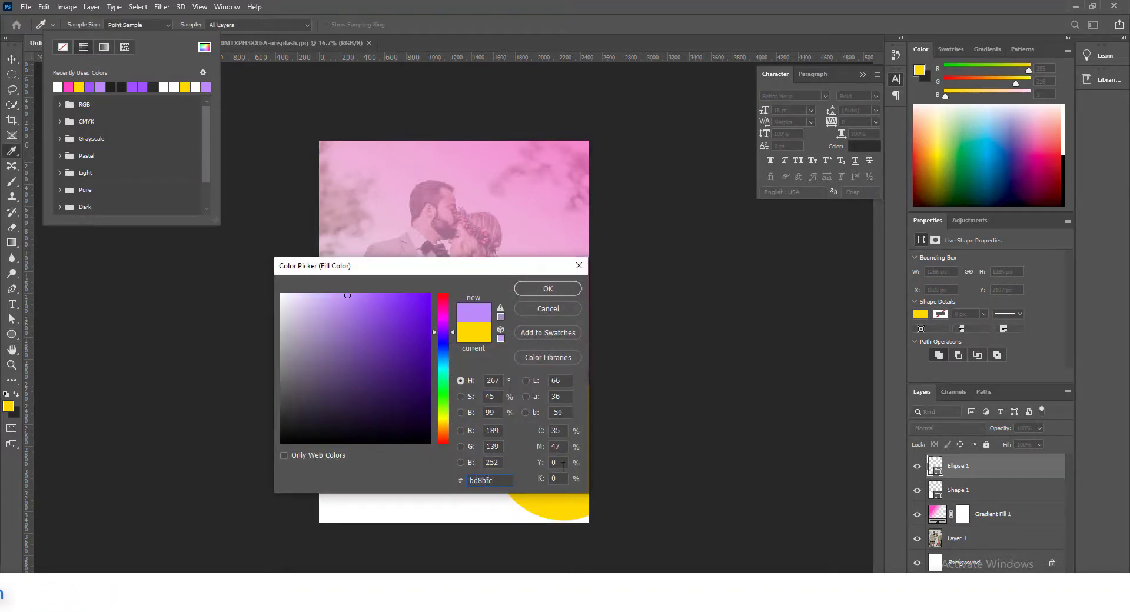
{"action": "left_click", "coordinate": [559, 290]}
{"action": "key", "text": "v"}
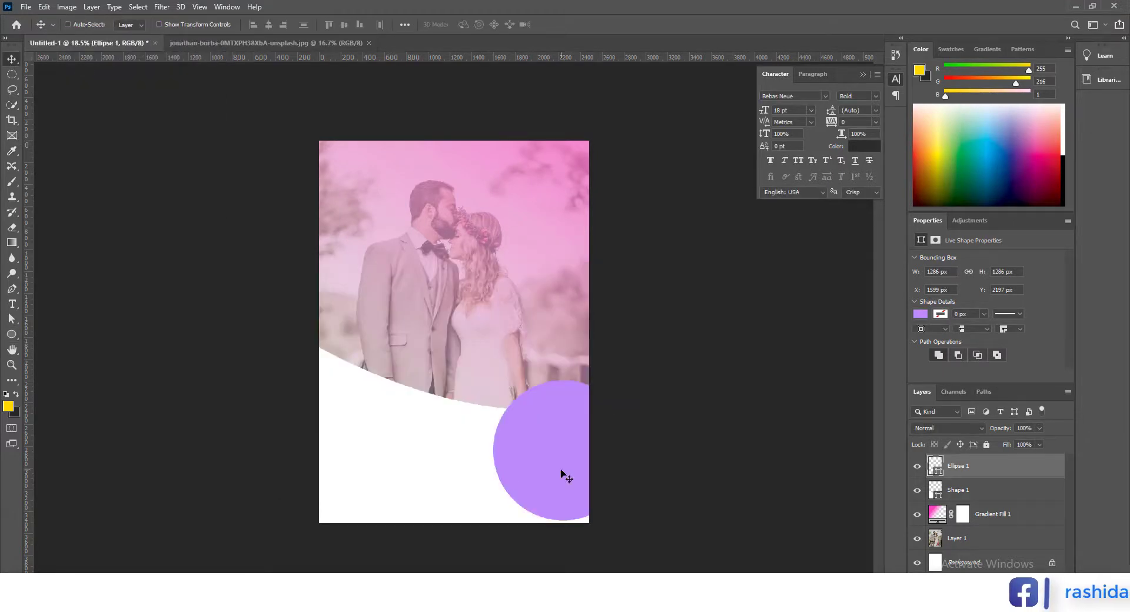
- Enlarge and reposition the purple circle to about 1431 px wide and set its layer opacity to 60%
{"action": "key", "text": "ctrl+t"}
{"action": "left_click_drag", "start_coordinate": [562, 398], "coordinate": [558, 383]}
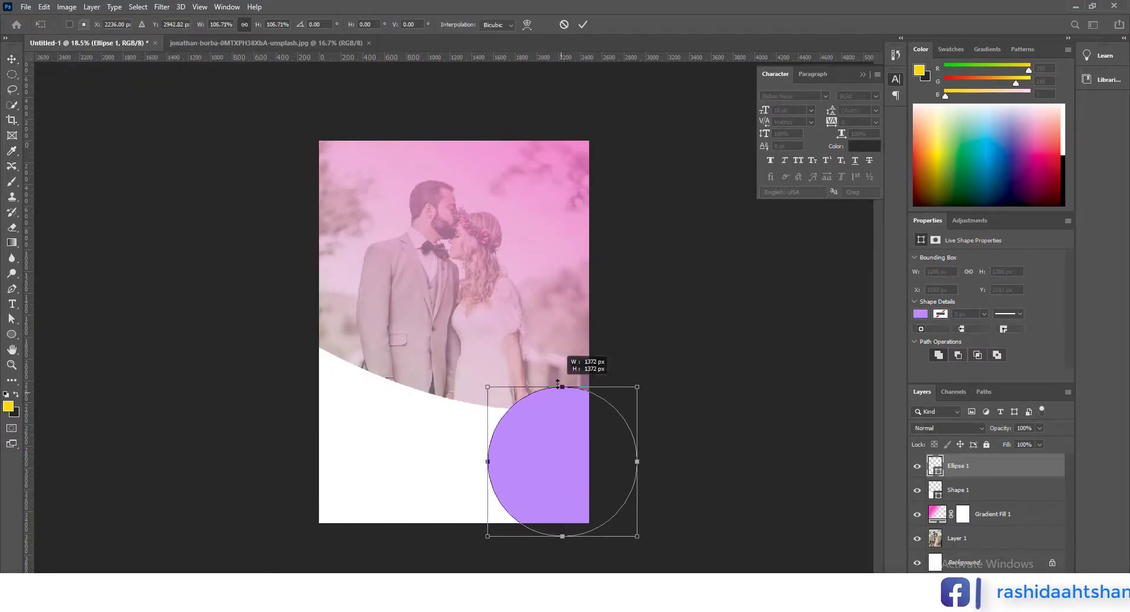
{"action": "left_click_drag", "start_coordinate": [550, 465], "coordinate": [543, 461]}
{"action": "left_click", "coordinate": [583, 24]}
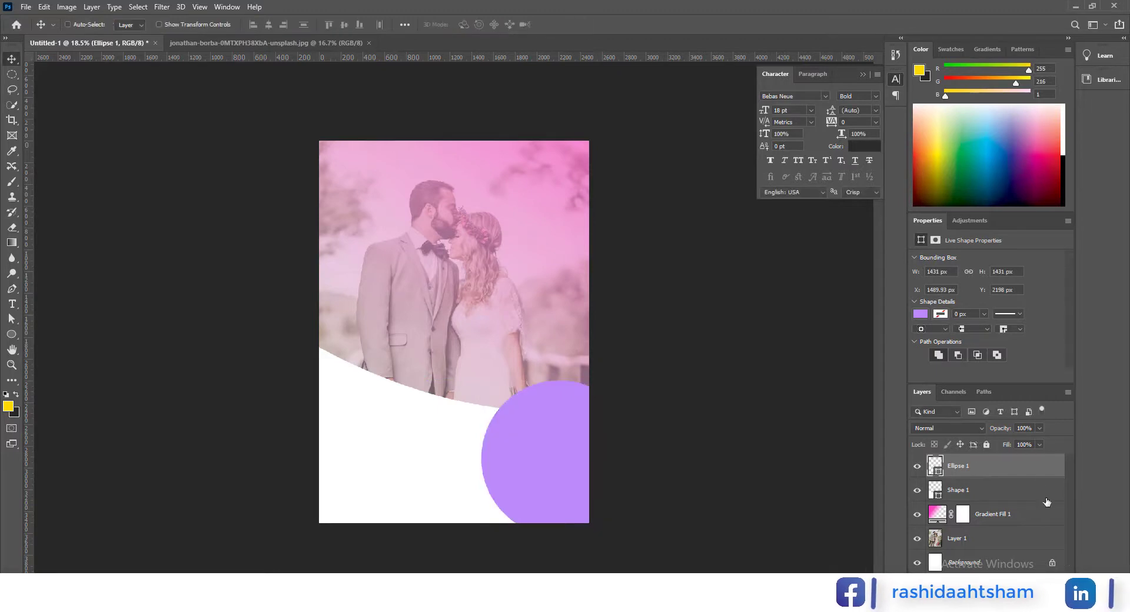
{"action": "type", "text": "60"}
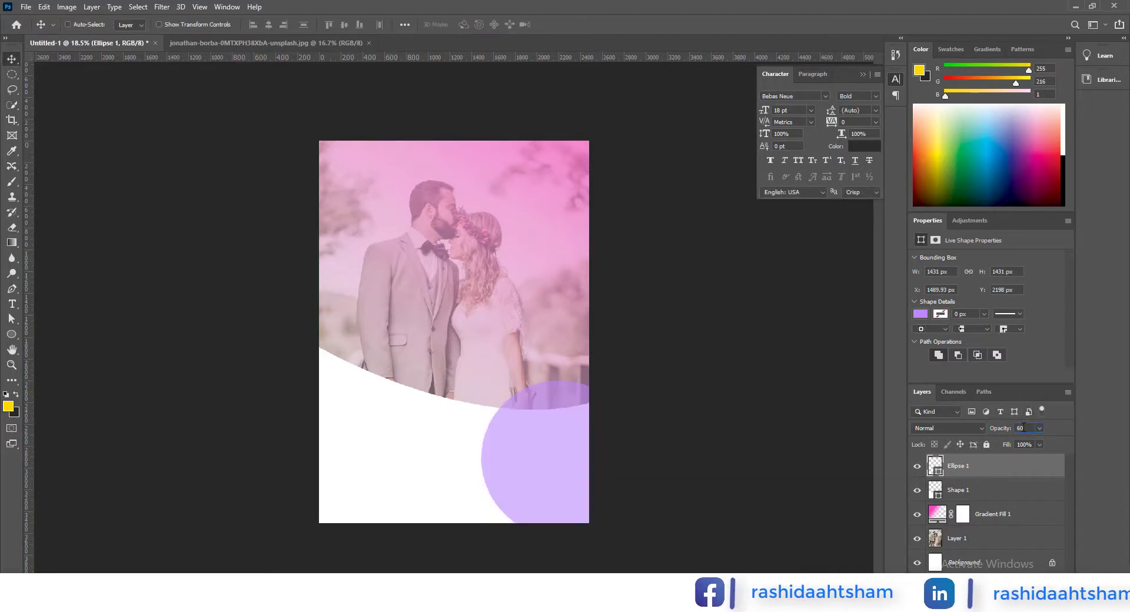
- Duplicate the circle beneath the original and scale the copy to about 1088 px wide, offset to its upper left
{"action": "left_click_drag", "start_coordinate": [1016, 469], "coordinate": [968, 495]}
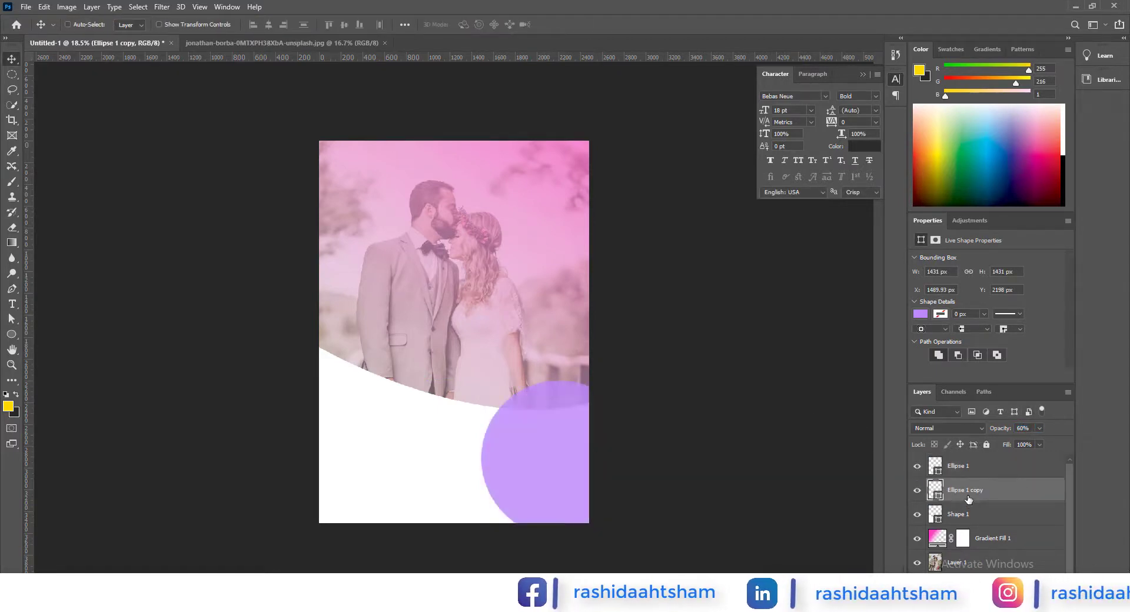
{"action": "key", "text": "ctrl+t"}
{"action": "left_click_drag", "start_coordinate": [564, 451], "coordinate": [492, 393]}
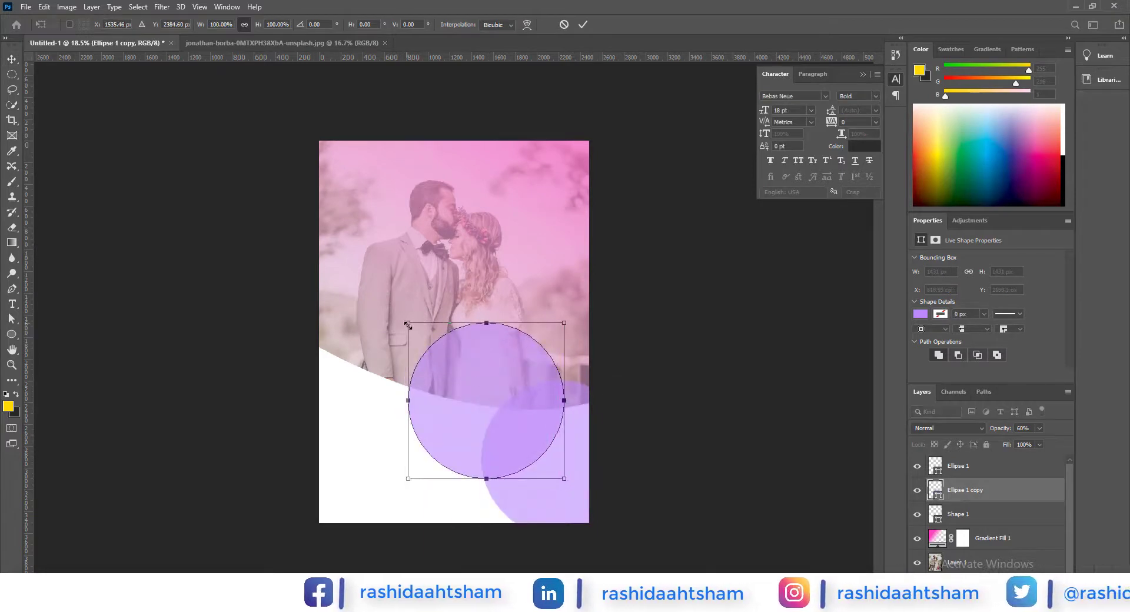
{"action": "left_click_drag", "start_coordinate": [409, 322], "coordinate": [468, 381]}
{"action": "left_click_drag", "start_coordinate": [532, 438], "coordinate": [563, 464]}
{"action": "left_click_drag", "start_coordinate": [522, 423], "coordinate": [519, 419]}
{"action": "left_click", "coordinate": [583, 25]}
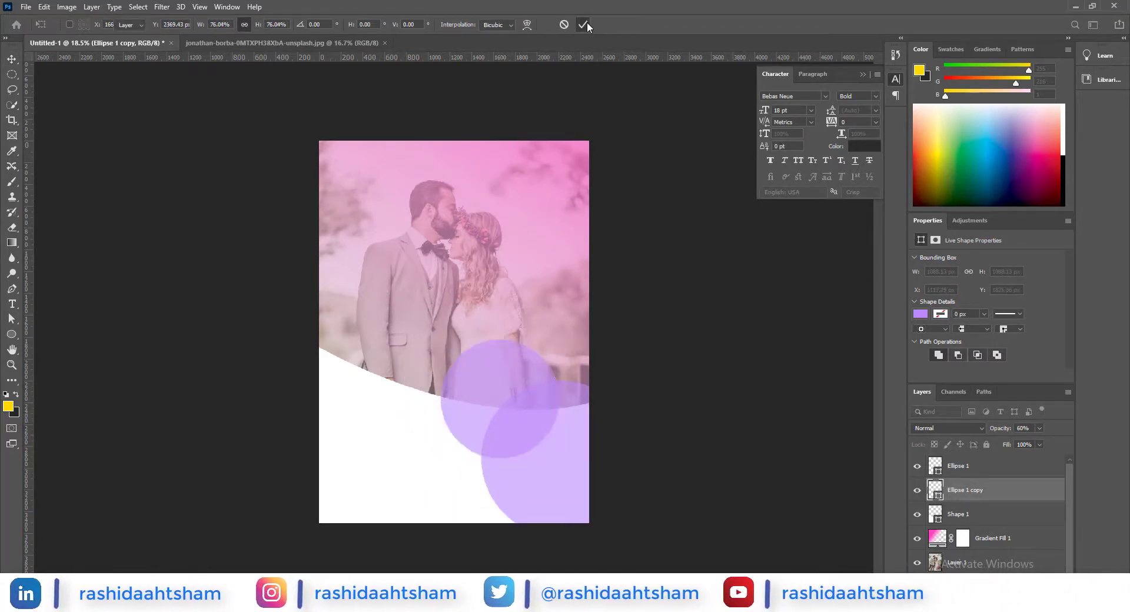
- Nudge the smaller circle down by 50 px
{"action": "key", "text": "shift+Down"}
{"action": "key", "text": "shift+Down"}
{"action": "key", "text": "shift+Down"}
{"action": "key", "text": "shift+Down"}
{"action": "key", "text": "shift+Down"}
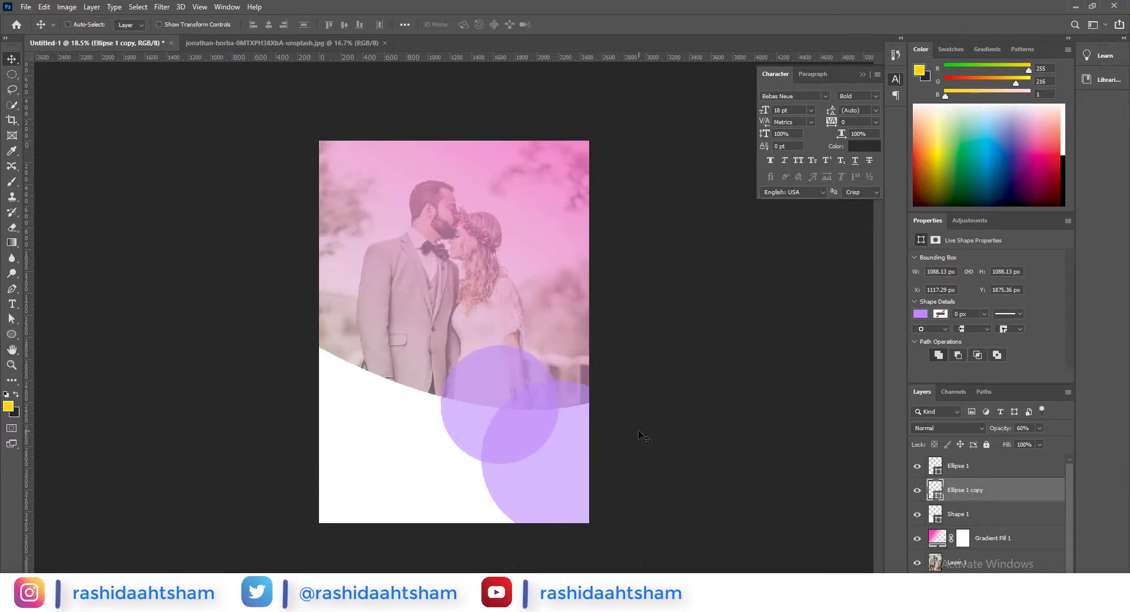
- Enlarge the original corner circle to about 1709 px wide and shift it slightly upward
{"action": "left_click", "coordinate": [963, 471]}
{"action": "key", "text": "ctrl+t"}
{"action": "left_click_drag", "start_coordinate": [482, 535], "coordinate": [450, 565]}
{"action": "left_click_drag", "start_coordinate": [544, 510], "coordinate": [547, 500]}
{"action": "left_click", "coordinate": [582, 25]}
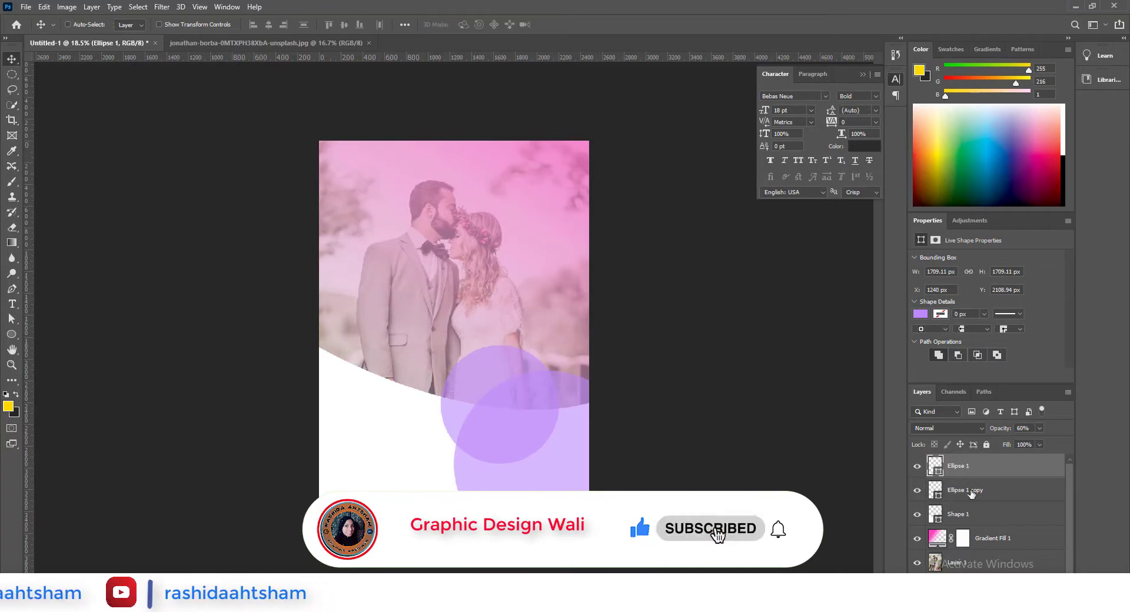
- Scale the smaller circle copy to about 113% and move it slightly up and left
{"action": "left_click", "coordinate": [976, 490]}
{"action": "key", "text": "ctrl+t"}
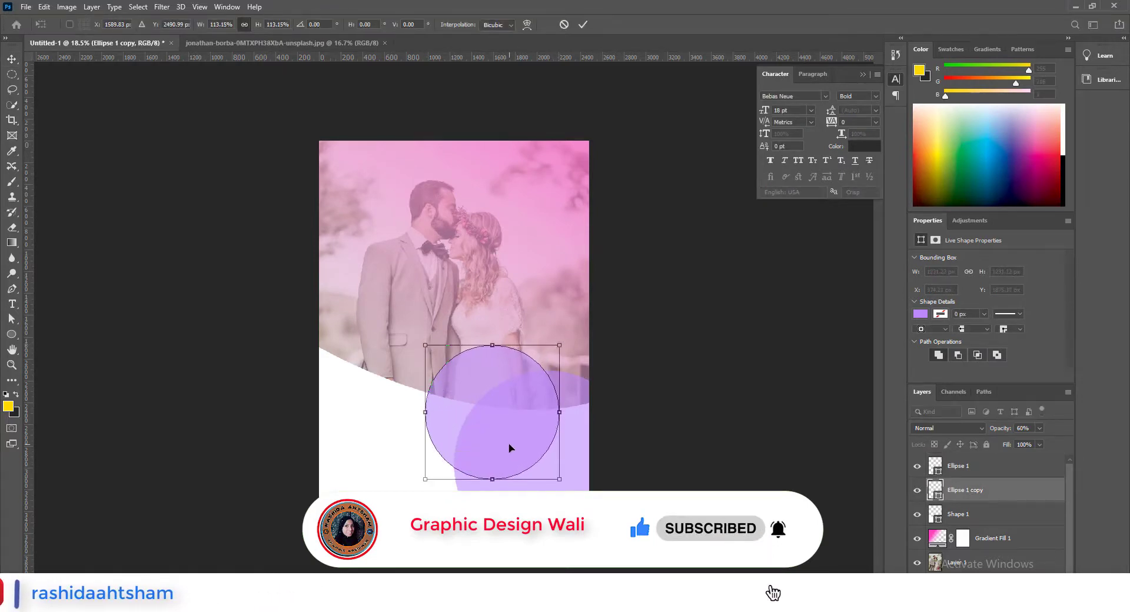
{"action": "left_click_drag", "start_coordinate": [508, 449], "coordinate": [504, 433]}
{"action": "left_click", "coordinate": [583, 25]}
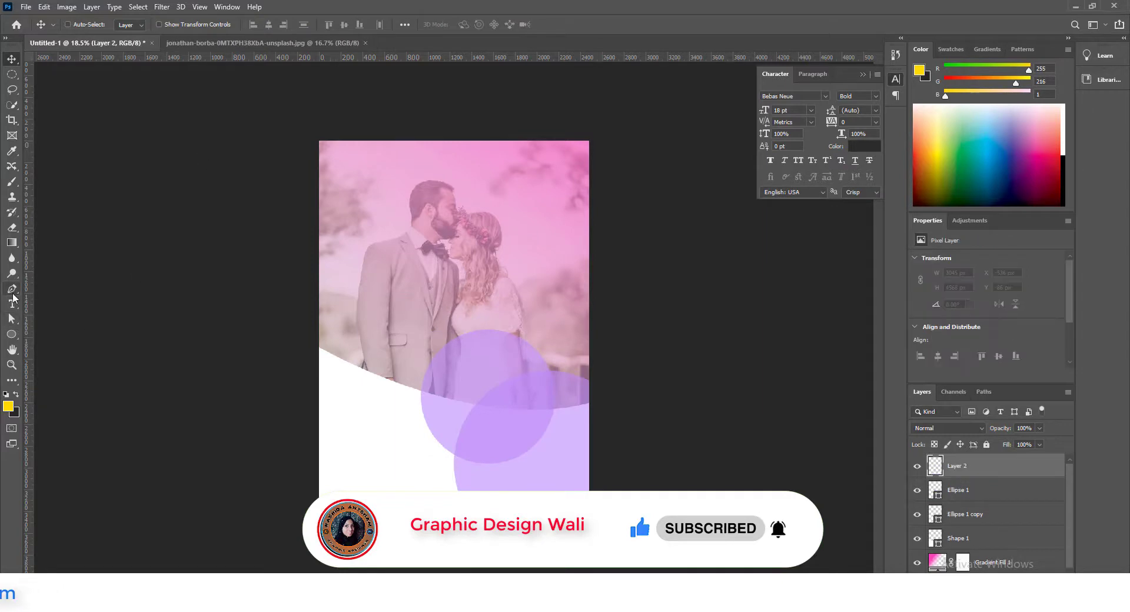
- Draw an open three-sided frame around the couple with the Pen tool, about 2124 by 1420 px, and remove its fill
{"action": "left_click", "coordinate": [337, 313]}
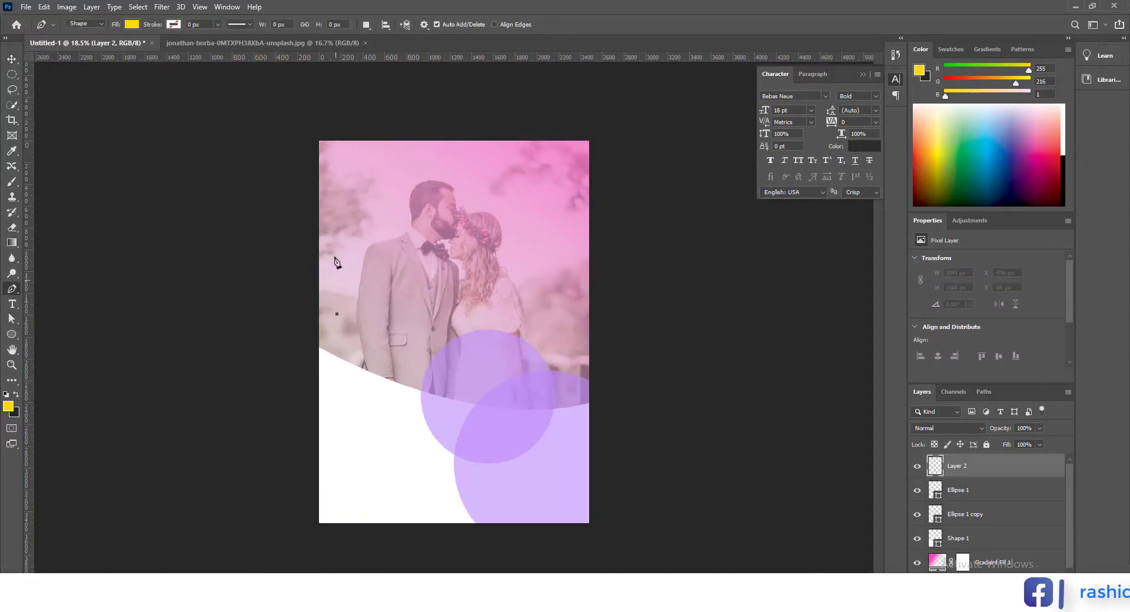
{"action": "left_click", "coordinate": [568, 158]}
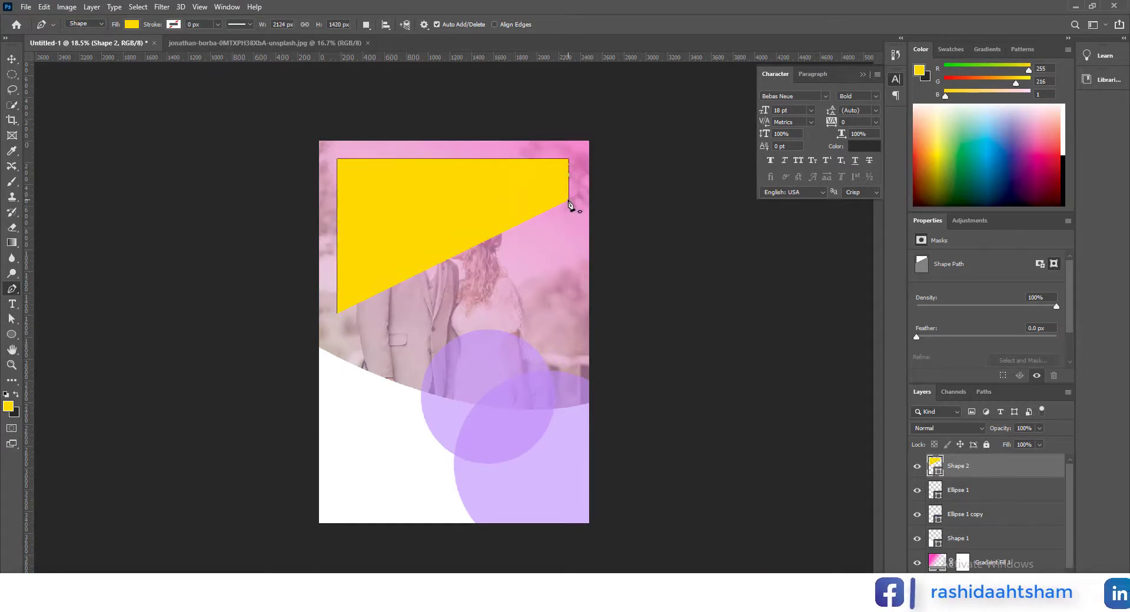
{"action": "left_click", "coordinate": [132, 25]}
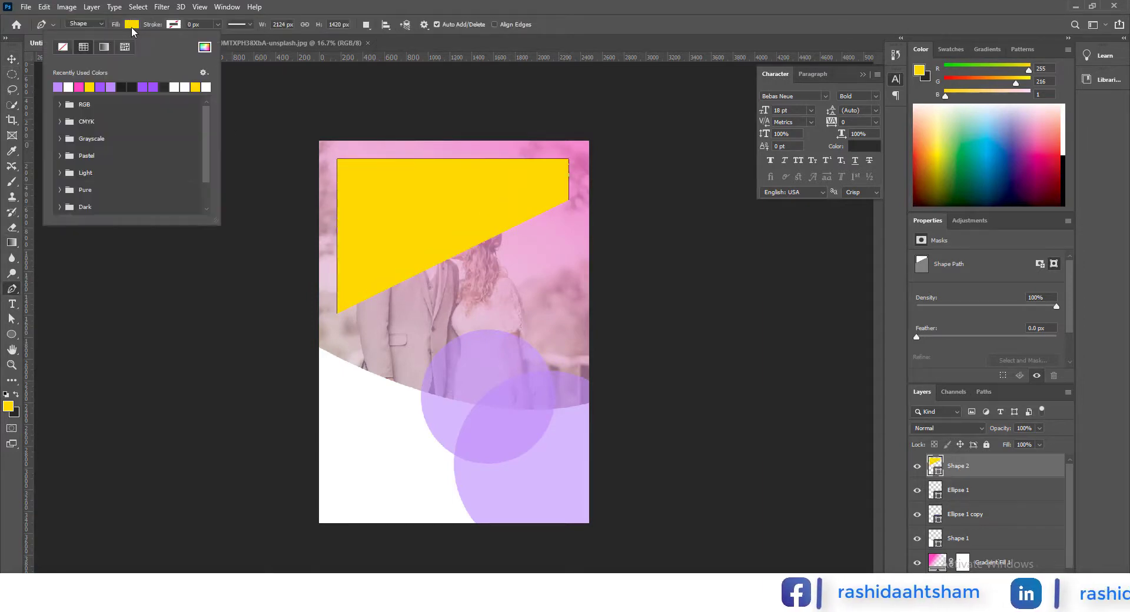
{"action": "left_click", "coordinate": [63, 48]}
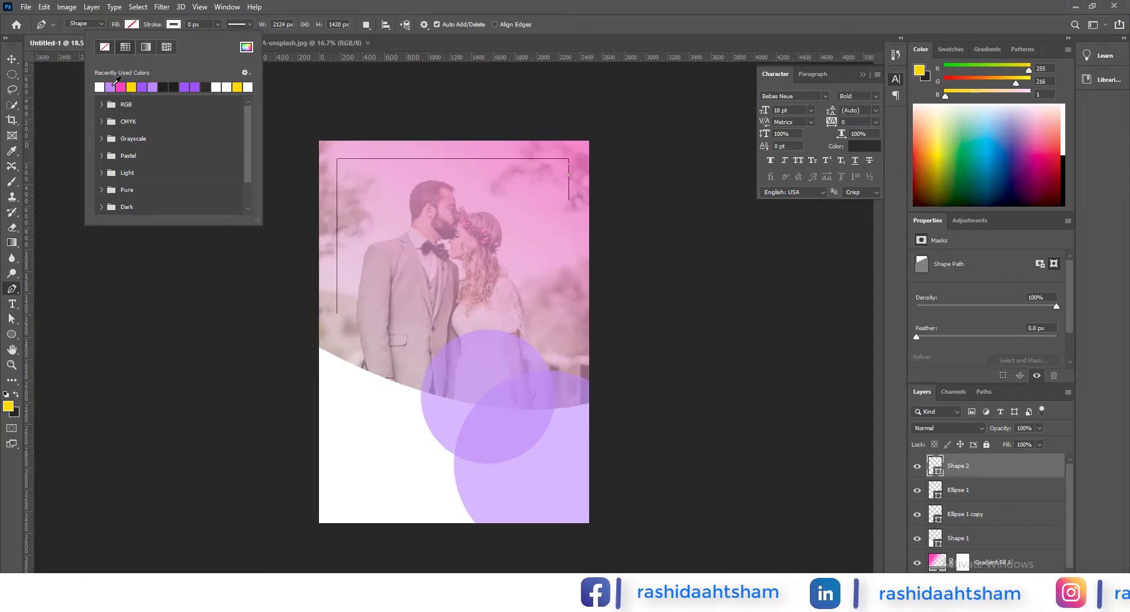
- Give the open frame a white stroke 40 px thick
{"action": "left_click", "coordinate": [11, 59]}
{"action": "left_click", "coordinate": [12, 288]}
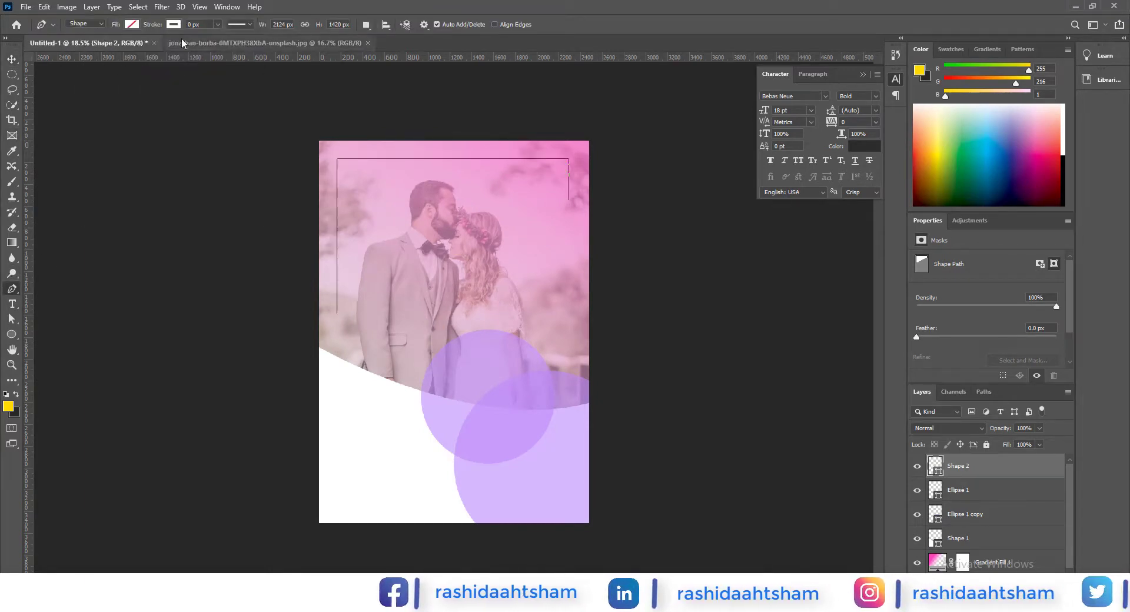
{"action": "double_click", "coordinate": [193, 25]}
{"action": "type", "text": "40"}
{"action": "left_click", "coordinate": [12, 59]}
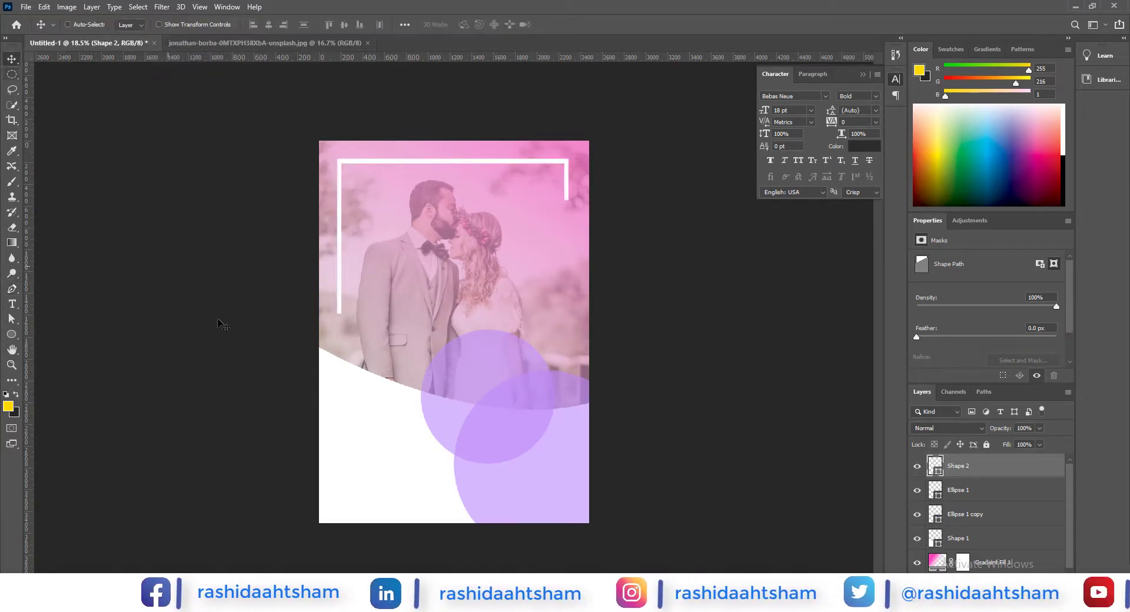
- Stretch the frame to about 2243 by 1587 px and shift it slightly upward
{"action": "key", "text": "ctrl+t"}
{"action": "left_click_drag", "start_coordinate": [453, 314], "coordinate": [457, 334]}
{"action": "key", "text": "ctrl+z"}
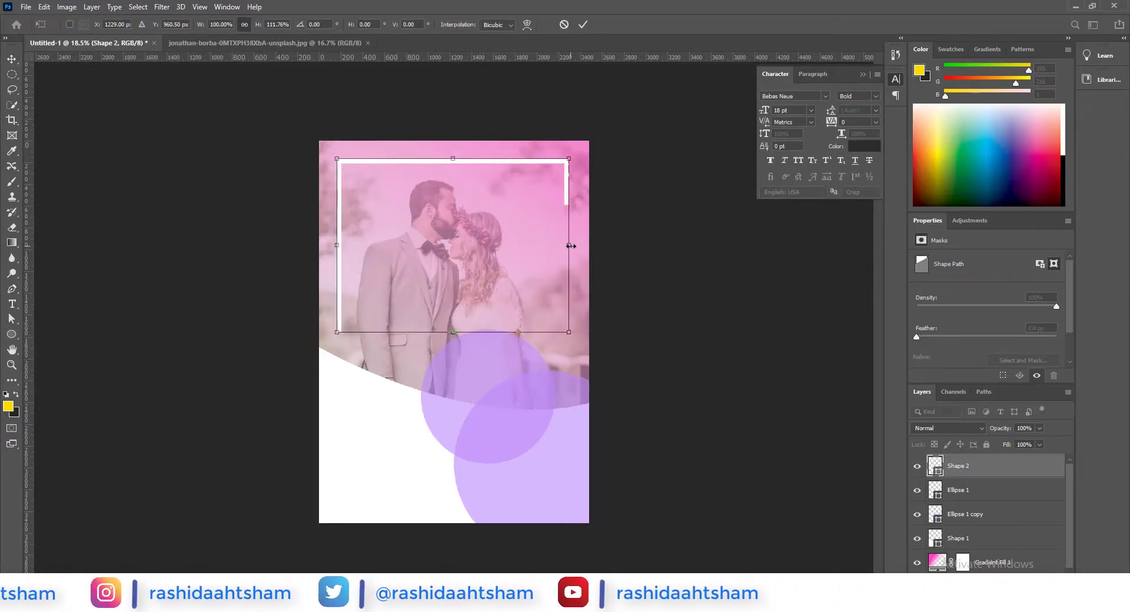
{"action": "left_click_drag", "start_coordinate": [570, 246], "coordinate": [576, 246]}
{"action": "left_click_drag", "start_coordinate": [337, 245], "coordinate": [334, 245]}
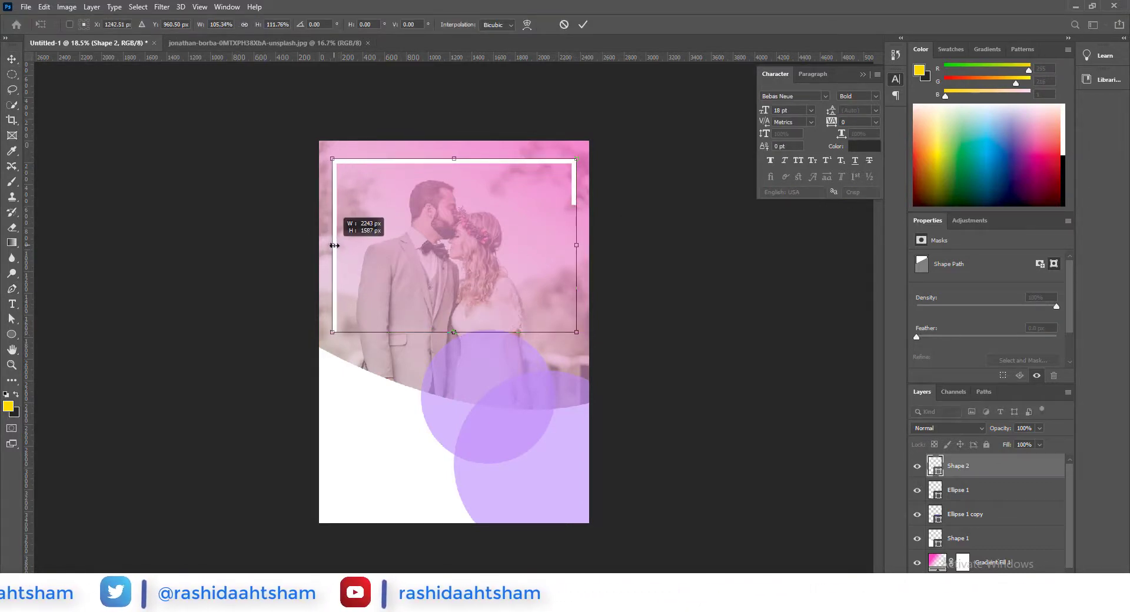
{"action": "left_click", "coordinate": [582, 24]}
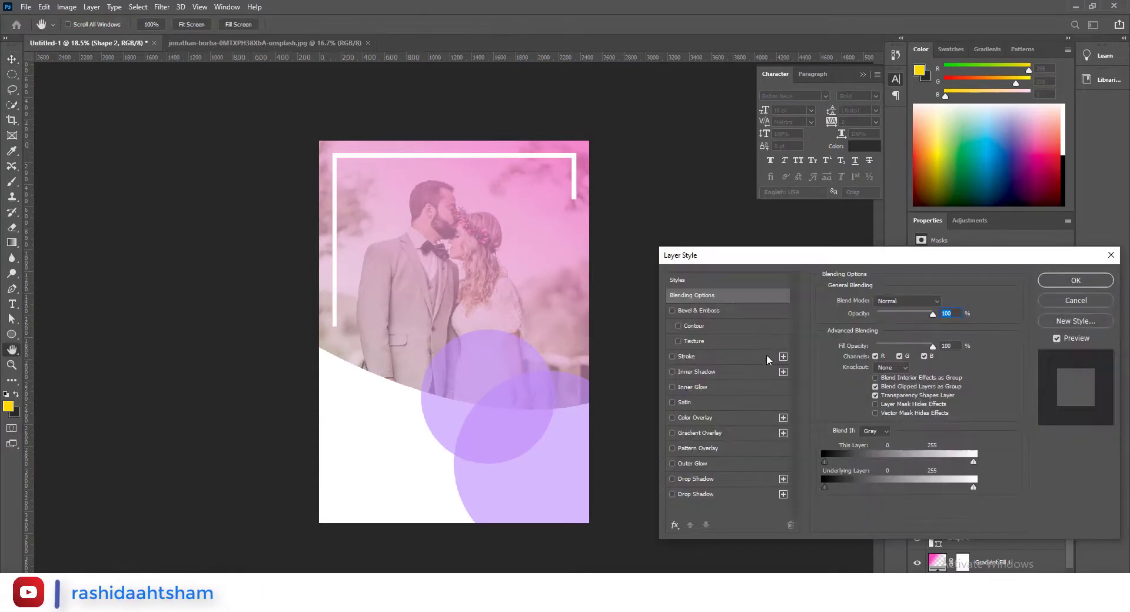
- Apply a linear Gradient Overlay to the frame, running from yellow ffd801 to white
{"action": "left_click", "coordinate": [694, 436]}
{"action": "left_click", "coordinate": [906, 325]}
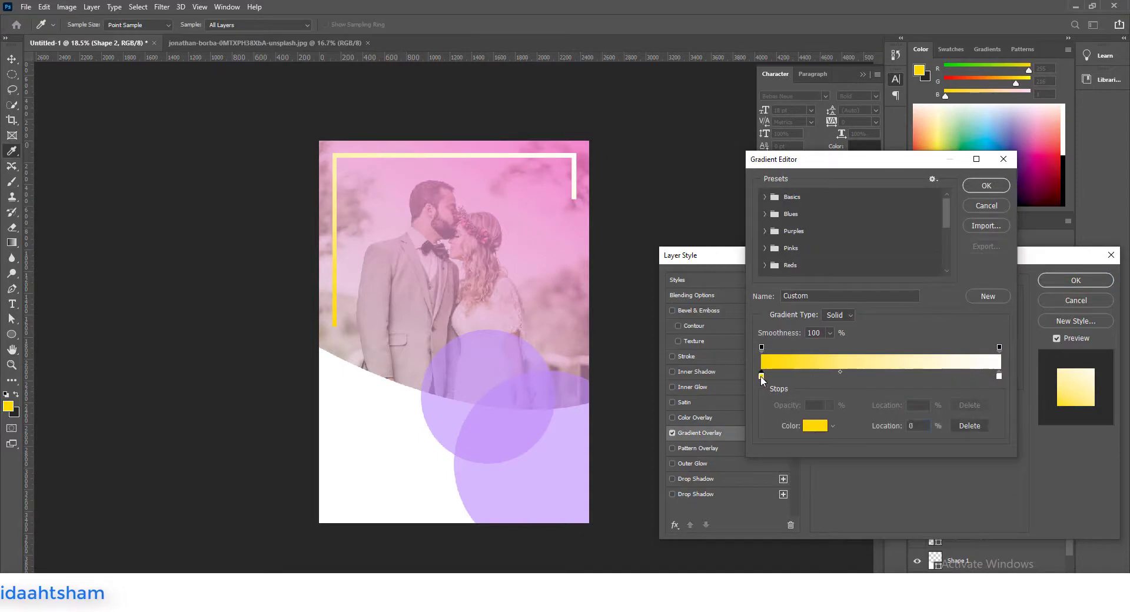
{"action": "left_click", "coordinate": [815, 427]}
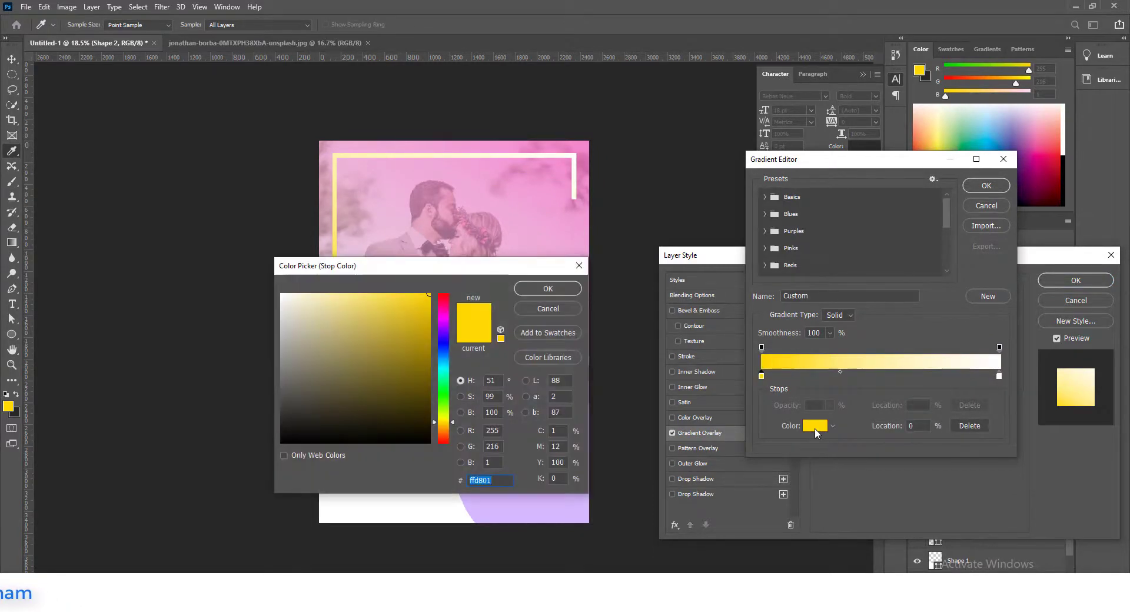
{"action": "type", "text": "ffd801"}
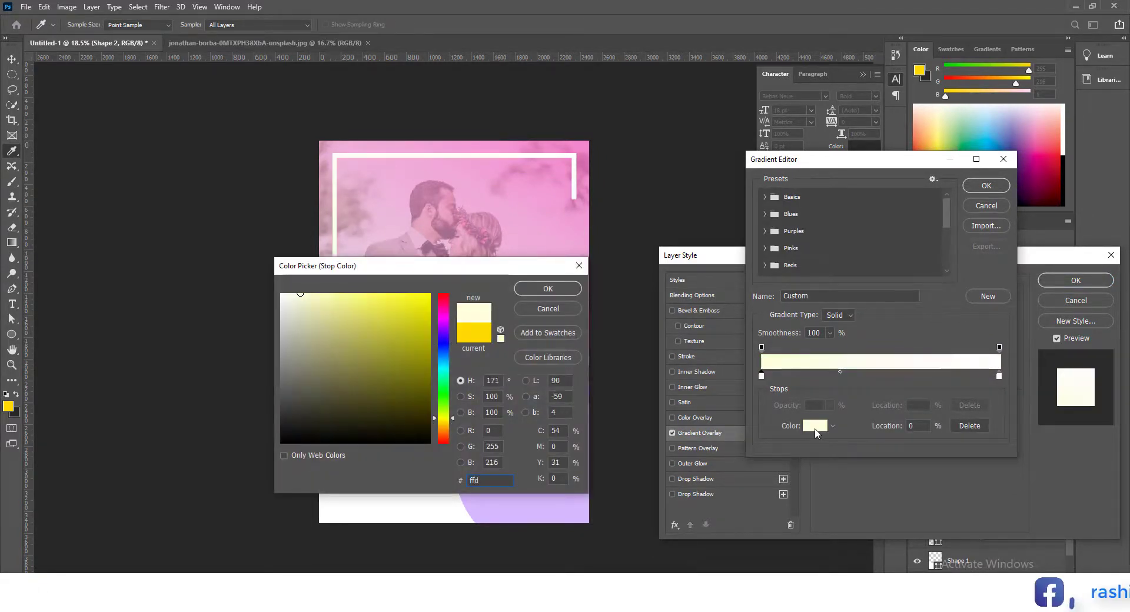
{"action": "left_click", "coordinate": [548, 290]}
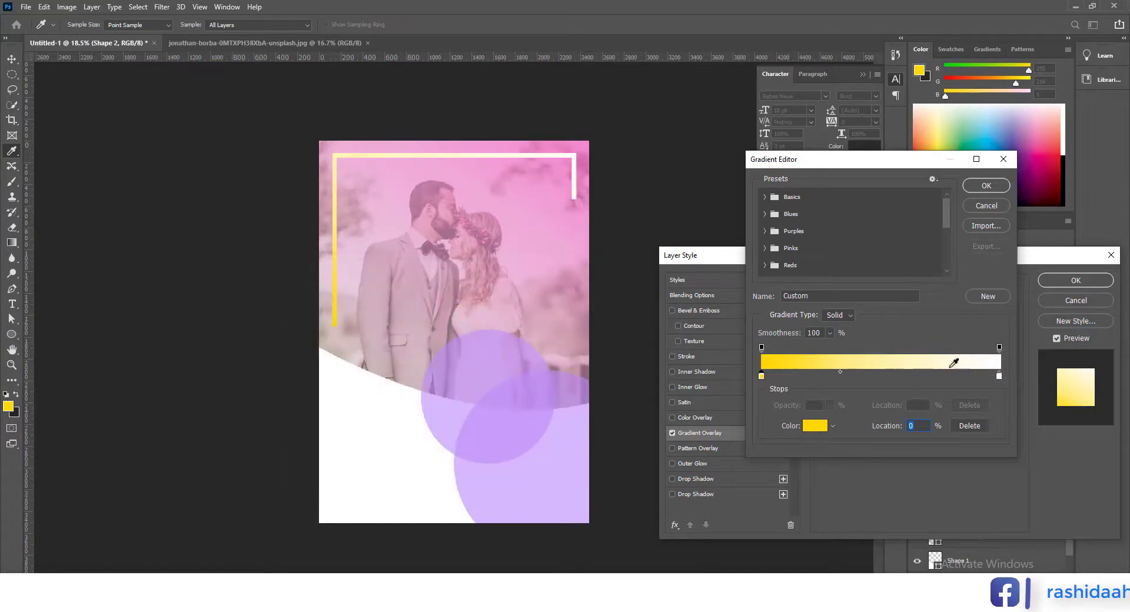
{"action": "key", "text": "Return"}
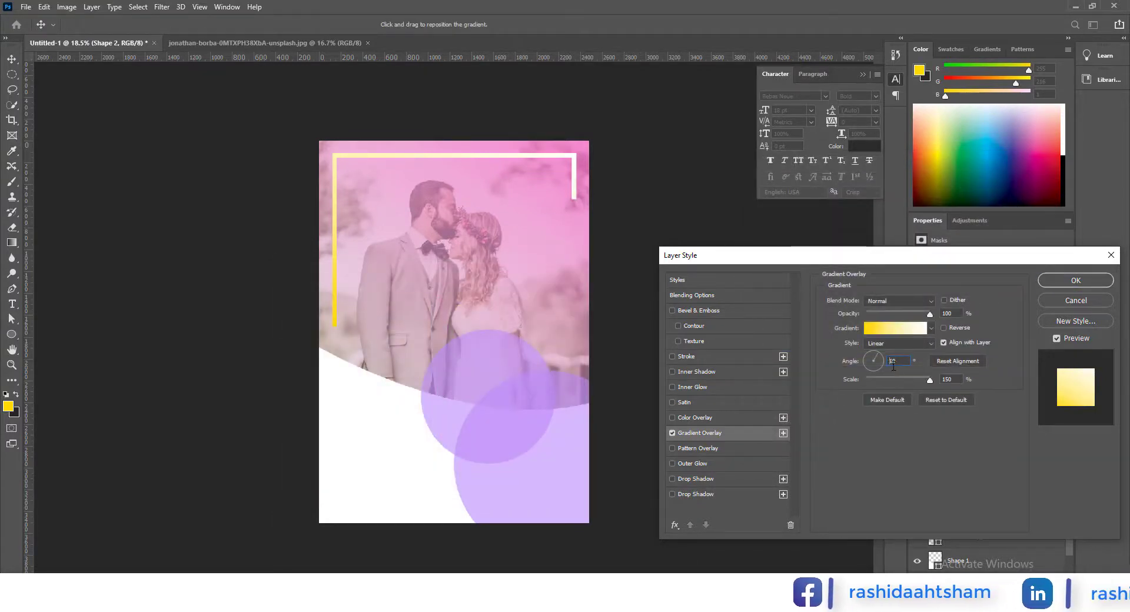
{"action": "left_click", "coordinate": [1064, 282]}
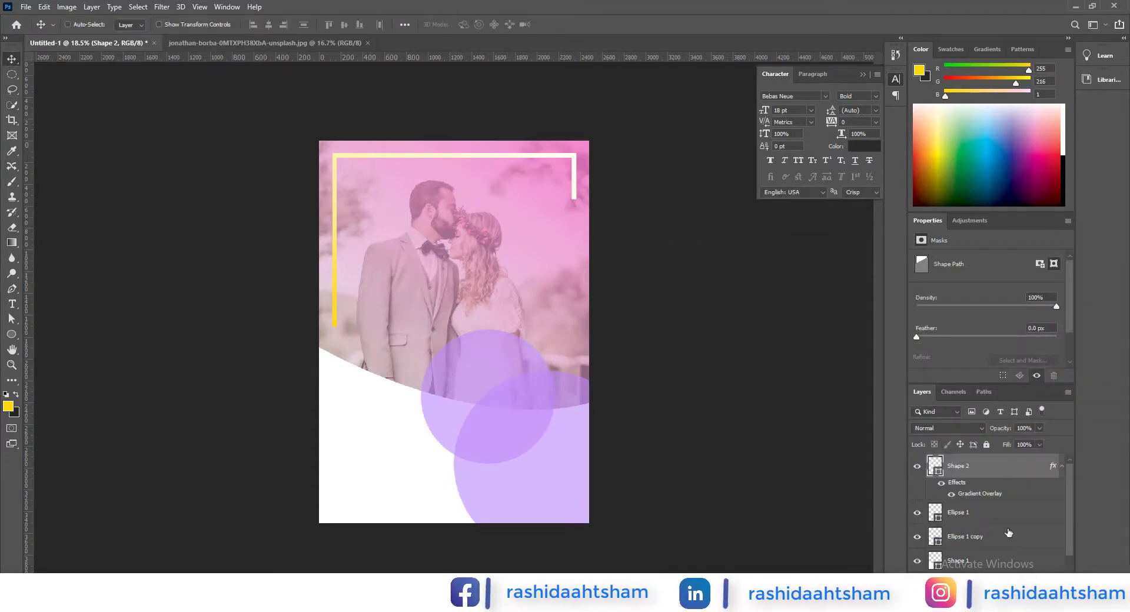
- Group all layers above the background and name the group Design
{"action": "scroll", "coordinate": [994, 547], "scroll_direction": "down", "scroll_amount": 2}
{"action": "key", "text": "ctrl+alt+a"}
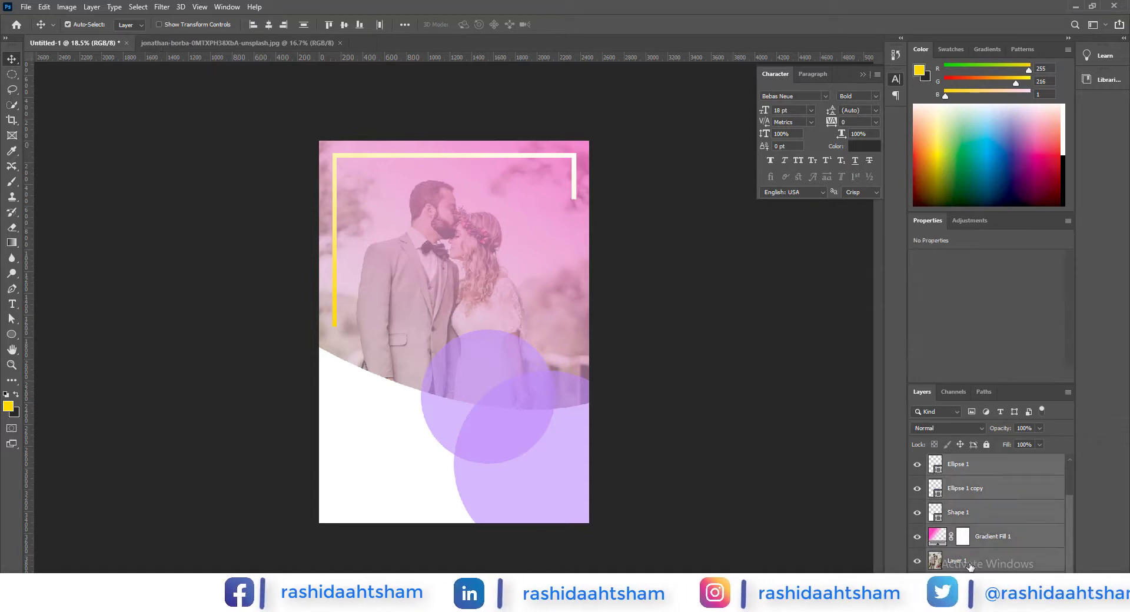
{"action": "key", "text": "ctrl+g"}
{"action": "double_click", "coordinate": [964, 462]}
{"action": "type", "text": "Design"}
{"action": "key", "text": "Return"}
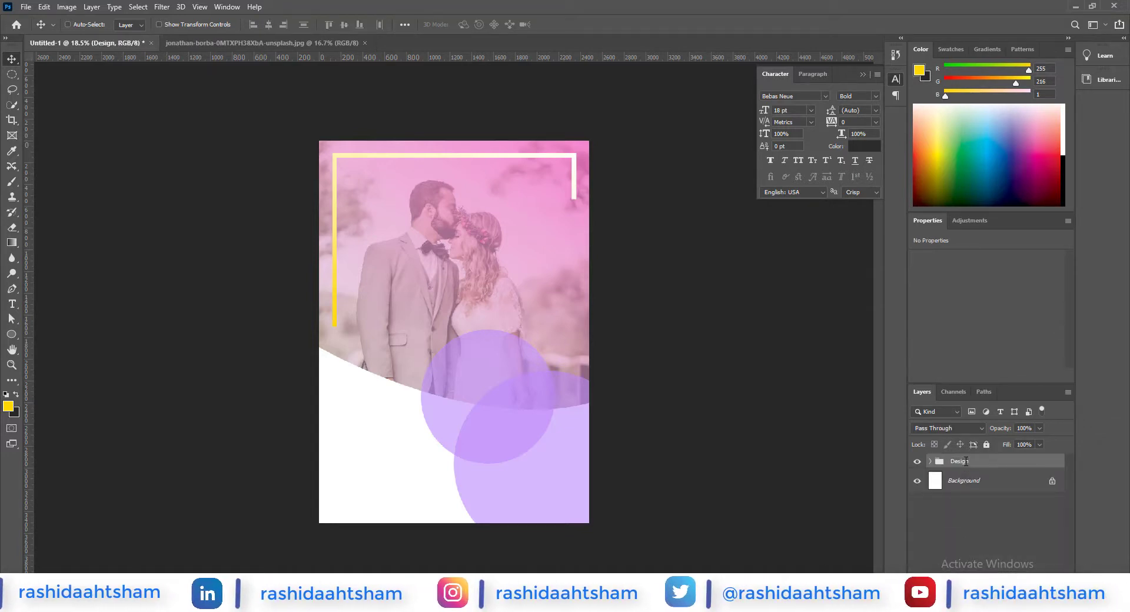
- Add the text ONLY FOR YOU beside the bride's head on a new layer and set its font to Poppins Bold
{"action": "key", "text": "ctrl+shift+alt+n"}
{"action": "key", "text": "t"}
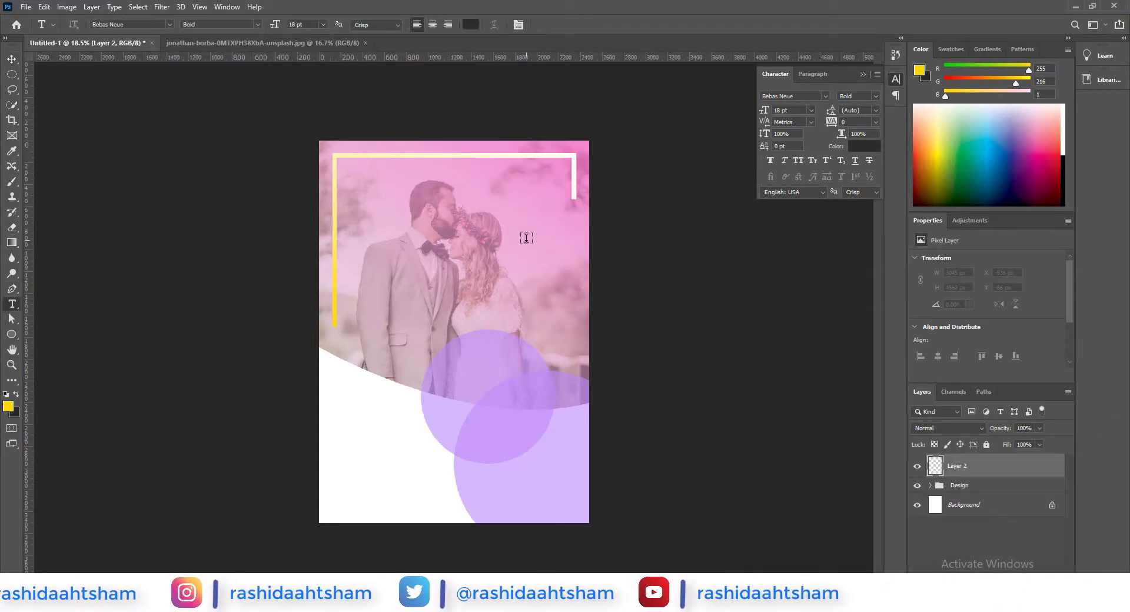
{"action": "left_click", "coordinate": [526, 237]}
{"action": "type", "text": "ONLY I"}
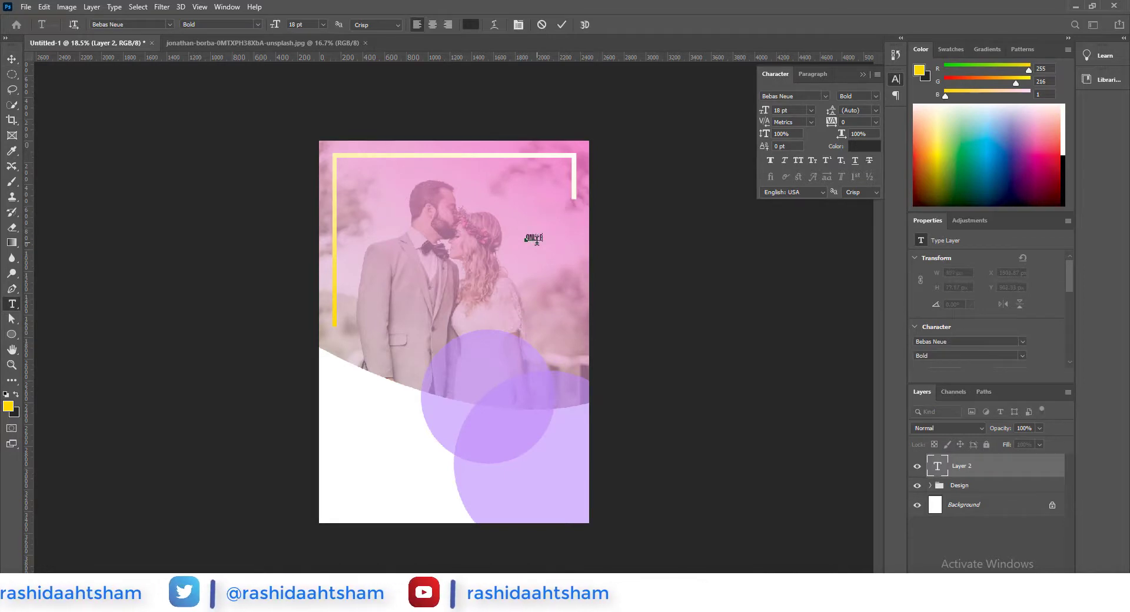
{"action": "key", "text": "BackSpace"}
{"action": "type", "text": "FOR YOU"}
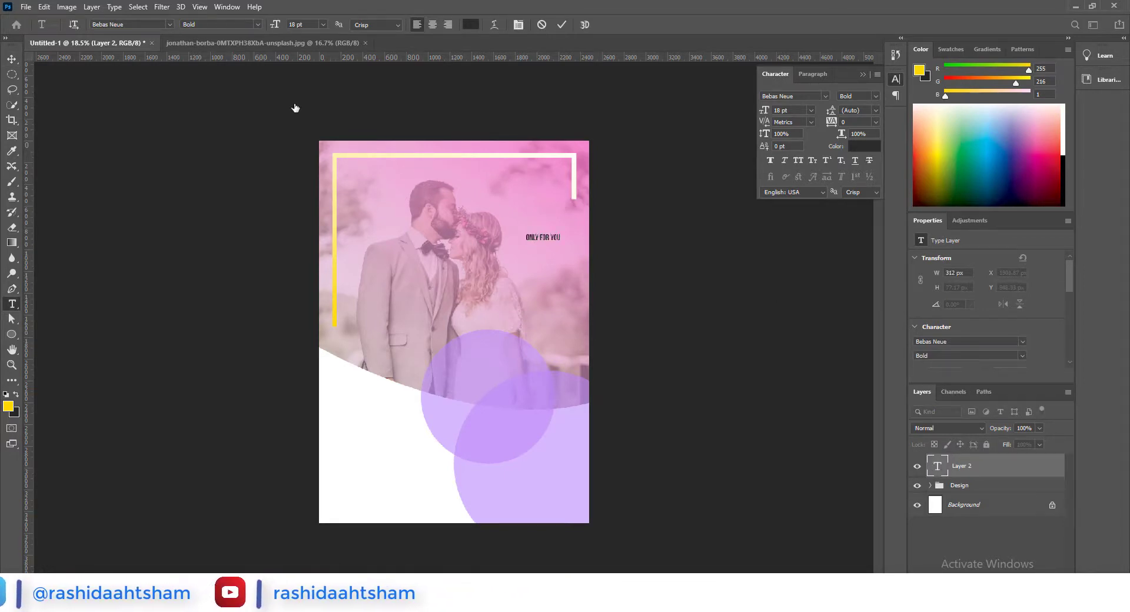
{"action": "key", "text": "ctrl+a"}
{"action": "left_click", "coordinate": [168, 24]}
{"action": "type", "text": "Poppins"}
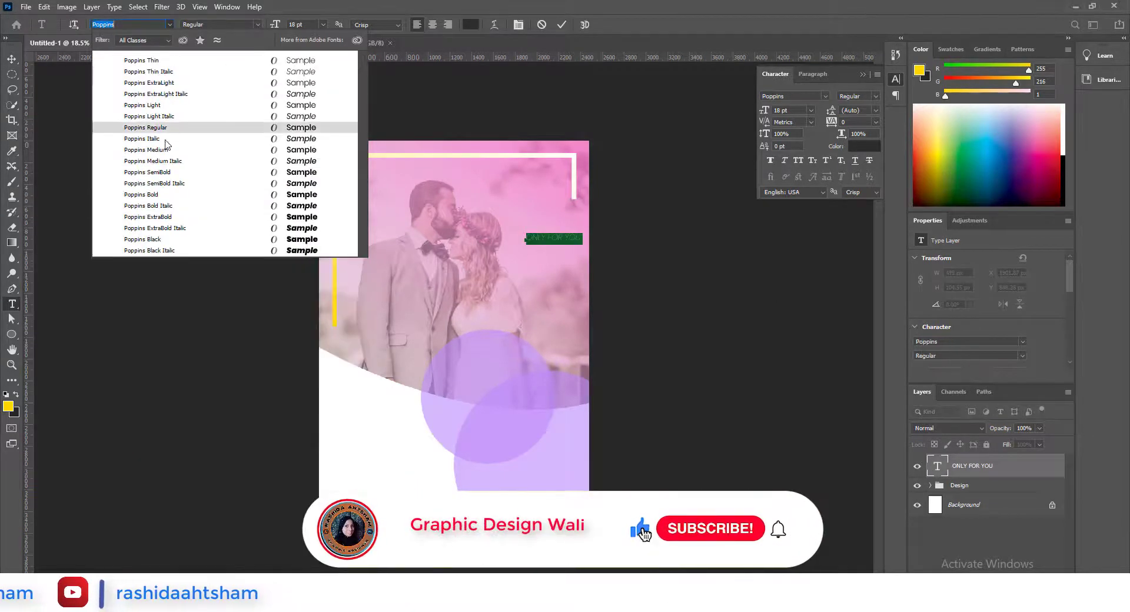
{"action": "left_click", "coordinate": [159, 194]}
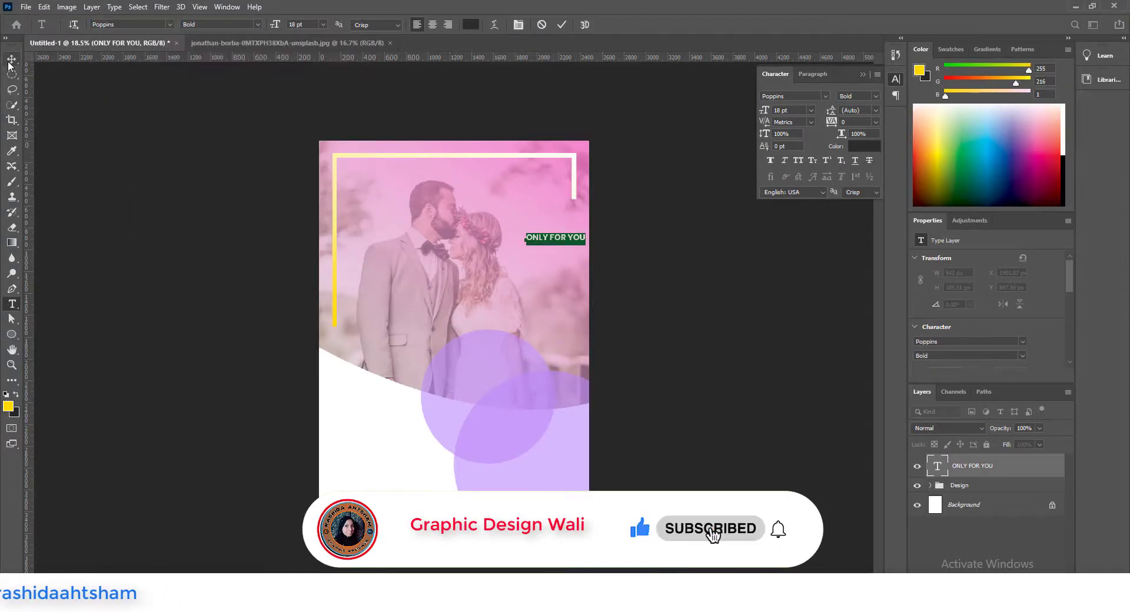
- Enlarge the ONLY FOR YOU text to about 687 px wide, aligned with the frame's right edge
{"action": "left_click_drag", "start_coordinate": [550, 240], "coordinate": [551, 240]}
{"action": "scroll", "coordinate": [580, 252], "scroll_direction": "up", "scroll_amount": 3}
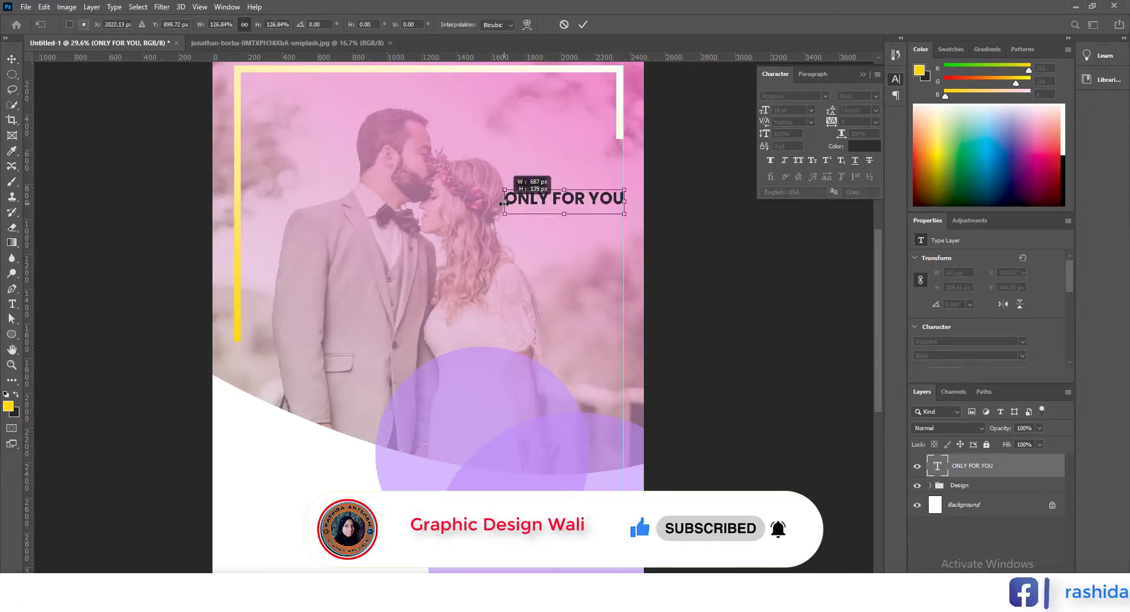
{"action": "left_click", "coordinate": [583, 25]}
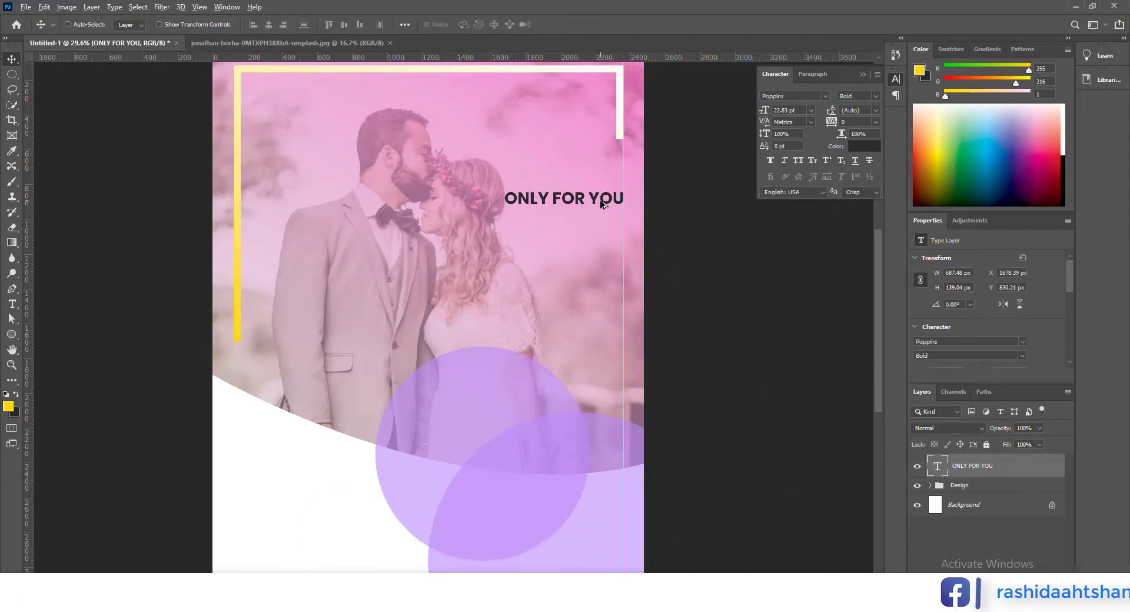
- Try recoloring a duplicate of the ONLY FOR YOU text in yellow ffda0e sampled from the frame
{"action": "left_click_drag", "start_coordinate": [1013, 468], "coordinate": [989, 462], "text": "alt"}
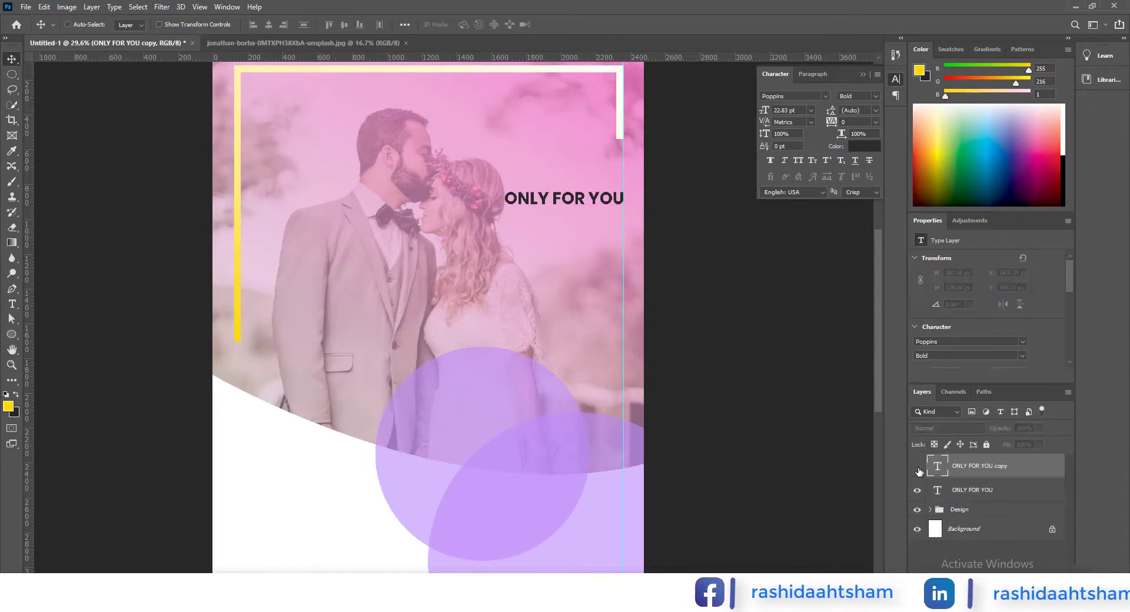
{"action": "double_click", "coordinate": [937, 466]}
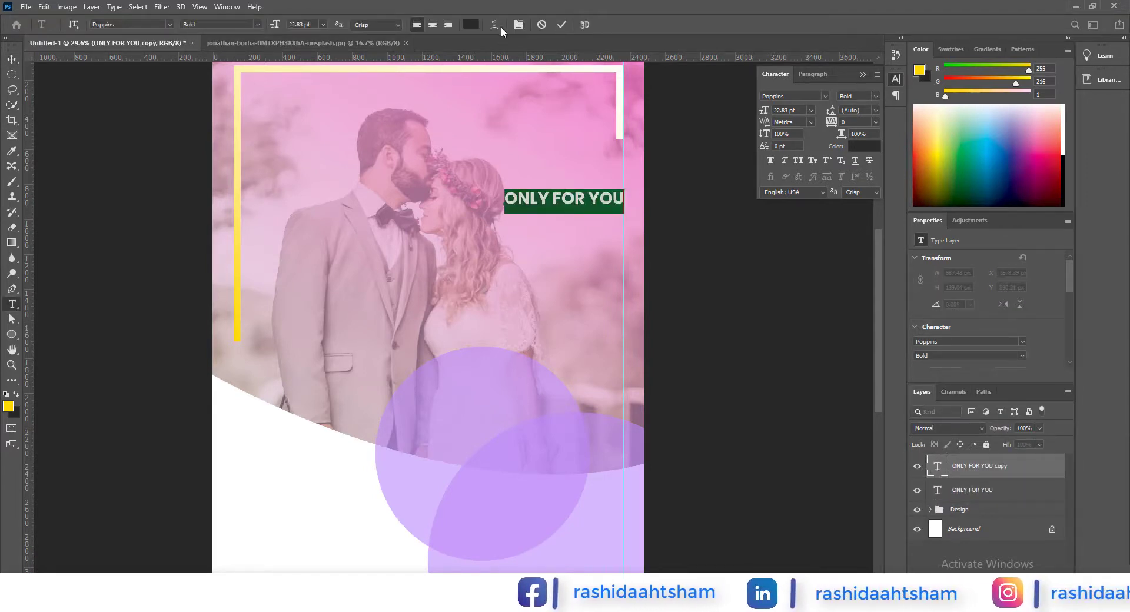
{"action": "left_click", "coordinate": [470, 24]}
{"action": "left_click", "coordinate": [238, 324]}
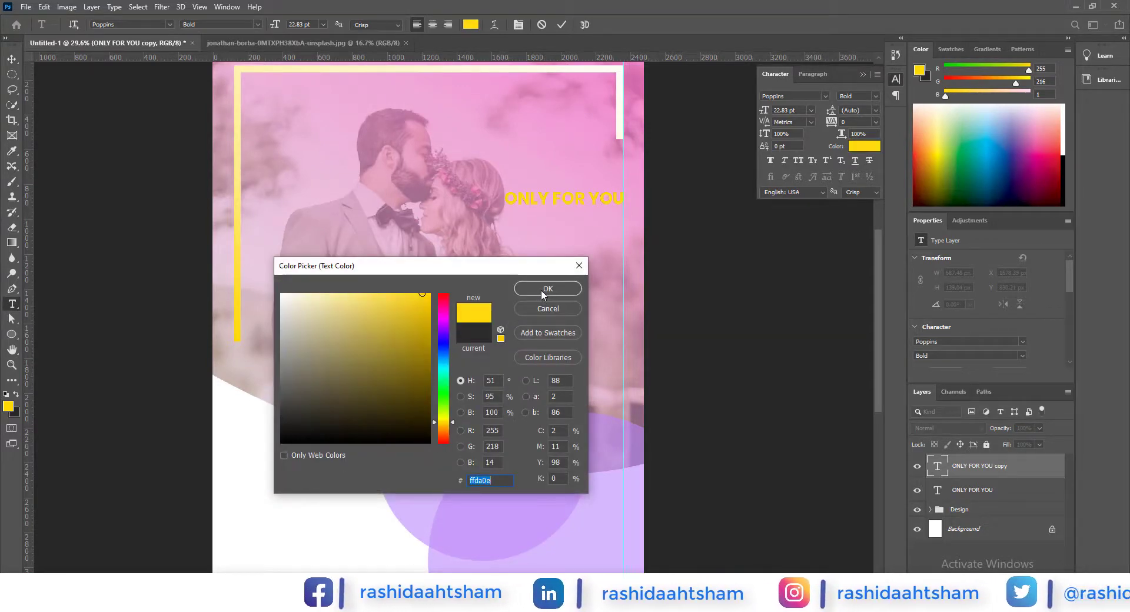
{"action": "left_click", "coordinate": [541, 290]}
{"action": "left_click", "coordinate": [562, 25]}
{"action": "key", "text": "v"}
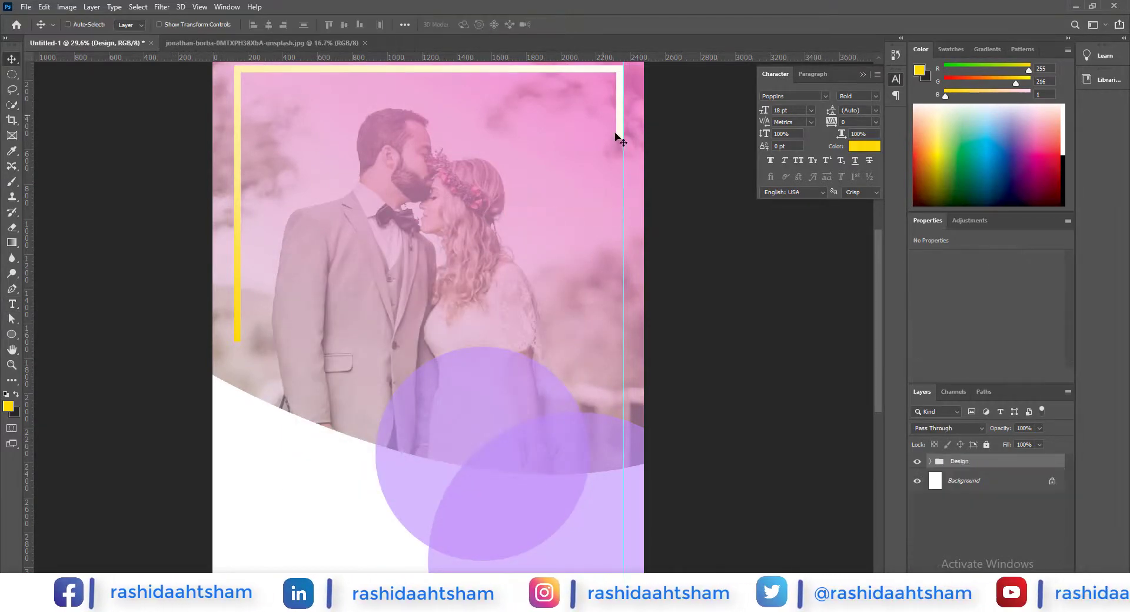
- Add 18 pt ONLY FOR YOU text on a new layer beside the bride, with its end aligned to the frame's right edge
{"action": "key", "text": "ctrl+shift+alt+n"}
{"action": "key", "text": "t"}
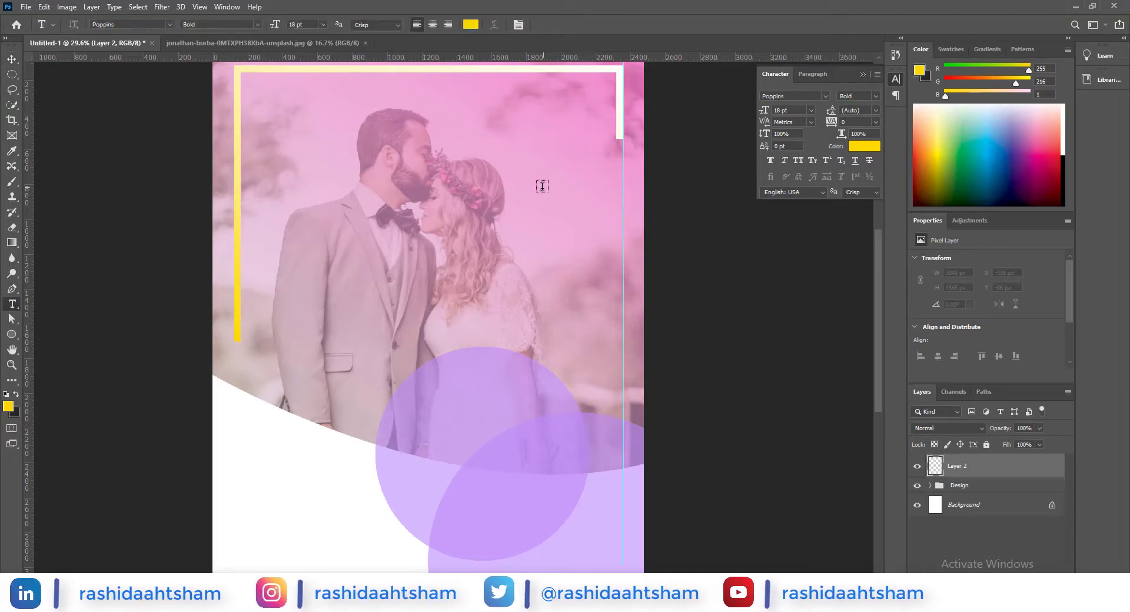
{"action": "left_click", "coordinate": [531, 203]}
{"action": "type", "text": "ONLY F"}
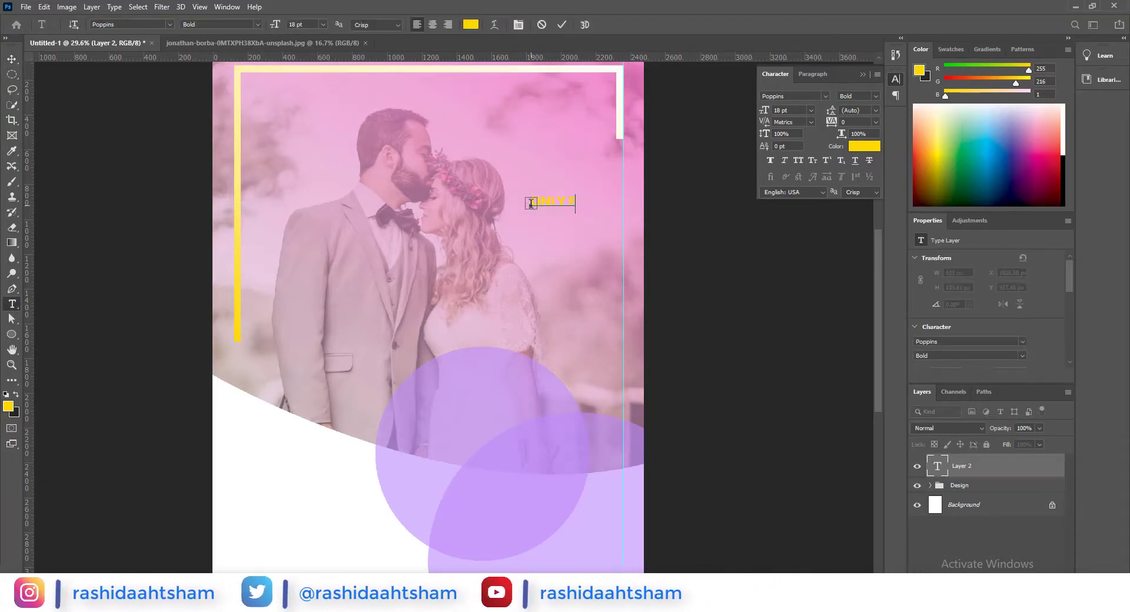
{"action": "type", "text": "OR YOU"}
{"action": "key", "text": "ctrl+Return"}
{"action": "key", "text": "v"}
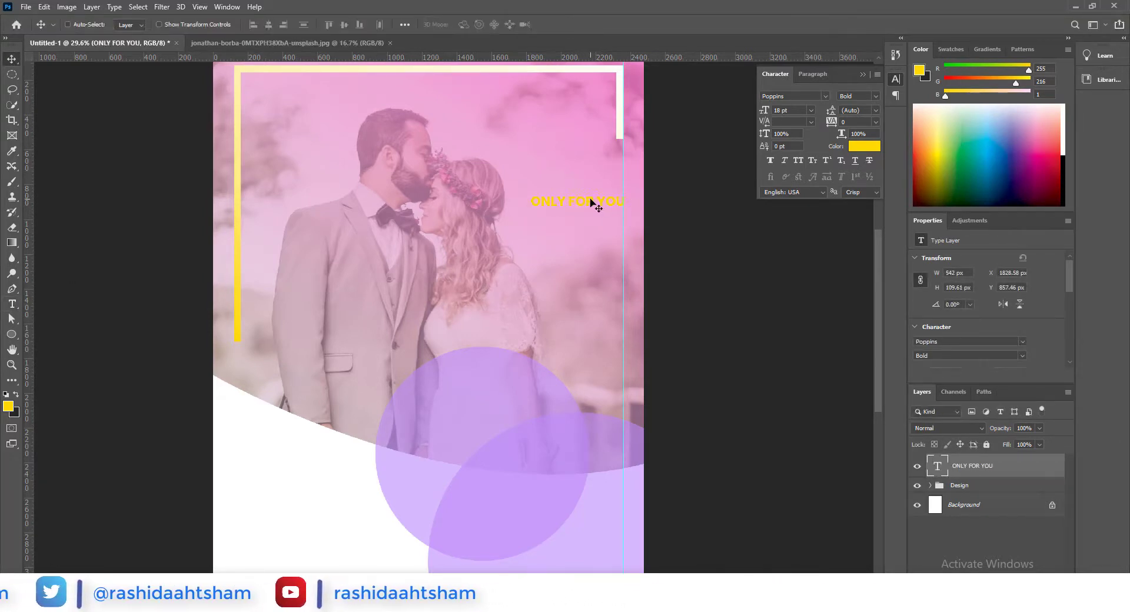
{"action": "left_click_drag", "start_coordinate": [590, 199], "coordinate": [588, 200]}
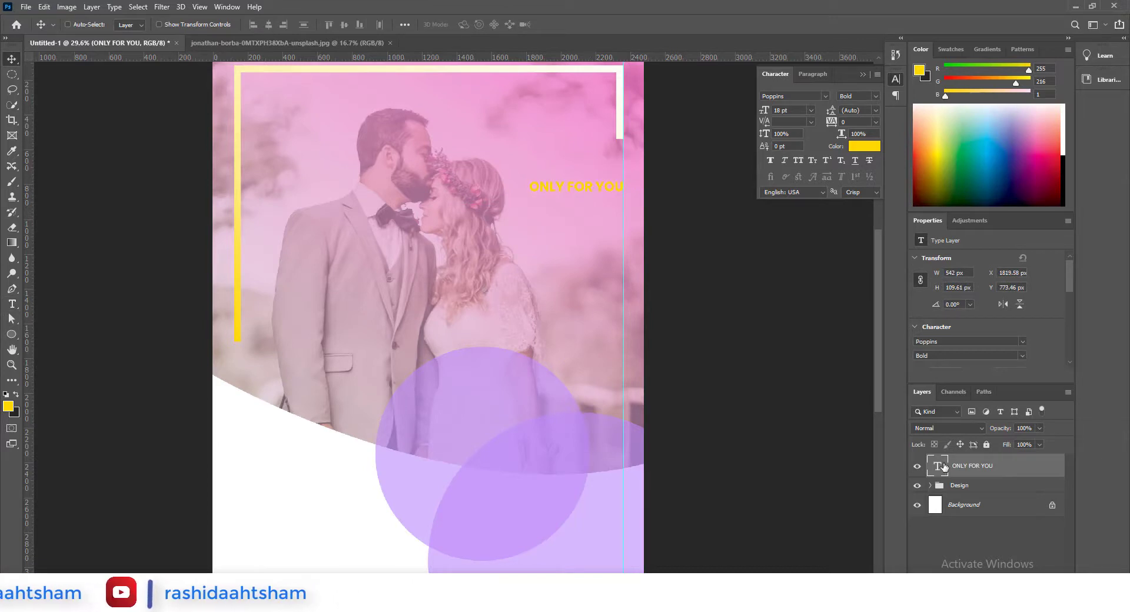
- Change the color of the ONLY FOR YOU text to white
{"action": "double_click", "coordinate": [943, 466]}
{"action": "left_click", "coordinate": [471, 24]}
{"action": "left_click", "coordinate": [531, 289]}
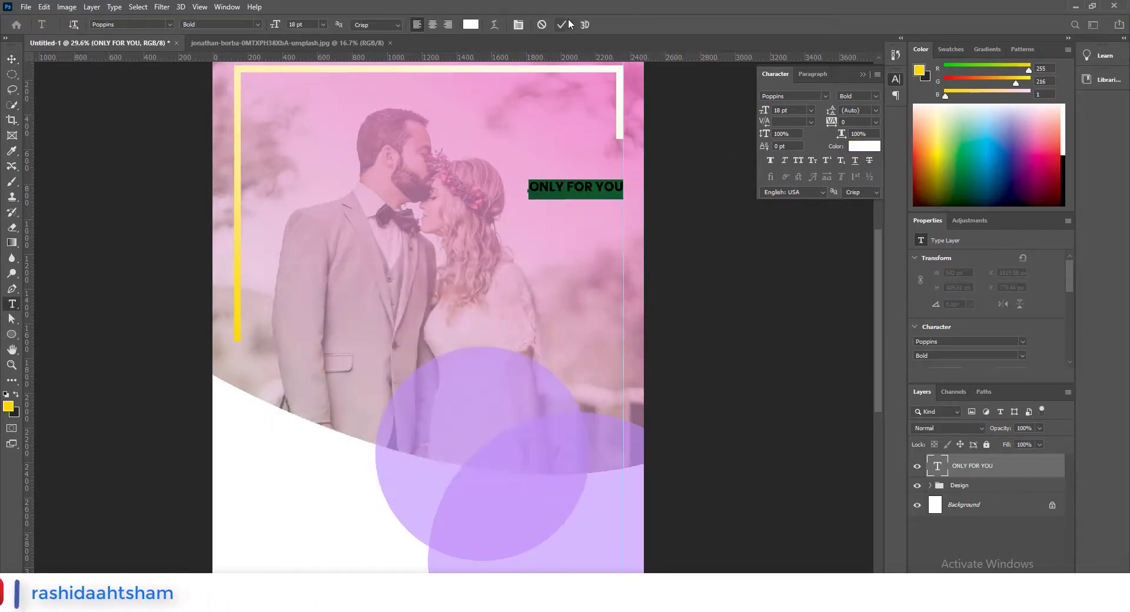
{"action": "key", "text": "ctrl+Return"}
{"action": "key", "text": "v"}
- Duplicate the ONLY FOR YOU text beneath the original and color the copy dark grey 343434
{"action": "key", "text": "ctrl+0"}
{"action": "left_click_drag", "start_coordinate": [975, 478], "coordinate": [936, 484]}
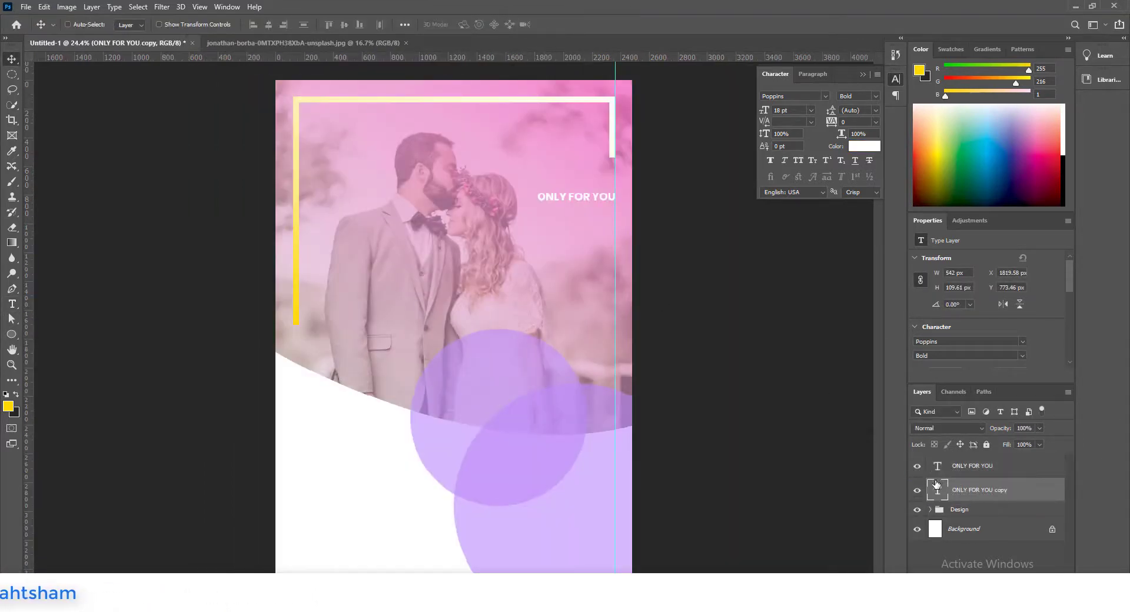
{"action": "left_click", "coordinate": [470, 25]}
{"action": "left_click_drag", "start_coordinate": [286, 377], "coordinate": [282, 396]}
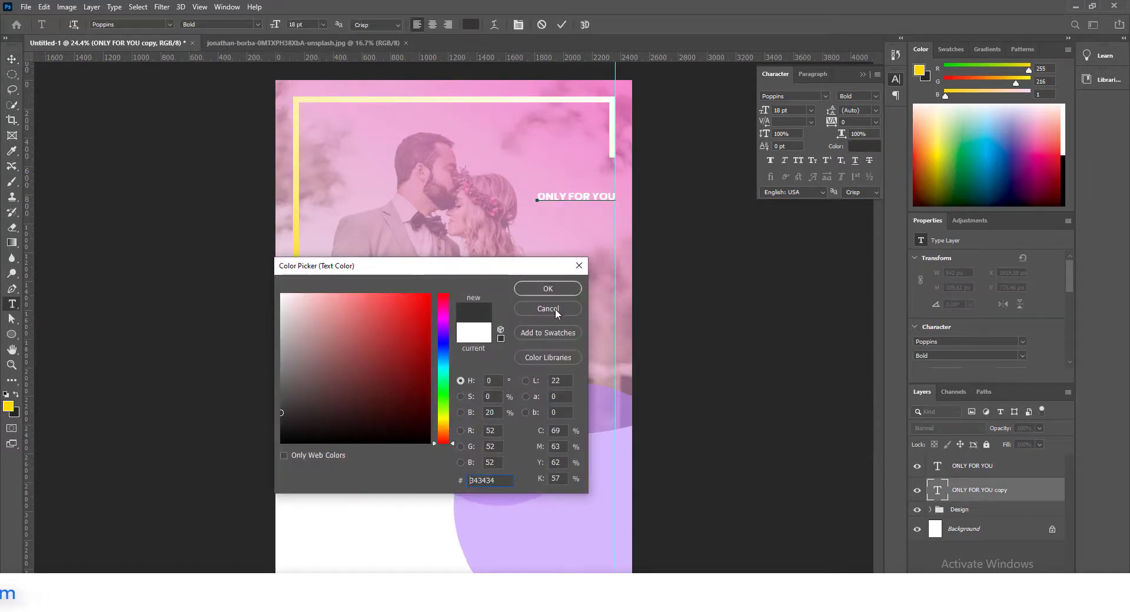
{"action": "left_click", "coordinate": [555, 310]}
- Offset the dark ONLY FOR YOU copy 4 px to the right as a shadow behind the white text
{"action": "scroll", "coordinate": [572, 193], "scroll_direction": "up", "scroll_amount": 5}
{"action": "key", "text": "ctrl+Return"}
{"action": "key", "text": "v"}
{"action": "key", "text": "Right"}
{"action": "key", "text": "Right"}
{"action": "key", "text": "Right"}
{"action": "key", "text": "Right"}
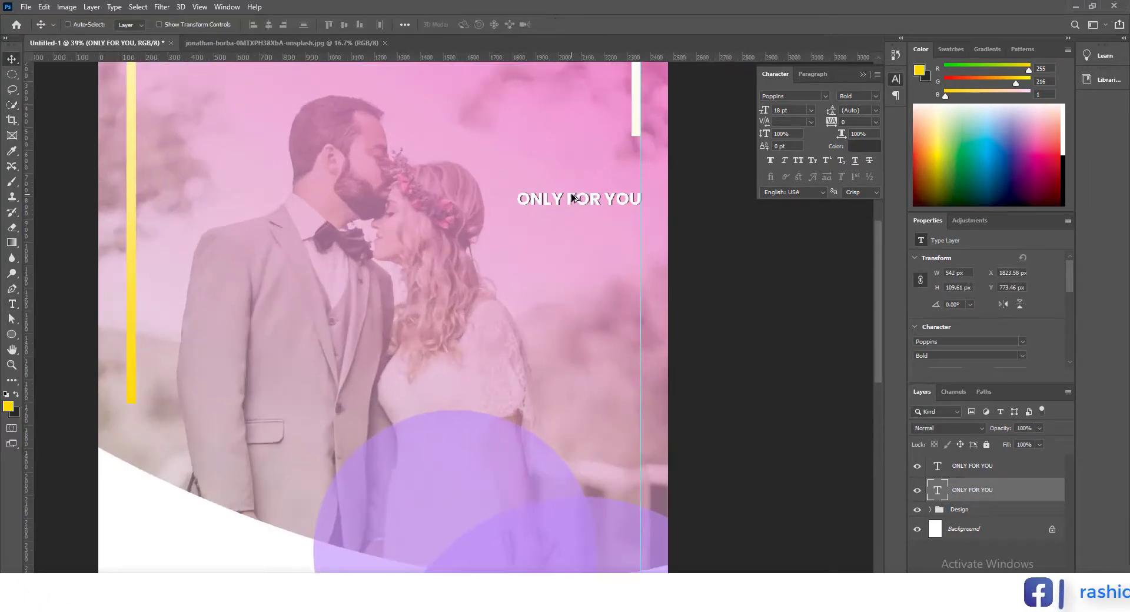
- Enlarge both ONLY FOR YOU layers together to about 649 px wide, keeping their end on the frame's right edge
{"action": "left_click", "coordinate": [987, 468], "text": "ctrl"}
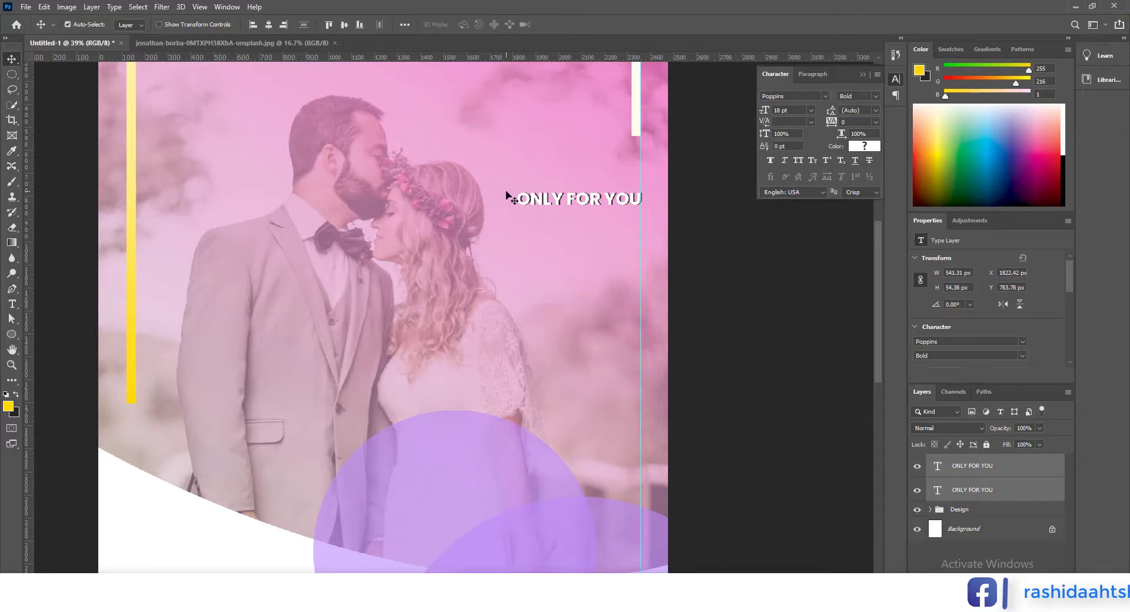
{"action": "left_click", "coordinate": [584, 25]}
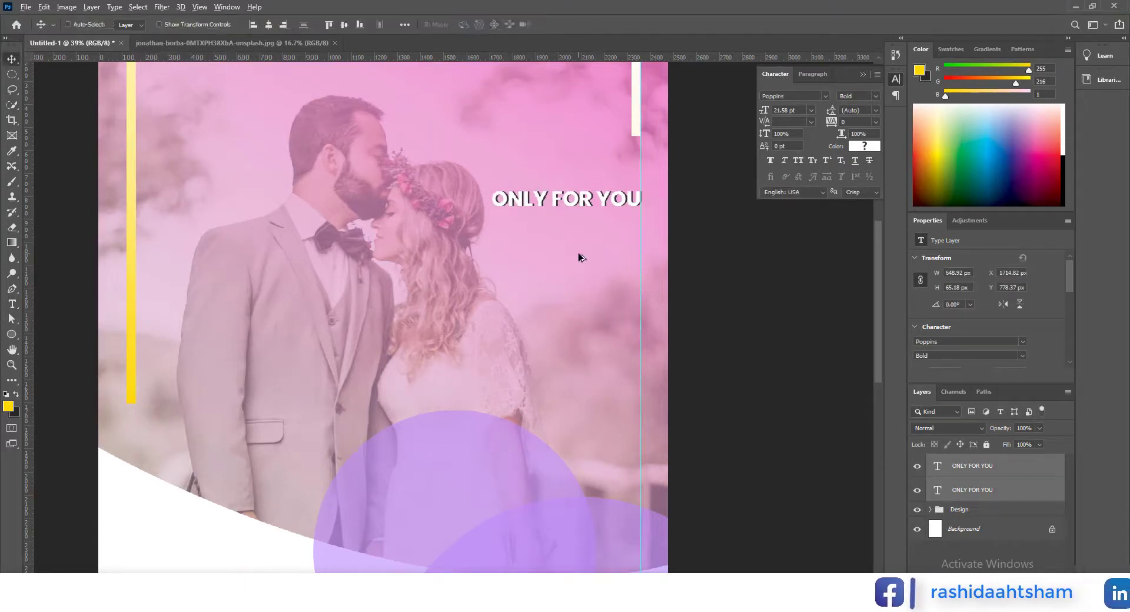
{"action": "scroll", "coordinate": [578, 252], "scroll_direction": "down", "scroll_amount": 3}
- Add white 18 pt SAVE 50 % text on a new layer below ONLY FOR YOU
{"action": "key", "text": "ctrl+shift+alt+n"}
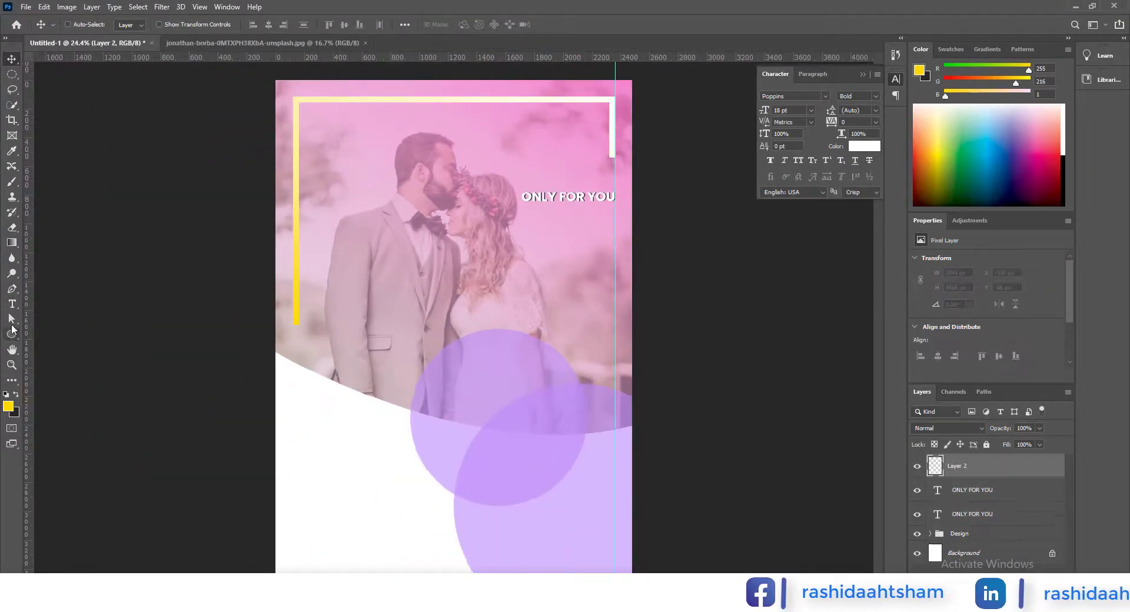
{"action": "key", "text": "t"}
{"action": "left_click", "coordinate": [529, 224]}
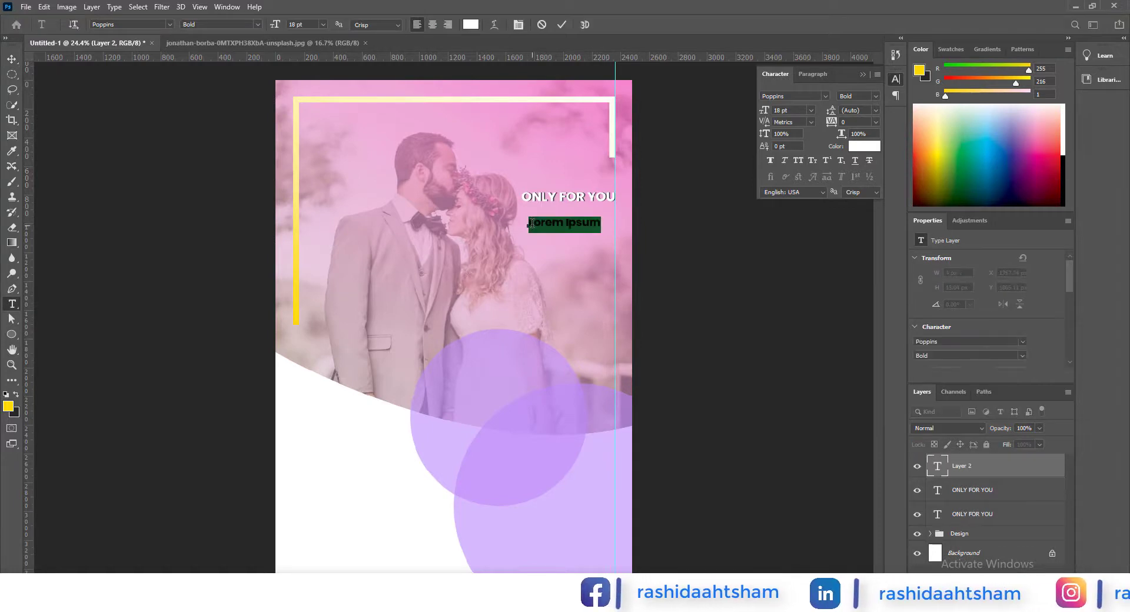
{"action": "type", "text": "SAVE 50 %"}
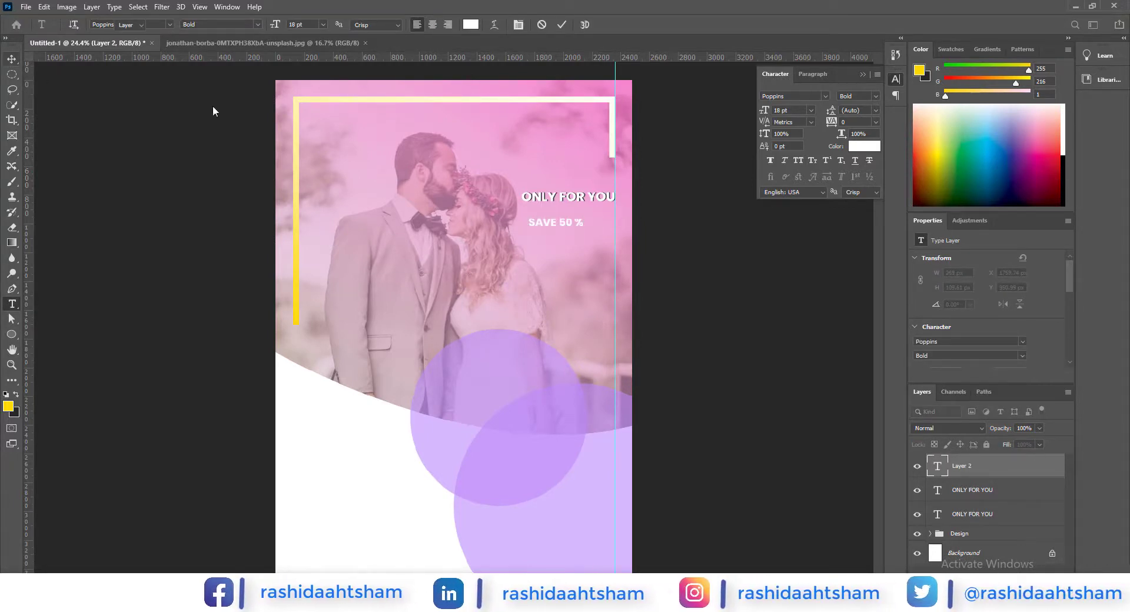
{"action": "left_click", "coordinate": [12, 59]}
- Move the SAVE 50 % text closer under ONLY FOR YOU and remove the space before the percent sign
{"action": "scroll", "coordinate": [568, 230], "scroll_direction": "up", "scroll_amount": 3}
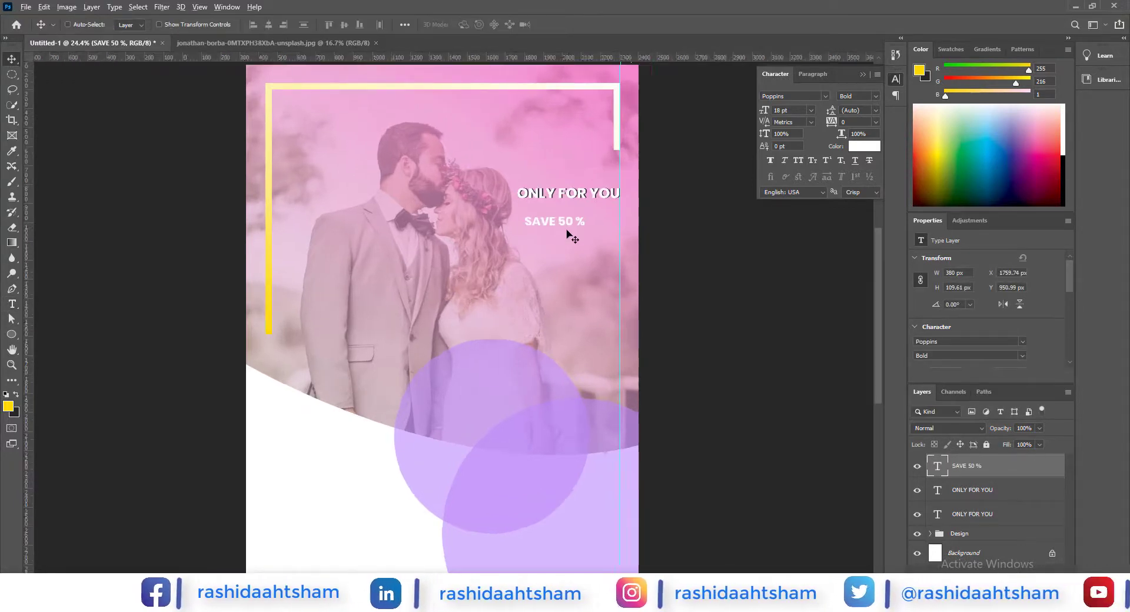
{"action": "left_click_drag", "start_coordinate": [567, 227], "coordinate": [585, 218]}
{"action": "double_click", "coordinate": [936, 466]}
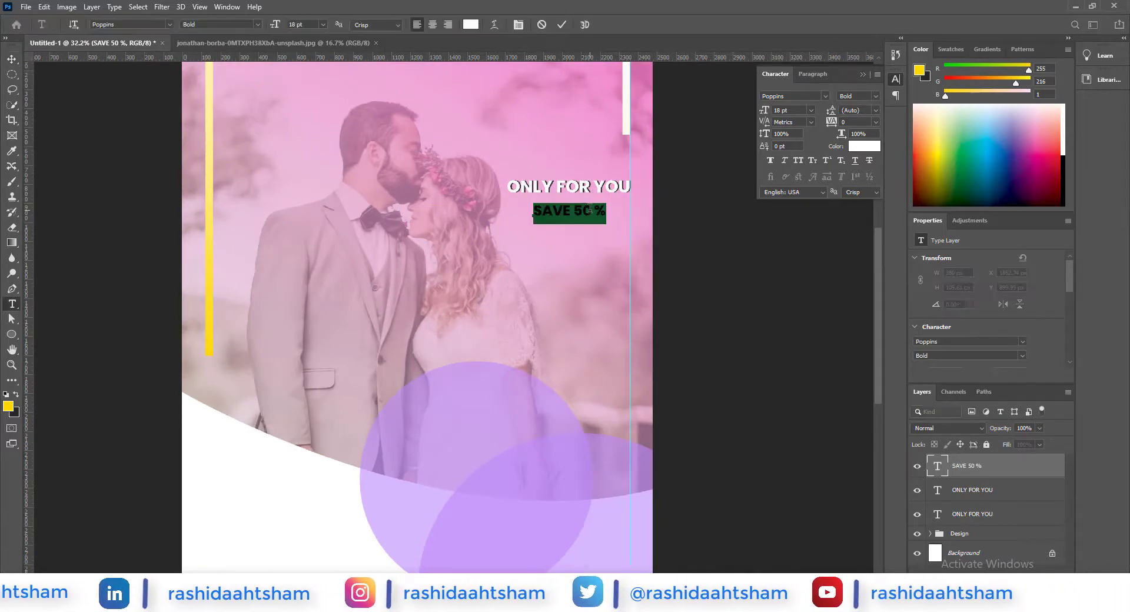
{"action": "left_click", "coordinate": [593, 213]}
{"action": "key", "text": "BackSpace"}
- Color the SAVE 50% text with yellow sampled from the frame and enlarge it to about 635 px wide
{"action": "double_click", "coordinate": [937, 468]}
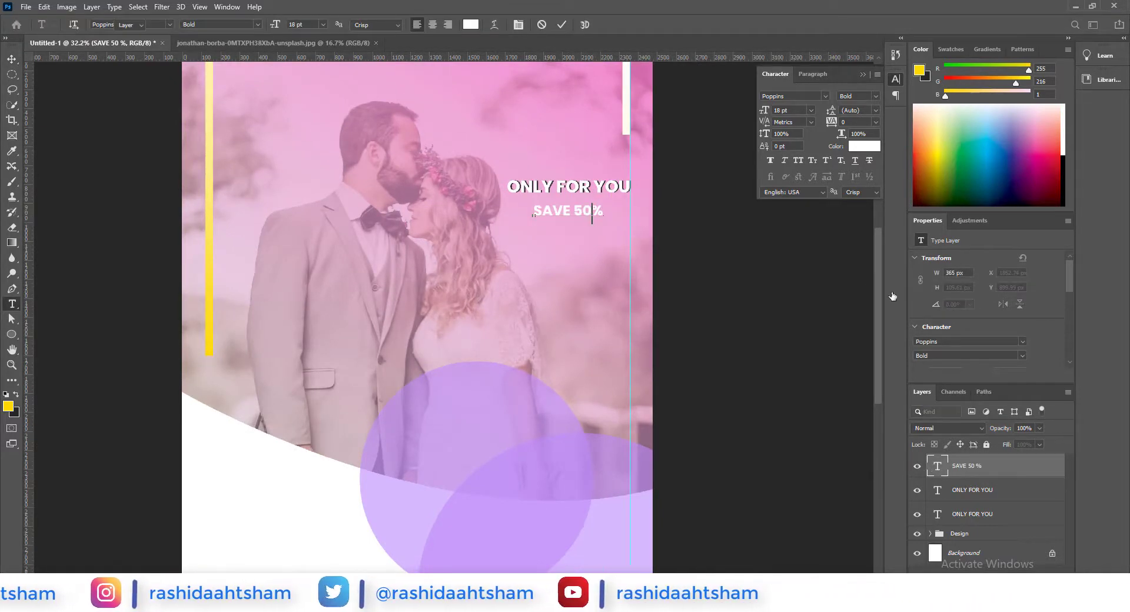
{"action": "left_click", "coordinate": [472, 26]}
{"action": "left_click", "coordinate": [210, 351]}
{"action": "left_click", "coordinate": [564, 287]}
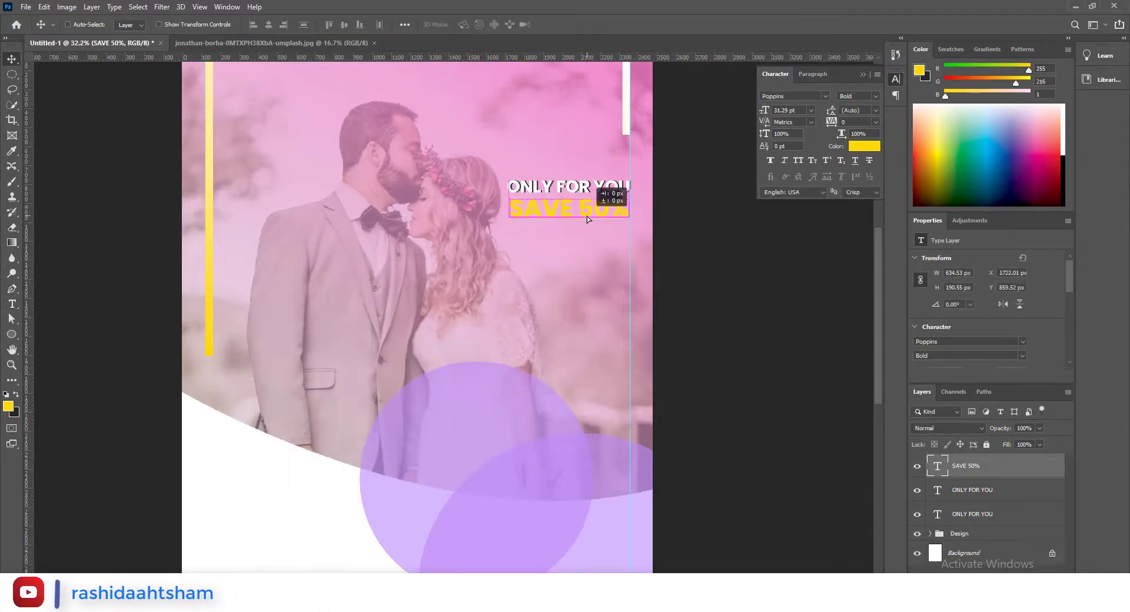
- Nudge the SAVE 50% text vertically to leave a small gap below ONLY FOR YOU
{"action": "key", "text": "Up"}
{"action": "key", "text": "Up"}
{"action": "key", "text": "Up"}
{"action": "key", "text": "Up"}
{"action": "key", "text": "Up"}
{"action": "key", "text": "Up"}
{"action": "key", "text": "Up"}
{"action": "key", "text": "Up"}
{"action": "key", "text": "Up"}
{"action": "key", "text": "Up"}
{"action": "key", "text": "Up"}
{"action": "key", "text": "Up"}
- Duplicate the SAVE 50% text beneath the original, color the copy 292929 and offset it slightly right as a shadow
{"action": "left_click_drag", "start_coordinate": [986, 471], "coordinate": [981, 480]}
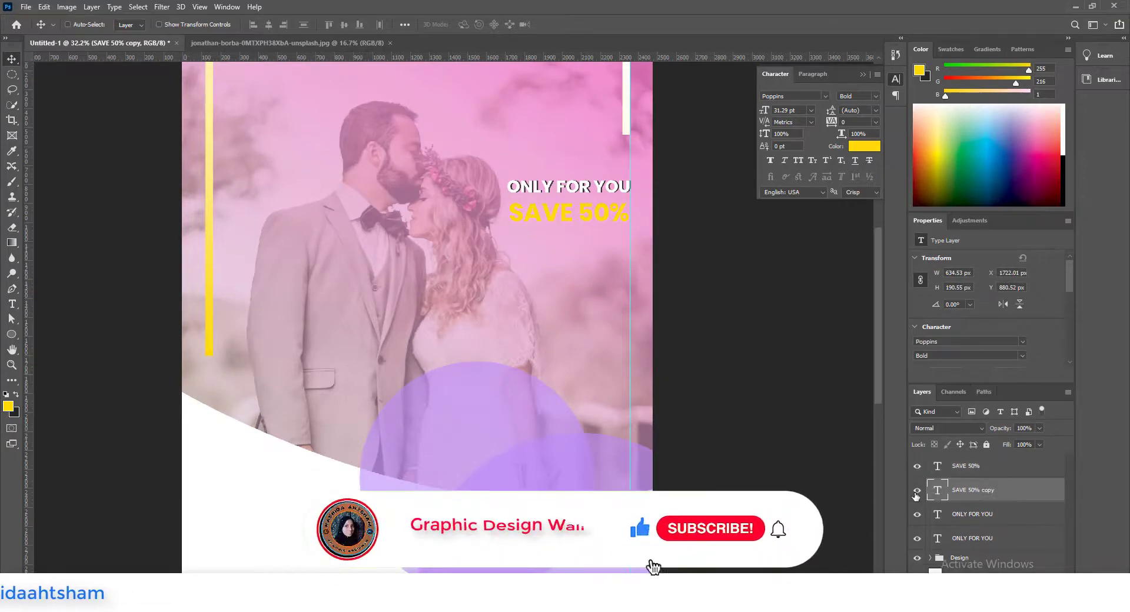
{"action": "double_click", "coordinate": [936, 490]}
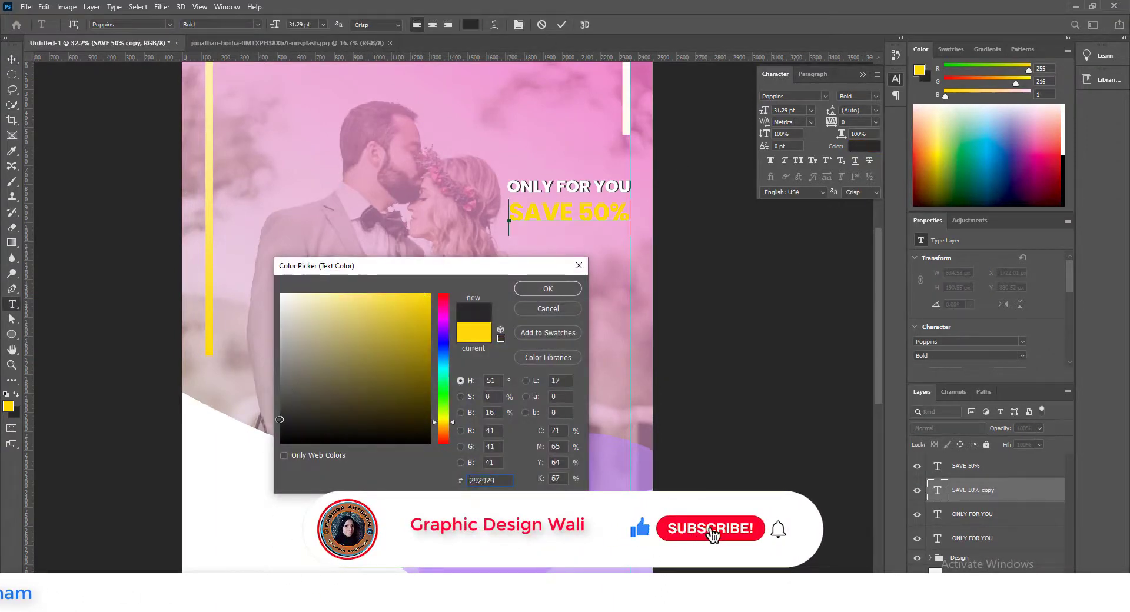
{"action": "left_click", "coordinate": [547, 289]}
{"action": "left_click", "coordinate": [561, 24]}
{"action": "key", "text": "v"}
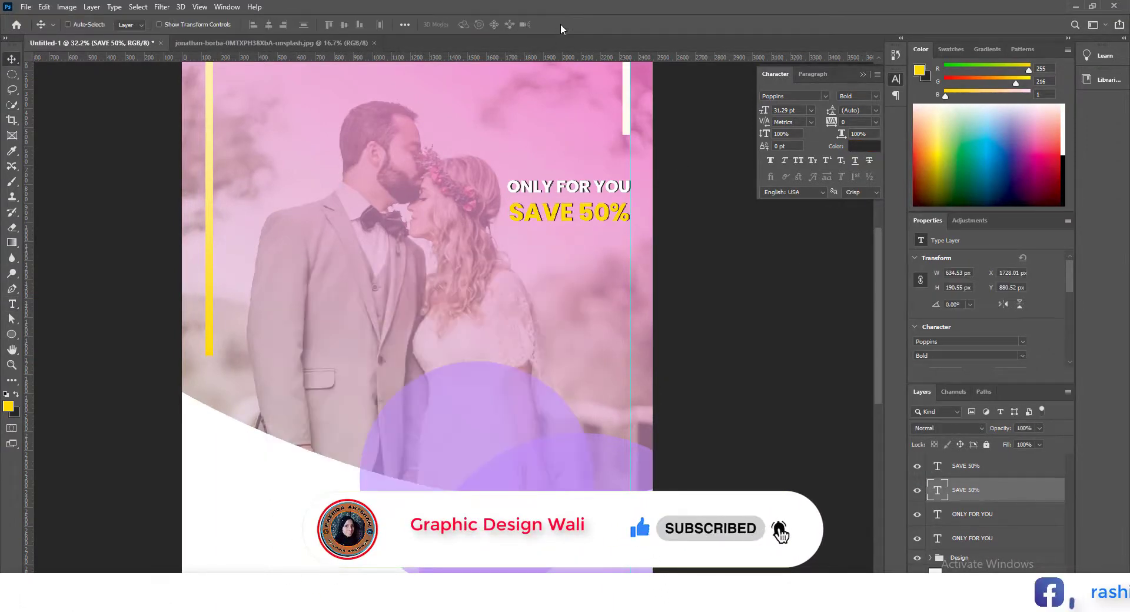
{"action": "scroll", "coordinate": [558, 306], "scroll_direction": "down", "scroll_amount": 2}
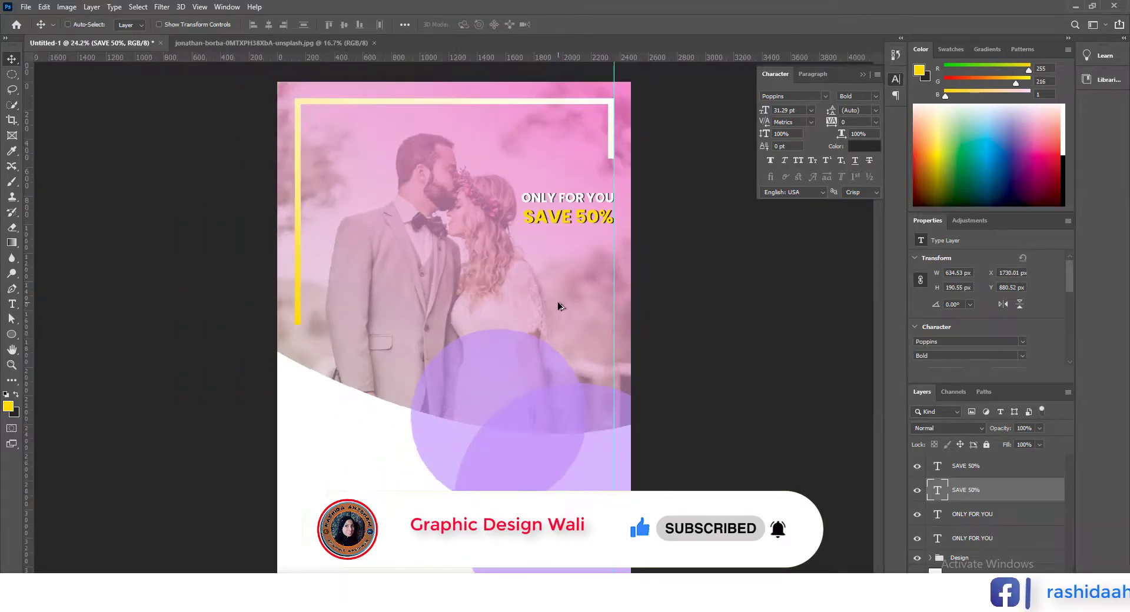
- Add 18 pt ON THIS SEASON text on a new layer below SAVE 50%
{"action": "left_click", "coordinate": [994, 468]}
{"action": "scroll", "coordinate": [589, 252], "scroll_direction": "up", "scroll_amount": 1}
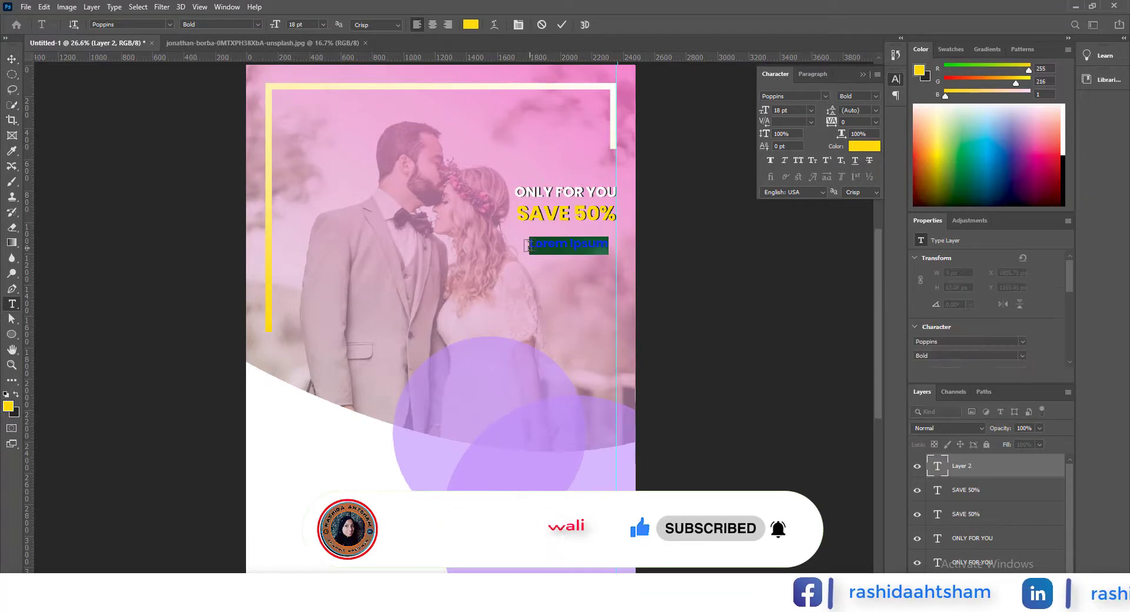
{"action": "type", "text": "ON THIS SEASON"}
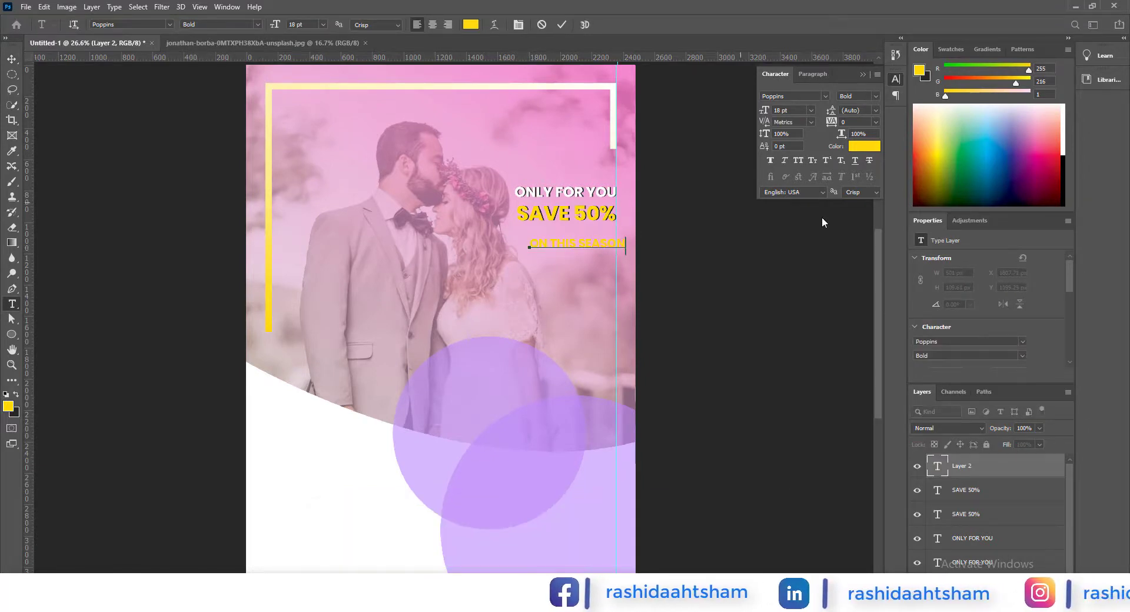
- Change the ON THIS SEASON text to white fefefe and the Poppins Medium style
{"action": "double_click", "coordinate": [937, 472]}
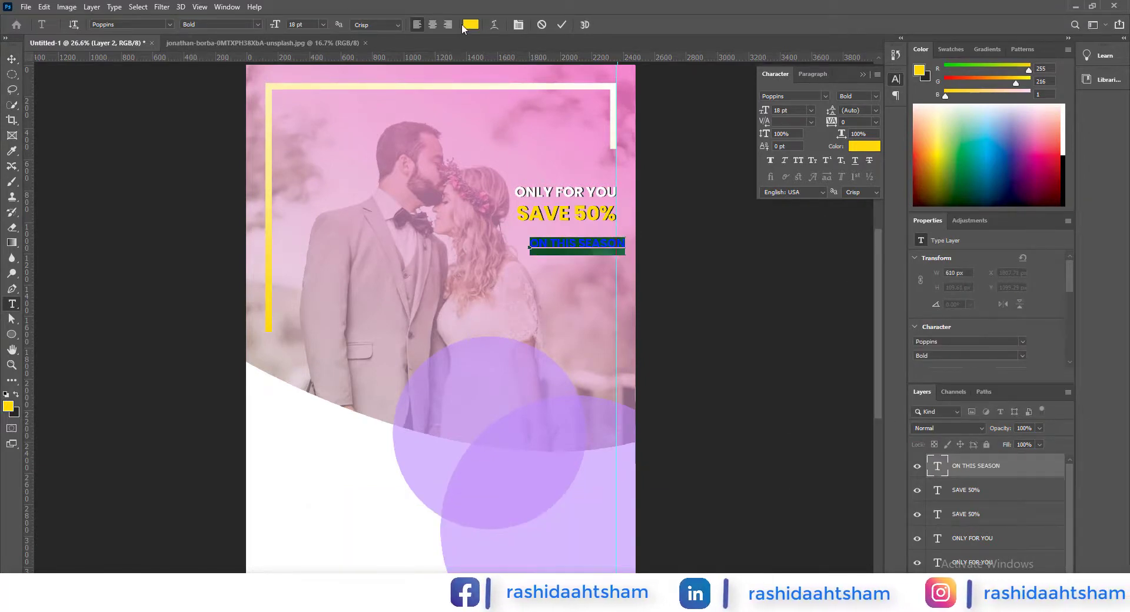
{"action": "left_click", "coordinate": [469, 25]}
{"action": "left_click_drag", "start_coordinate": [295, 308], "coordinate": [277, 294]}
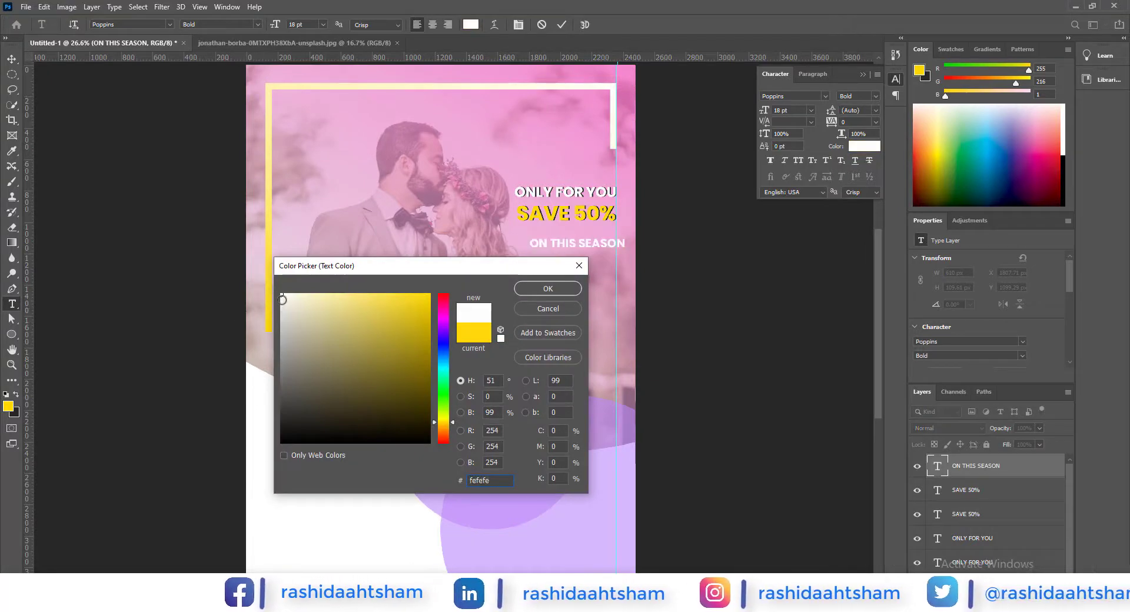
{"action": "left_click", "coordinate": [534, 288]}
{"action": "left_click", "coordinate": [235, 24]}
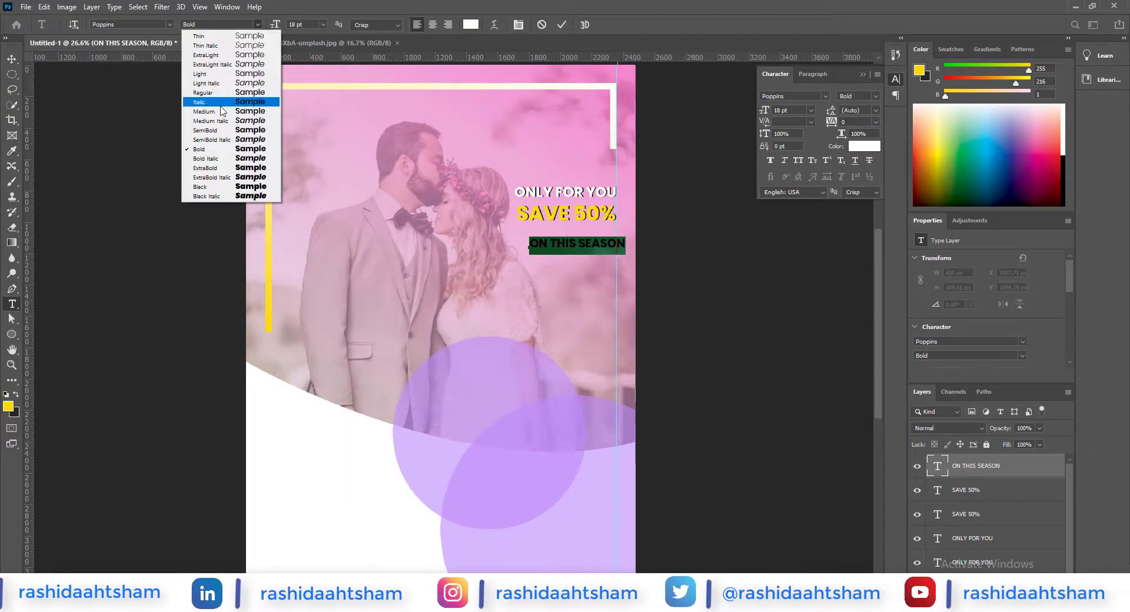
{"action": "left_click", "coordinate": [227, 104]}
{"action": "left_click", "coordinate": [563, 25]}
{"action": "key", "text": "v"}
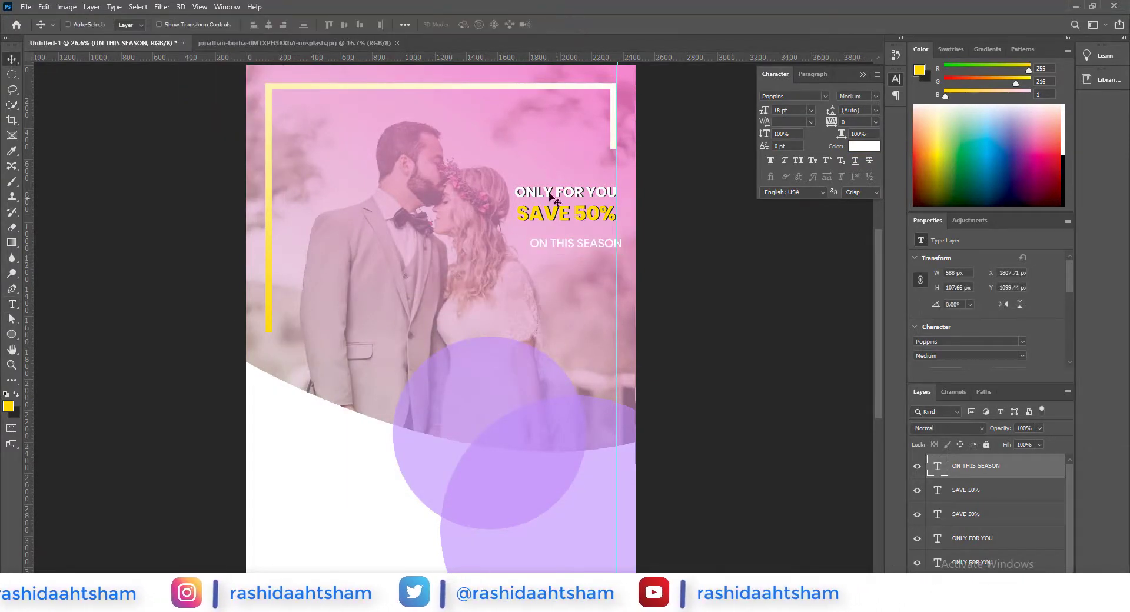
- Move ON THIS SEASON directly under SAVE 50% and enlarge it to about 689 px wide, ending at the guide
{"action": "left_click_drag", "start_coordinate": [586, 247], "coordinate": [508, 235]}
{"action": "key", "text": "ctrl+t"}
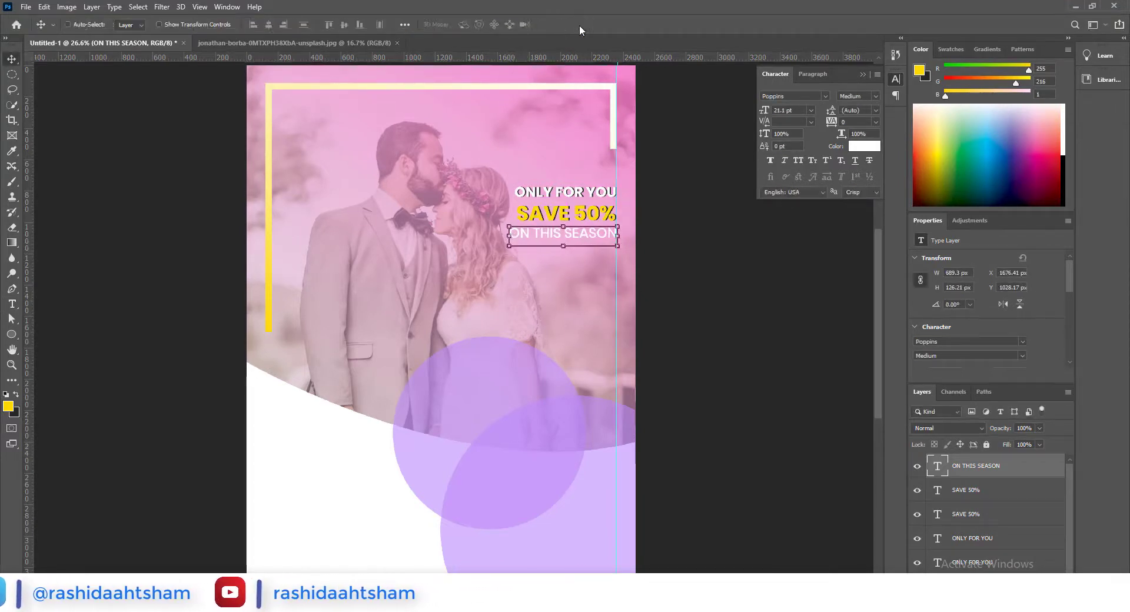
{"action": "left_click", "coordinate": [580, 25]}
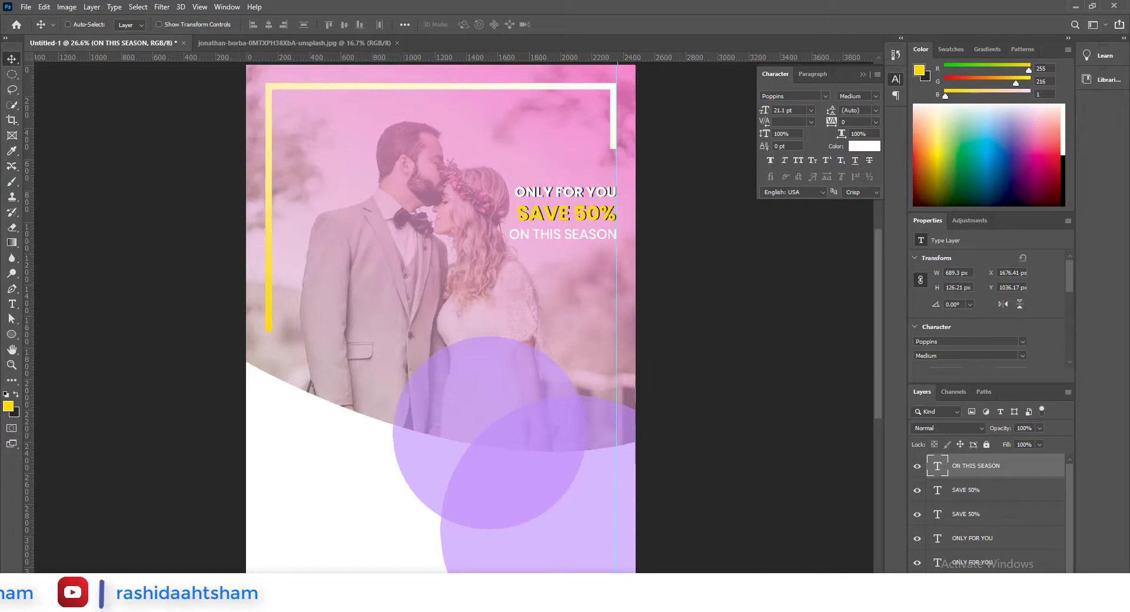
- Copy the three-line Lorem Ipsum text from Notepad into a new text layer and place it below ON THIS SEASON
{"action": "key", "text": "ctrl+shift+alt+n"}
{"action": "key", "text": "alt+Tab"}
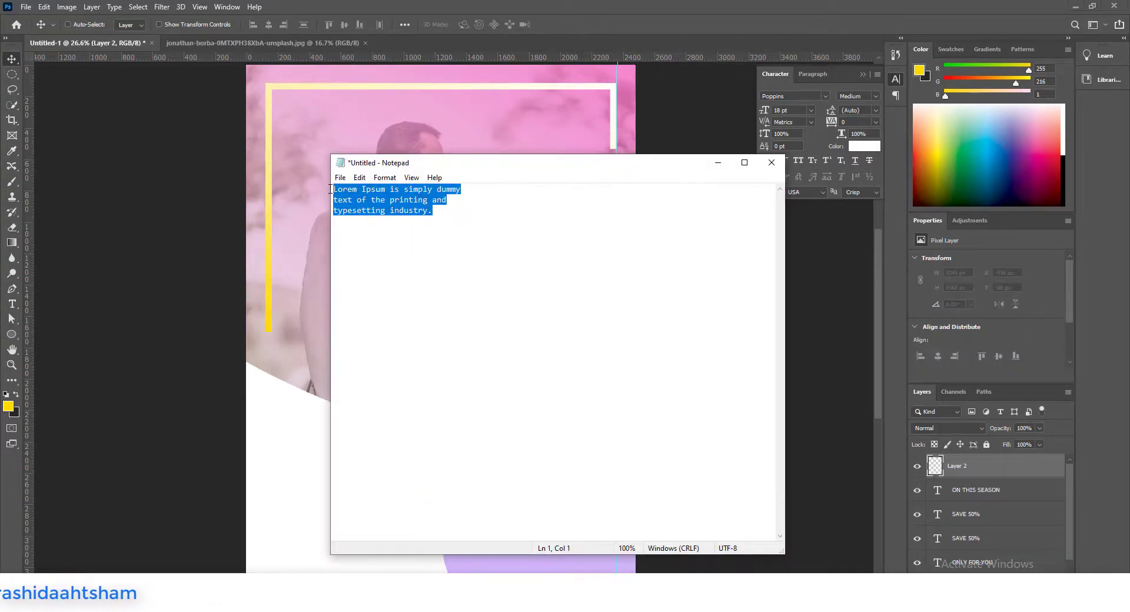
{"action": "left_click", "coordinate": [717, 162]}
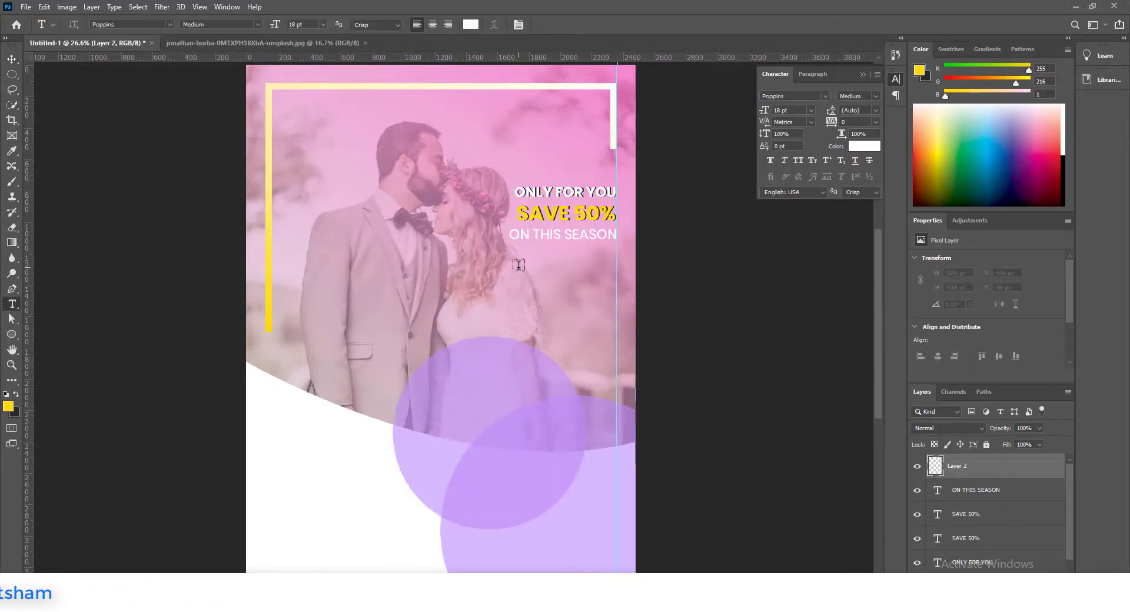
{"action": "left_click", "coordinate": [12, 61]}
{"action": "left_click_drag", "start_coordinate": [496, 282], "coordinate": [497, 283]}
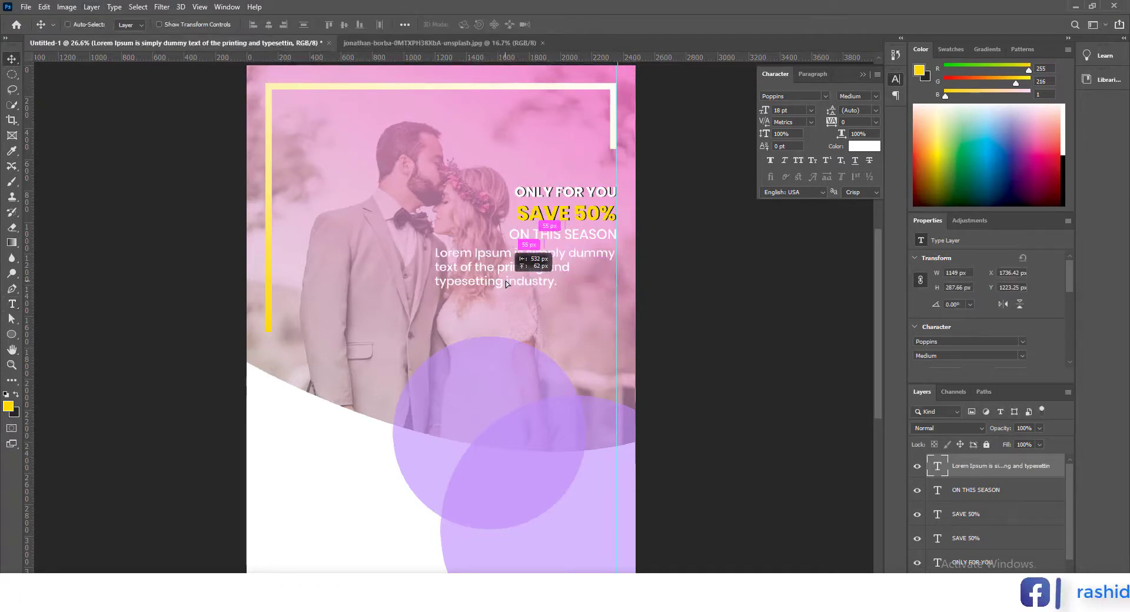
- Scale the ONLY FOR YOU, SAVE 50% and ON THIS SEASON layers together to about 812 px wide
{"action": "left_click", "coordinate": [989, 490]}
{"action": "left_click", "coordinate": [976, 562], "text": "shift"}
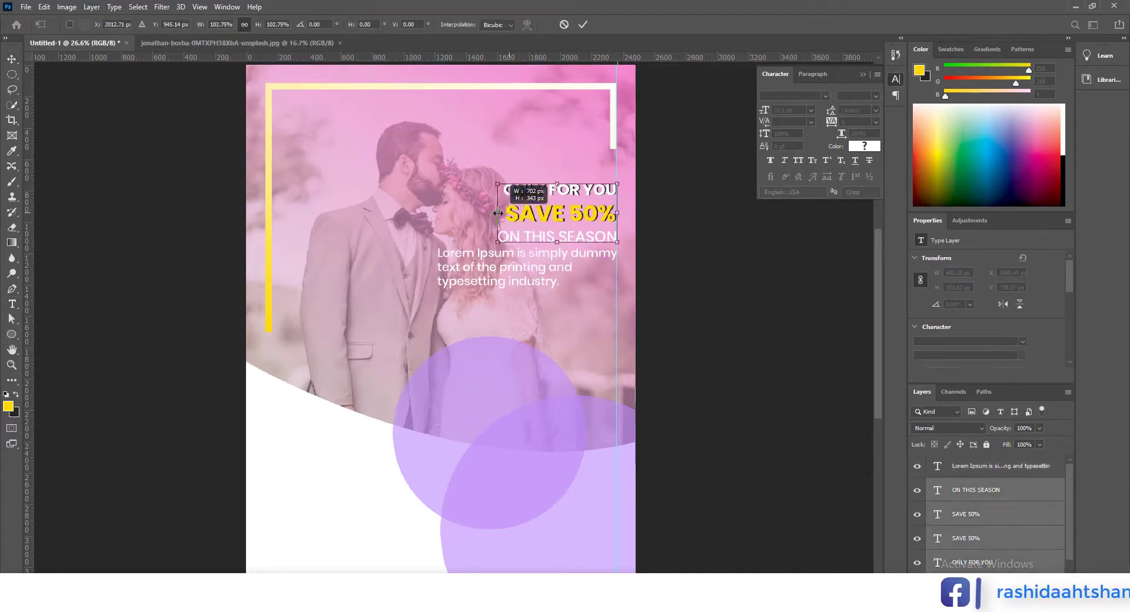
{"action": "mouse_move", "coordinate": [497, 213]}
{"action": "left_mouse_down"}
{"action": "mouse_move", "coordinate": [457, 213]}
{"action": "mouse_move", "coordinate": [489, 214]}
{"action": "left_mouse_up"}
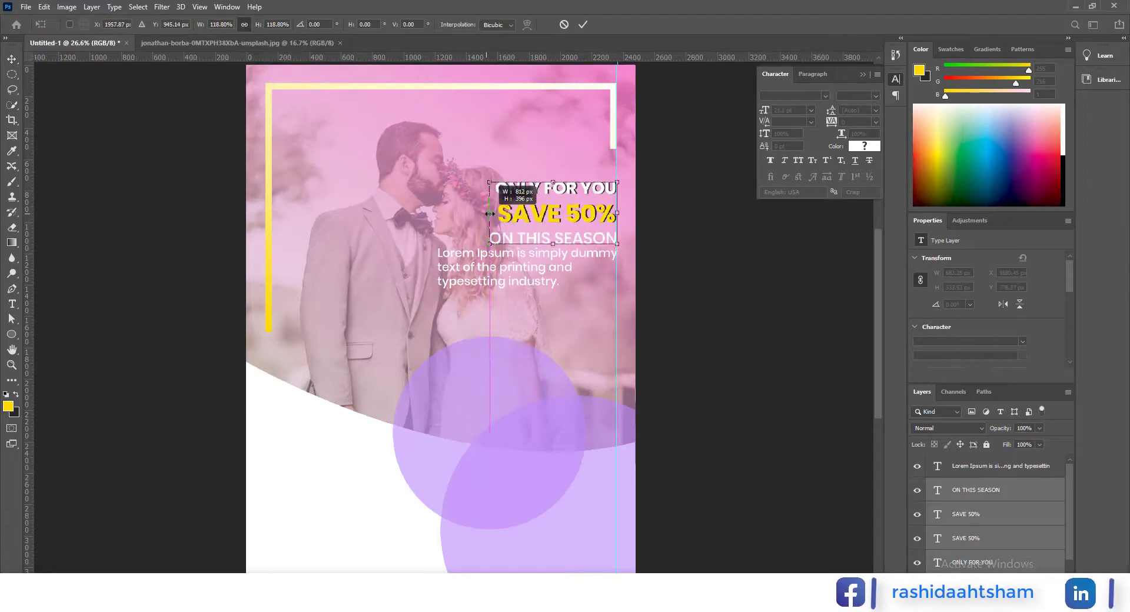
{"action": "left_click", "coordinate": [582, 24]}
{"action": "scroll", "coordinate": [541, 262], "scroll_direction": "down", "scroll_amount": 3}
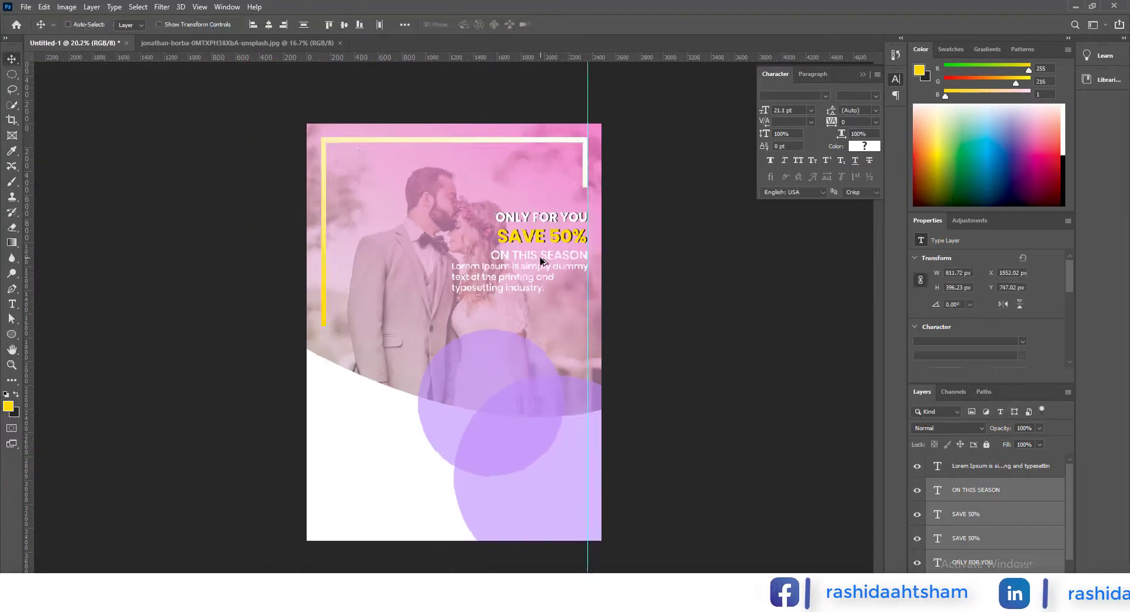
- Right-align the Lorem Ipsum paragraph at 16 pt and move it under ON THIS SEASON, ending at the guide
{"action": "double_click", "coordinate": [937, 465]}
{"action": "left_click", "coordinate": [448, 25]}
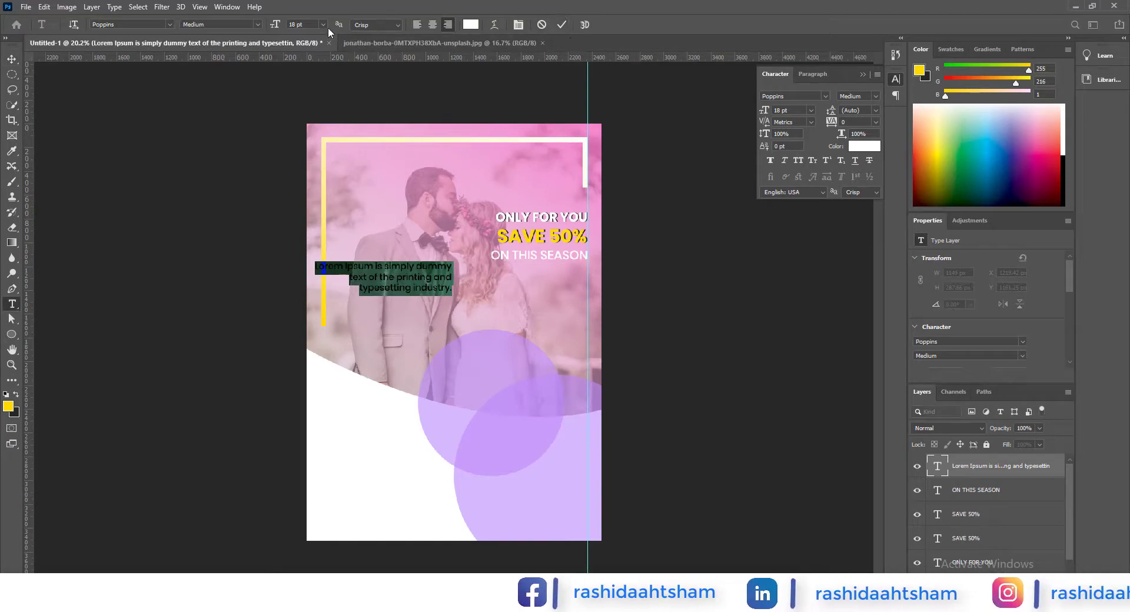
{"action": "left_click", "coordinate": [323, 24]}
{"action": "left_click", "coordinate": [306, 101]}
{"action": "left_click", "coordinate": [562, 25]}
{"action": "key", "text": "v"}
{"action": "left_click_drag", "start_coordinate": [437, 280], "coordinate": [573, 283]}
- Fine-tune the vertical spacing of the ON THIS SEASON text and both SAVE 50% layers
{"action": "scroll", "coordinate": [583, 285], "scroll_direction": "up", "scroll_amount": 3}
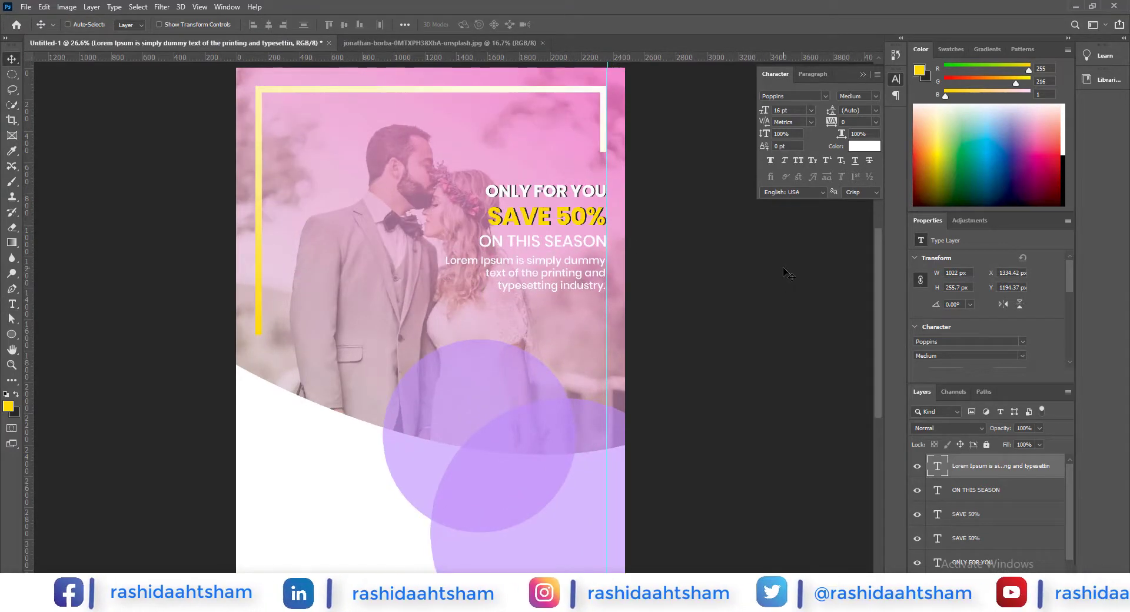
{"action": "left_click", "coordinate": [965, 492]}
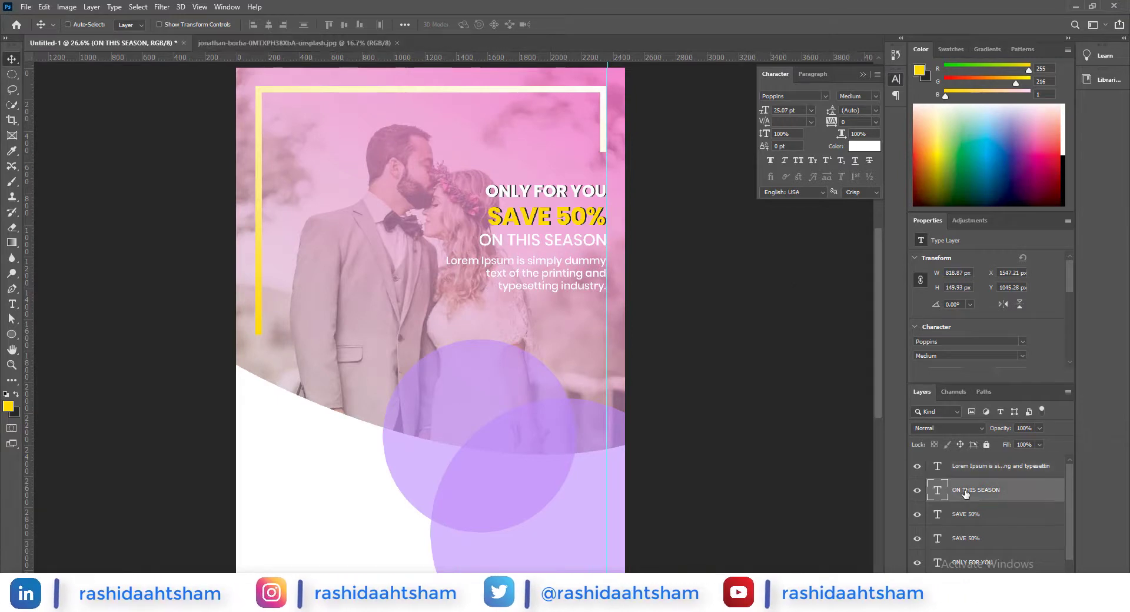
{"action": "left_click", "coordinate": [964, 515]}
{"action": "left_click", "coordinate": [965, 539], "text": "shift"}
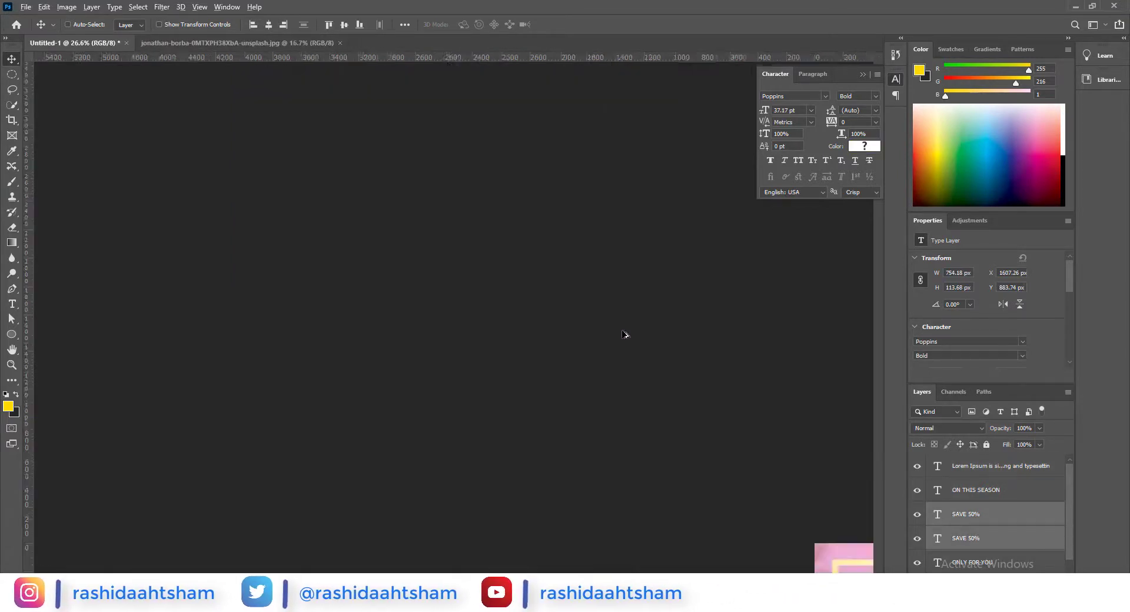
- Group all the offer text layers and name the group Offer
{"action": "key", "text": "ctrl+0"}
{"action": "key", "text": "ctrl+g"}
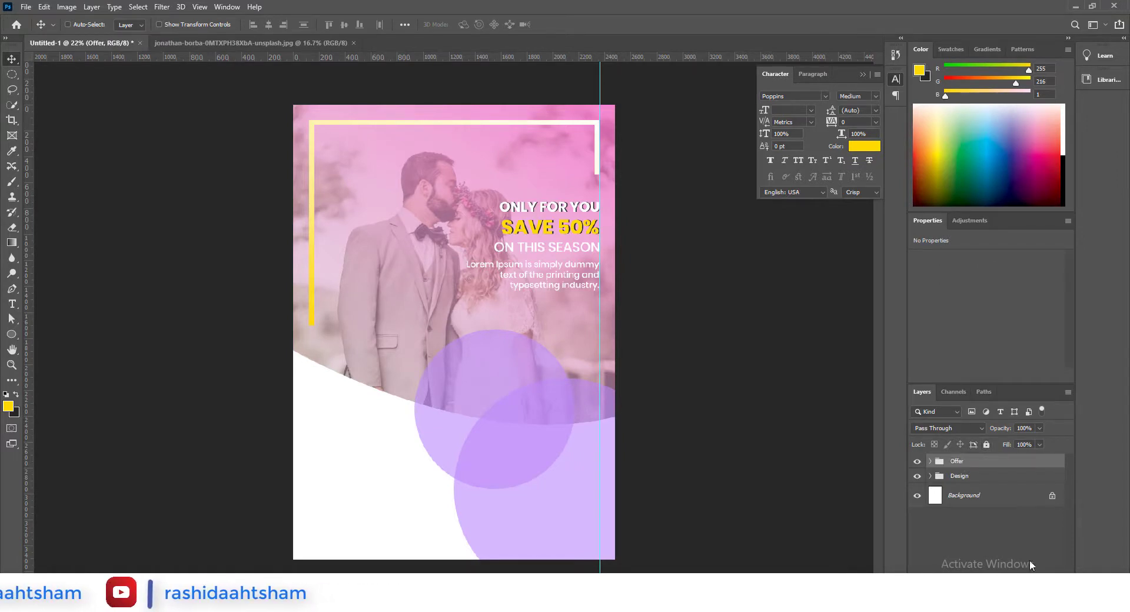
- Add the text Wedding over the lower part of the purple circles in white Great Vibes
{"action": "left_click", "coordinate": [1047, 579]}
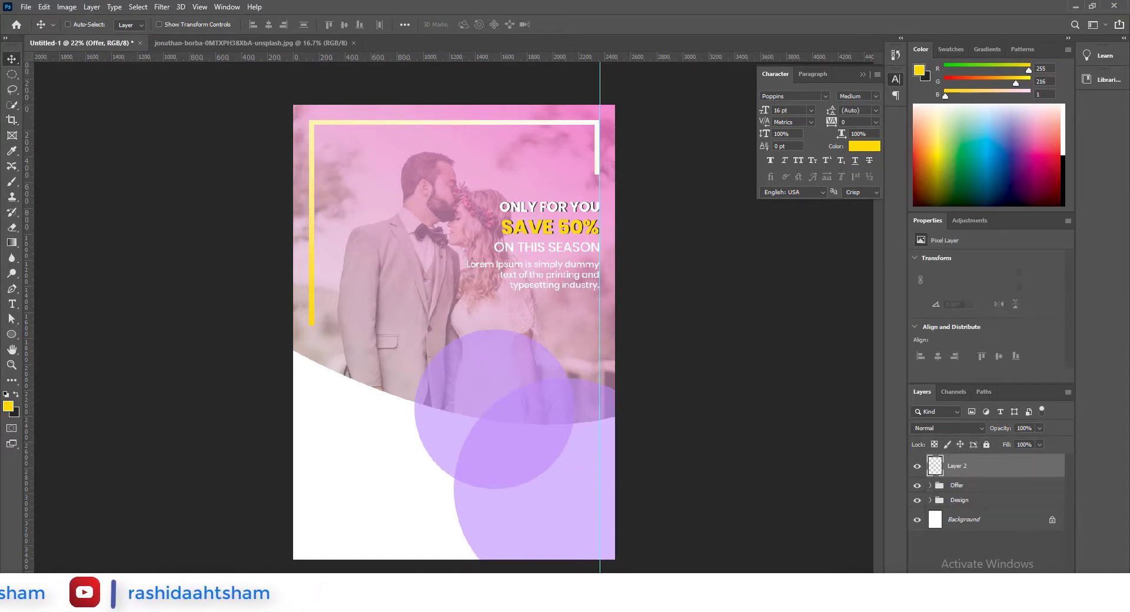
{"action": "left_click", "coordinate": [463, 452]}
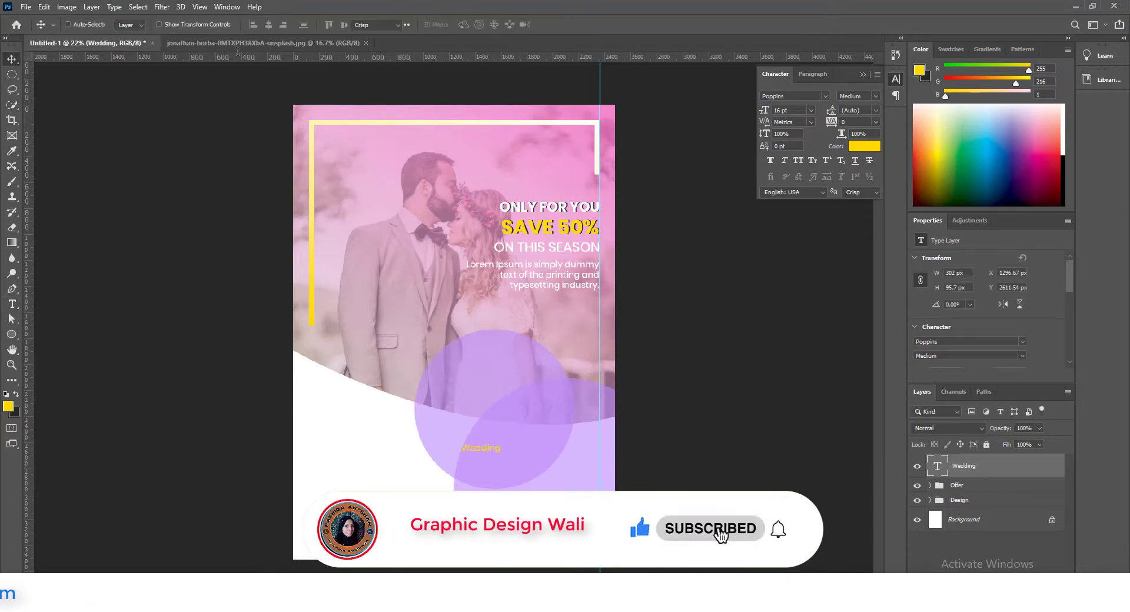
{"action": "type", "text": "gre"}
{"action": "left_click", "coordinate": [192, 57]}
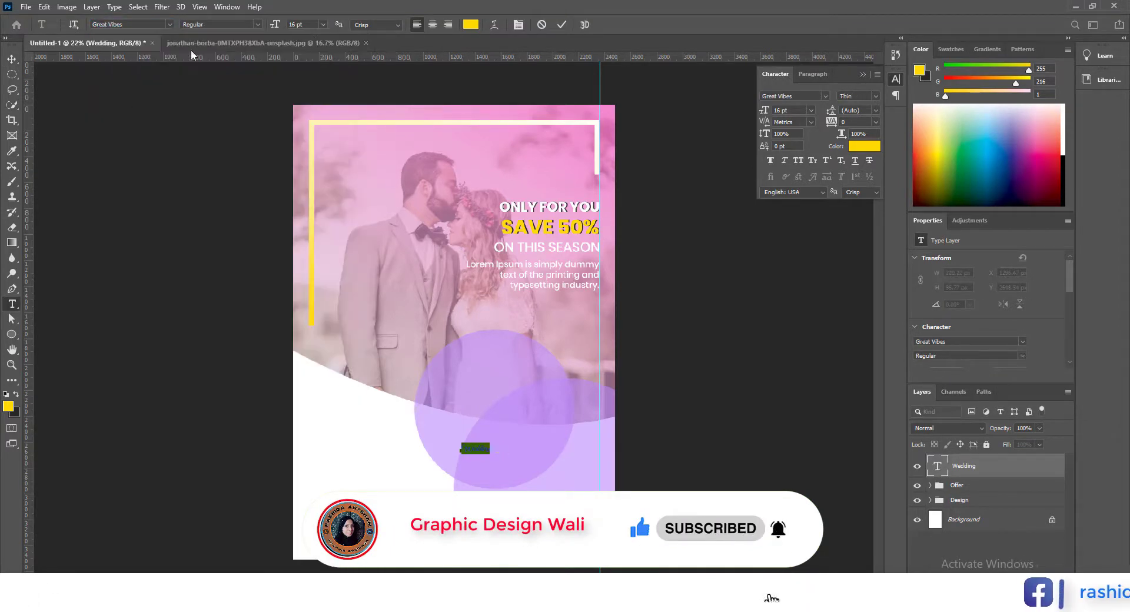
{"action": "left_click", "coordinate": [470, 25]}
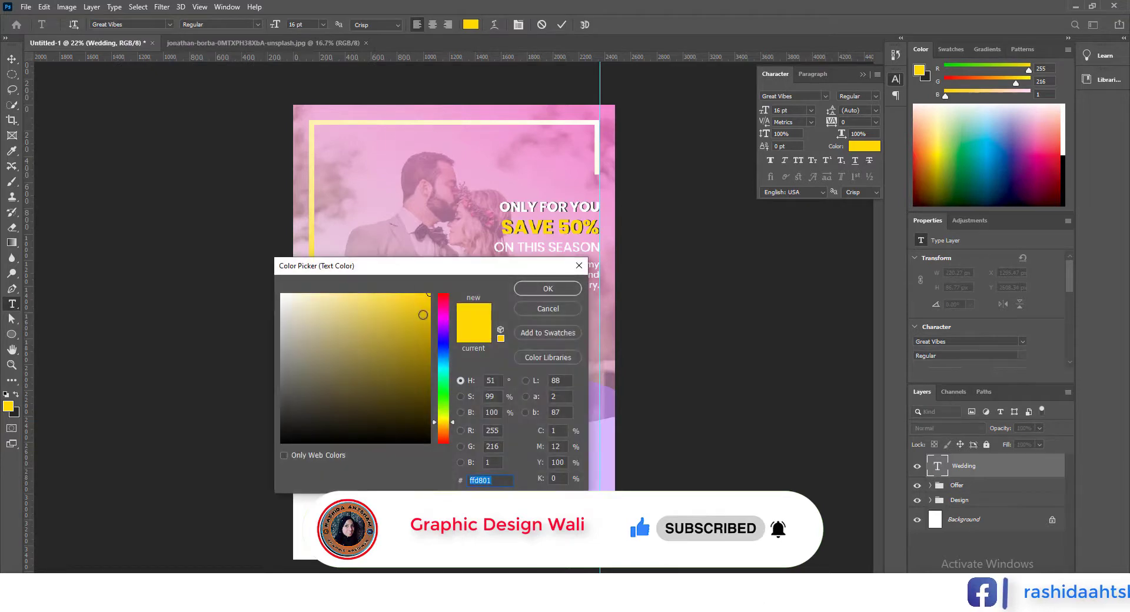
{"action": "left_click", "coordinate": [556, 292]}
- Enlarge the Wedding text to about 81 pt and position it across the upper purple circle
{"action": "key", "text": "ctrl+t"}
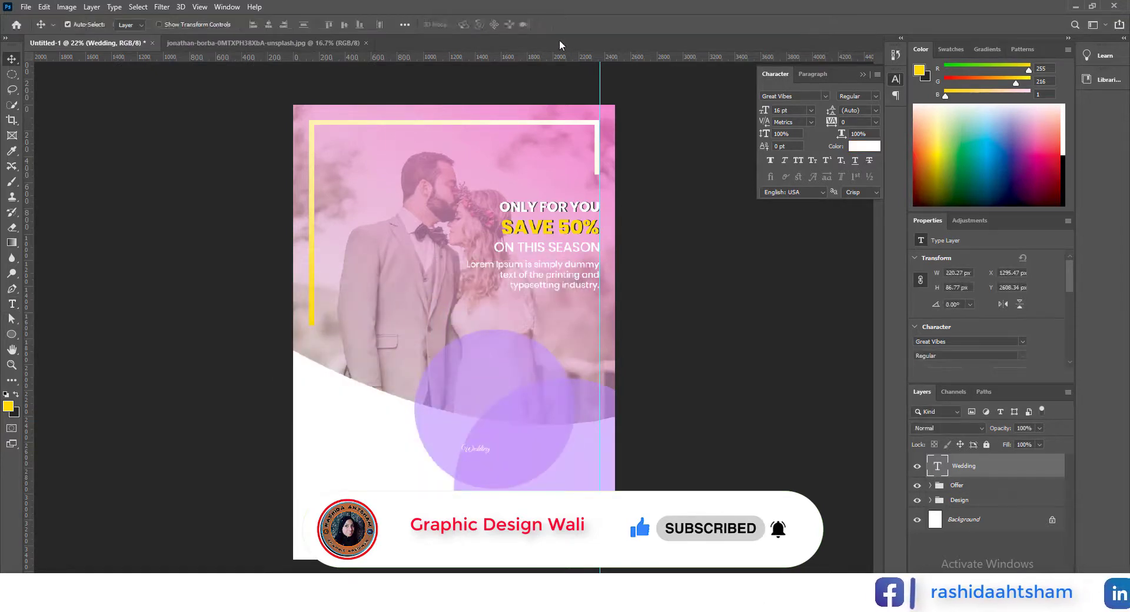
{"action": "left_click_drag", "start_coordinate": [493, 448], "coordinate": [554, 470]}
{"action": "key", "text": "Return"}
- Duplicate the Wedding text below itself, change the copy to Planner and shift it slightly right
{"action": "key", "text": "v"}
{"action": "double_click", "coordinate": [938, 465]}
{"action": "type", "text": "Planner"}
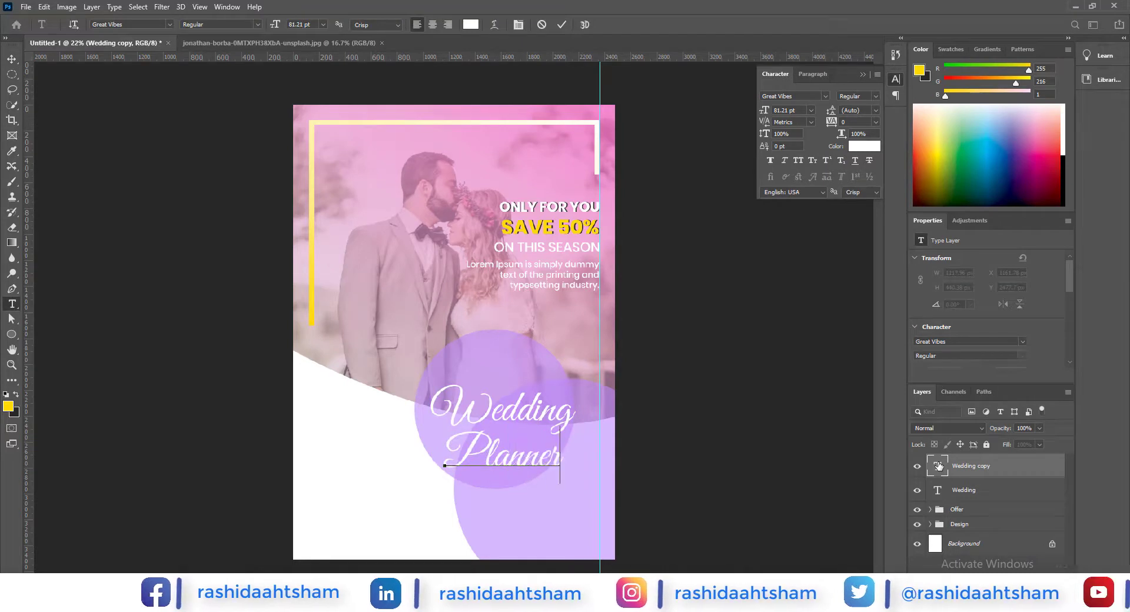
{"action": "key", "text": "ctrl+Return"}
{"action": "key", "text": "v"}
{"action": "left_click_drag", "start_coordinate": [465, 433], "coordinate": [487, 431]}
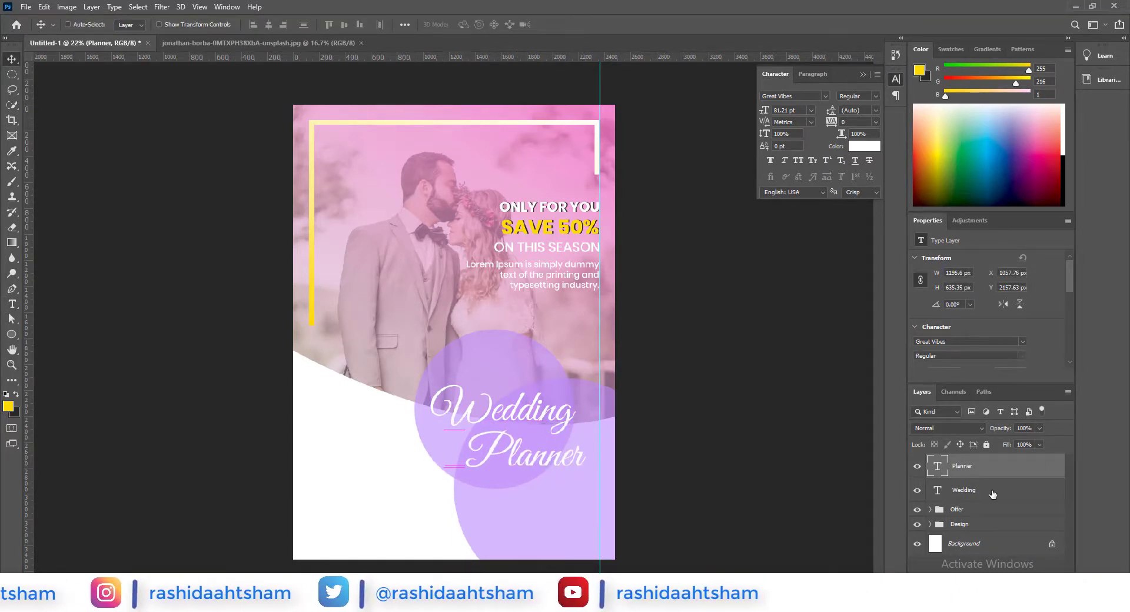
- Scale the Wedding and Planner layers together to 108.84% so their right edge meets the guide
{"action": "left_click", "coordinate": [964, 490], "text": "shift"}
{"action": "key", "text": "ctrl+t"}
{"action": "left_click_drag", "start_coordinate": [589, 429], "coordinate": [603, 434]}
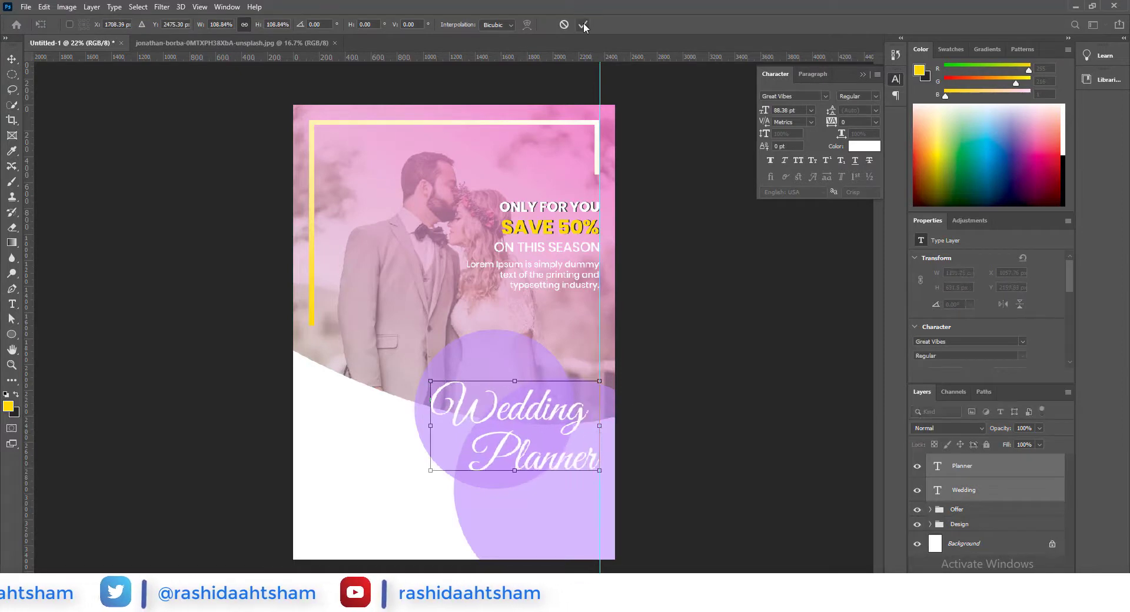
{"action": "key", "text": "Return"}
- Duplicate the Lorem Ipsum paragraph from the Offer group and place the copy directly under Planner
{"action": "key", "text": "ctrl+shift+alt+n"}
{"action": "left_click", "coordinate": [930, 533]}
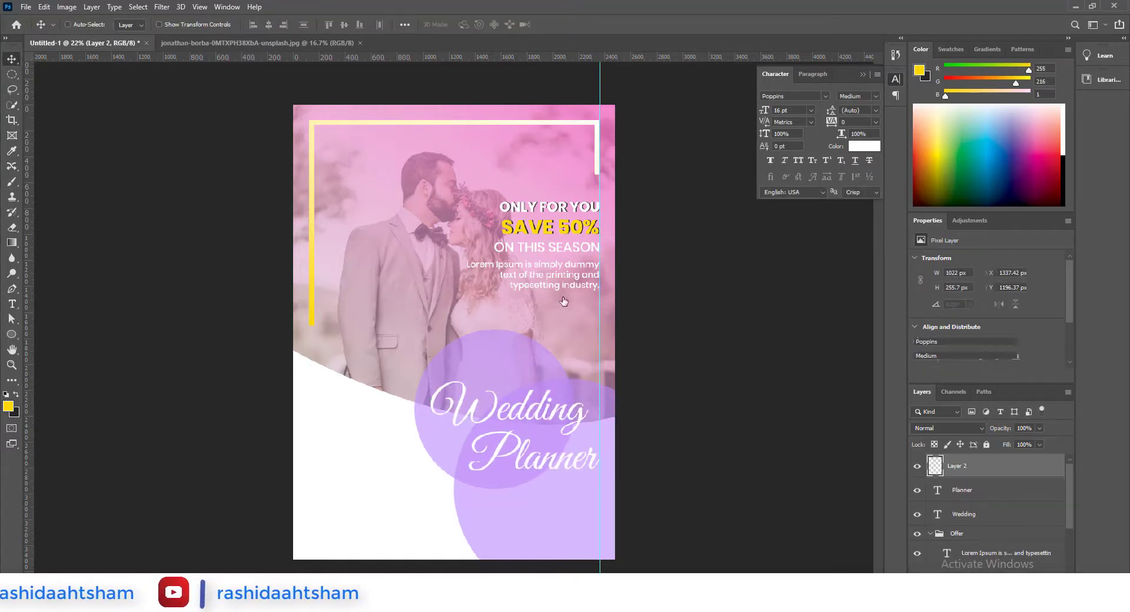
{"action": "left_click_drag", "start_coordinate": [563, 301], "coordinate": [563, 523]}
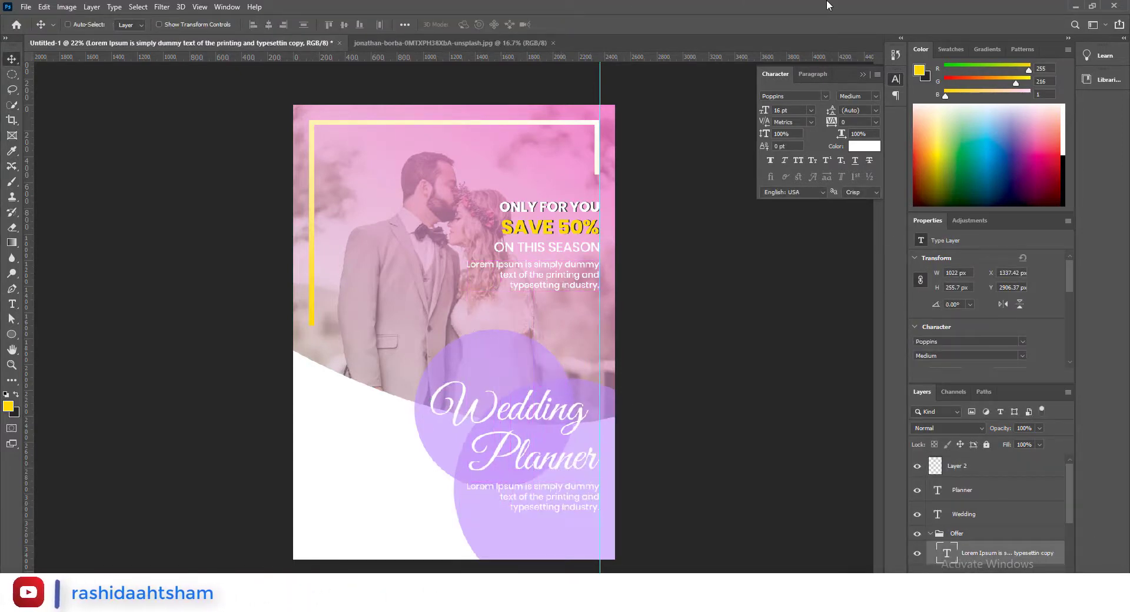
- Set the copied Lorem Ipsum paragraph under Planner to Poppins SemiBold
{"action": "double_click", "coordinate": [946, 553]}
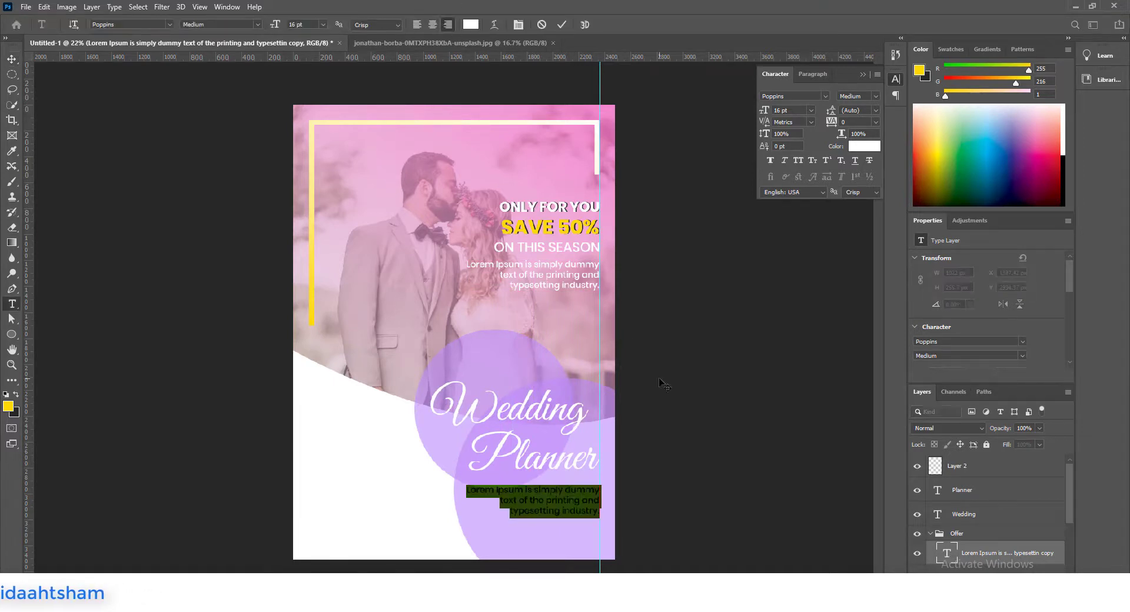
{"action": "left_click", "coordinate": [257, 24]}
{"action": "left_click", "coordinate": [223, 150]}
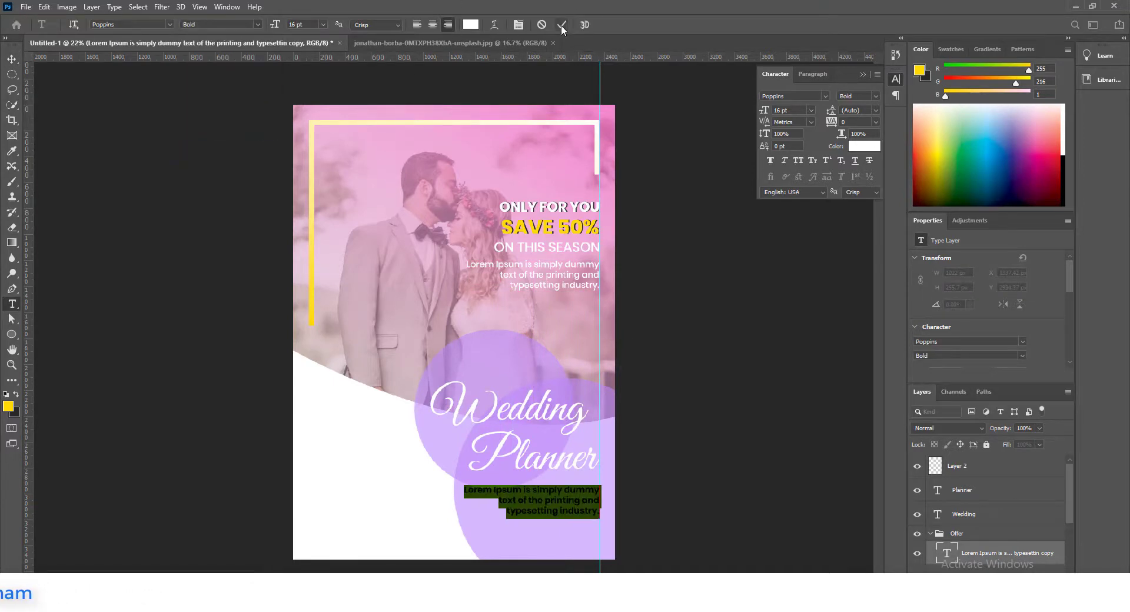
{"action": "left_click", "coordinate": [257, 24]}
{"action": "left_click", "coordinate": [224, 131]}
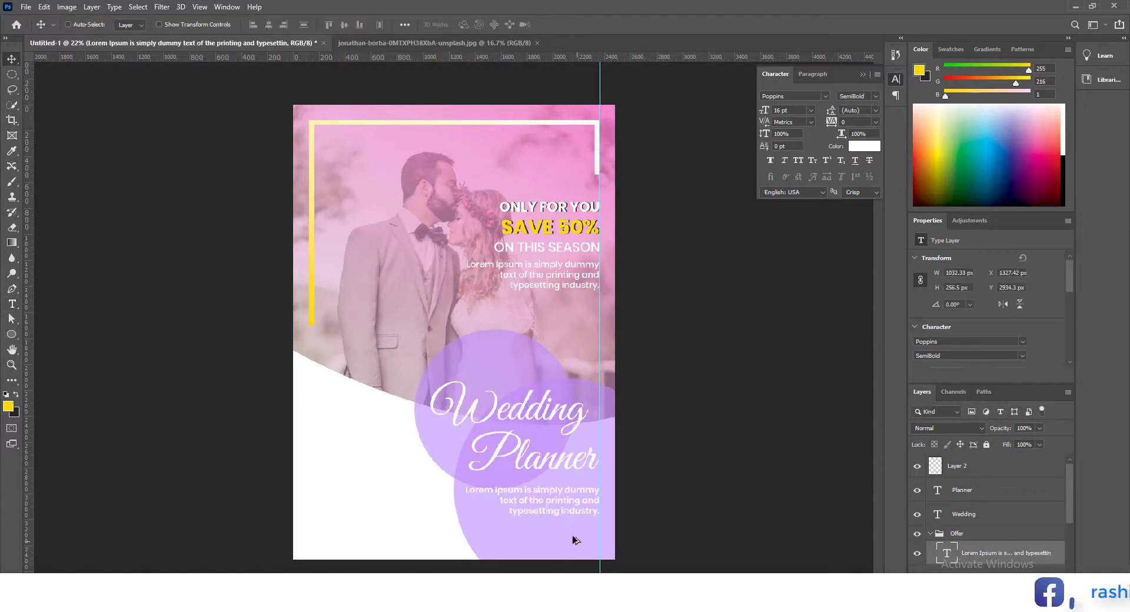
- Move the copied paragraph layer out of the Offer group to the top of the stack and delete the empty Layer 2
{"action": "scroll", "coordinate": [572, 535], "scroll_direction": "down", "scroll_amount": 1}
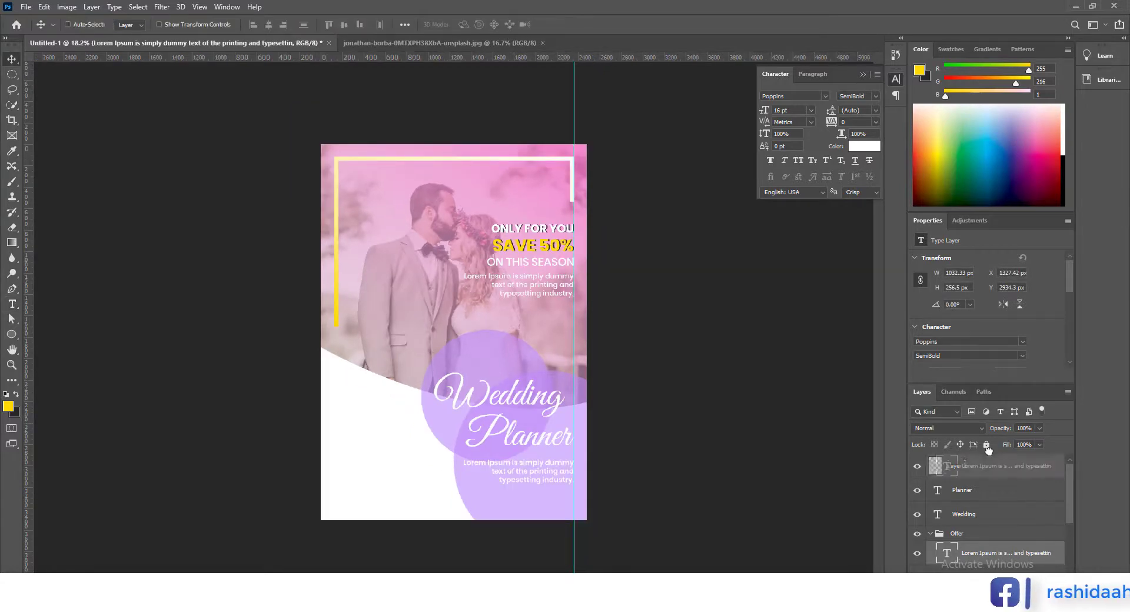
{"action": "left_click_drag", "start_coordinate": [983, 489], "coordinate": [982, 486]}
{"action": "left_click", "coordinate": [942, 467]}
{"action": "key", "text": "Delete"}
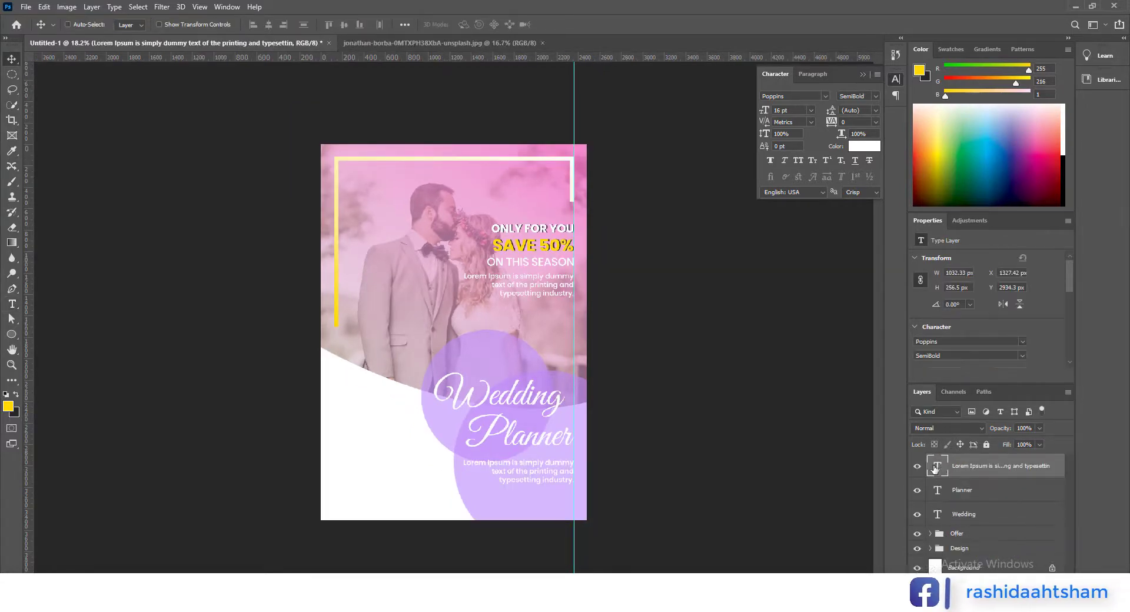
- Group the copied paragraph, Planner and Wedding layers and name the group Title
{"action": "left_click", "coordinate": [968, 515], "text": "shift"}
{"action": "key", "text": "ctrl+g"}
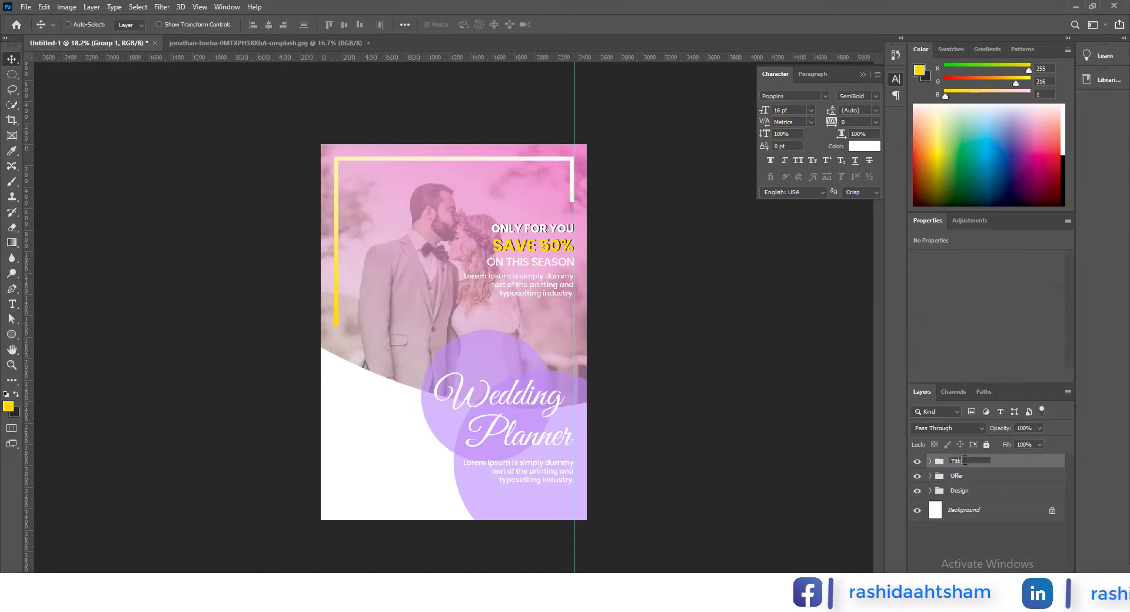
{"action": "key", "text": "Return"}
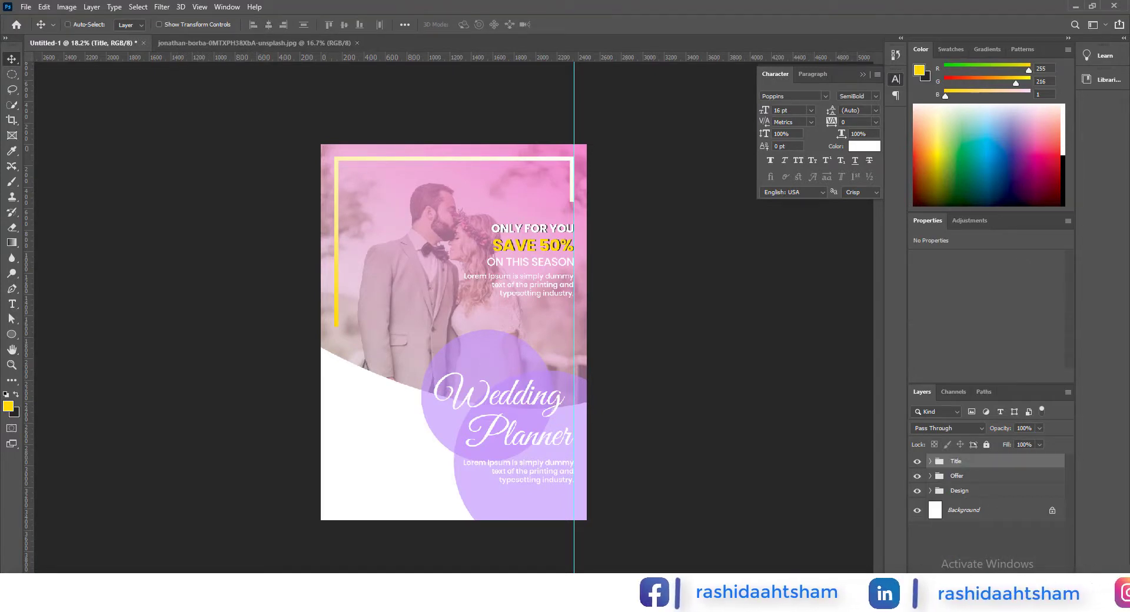
- Add a text layer reading Mon-FRI in the white area left of the purple circles
{"action": "key", "text": "t"}
{"action": "left_click", "coordinate": [356, 439]}
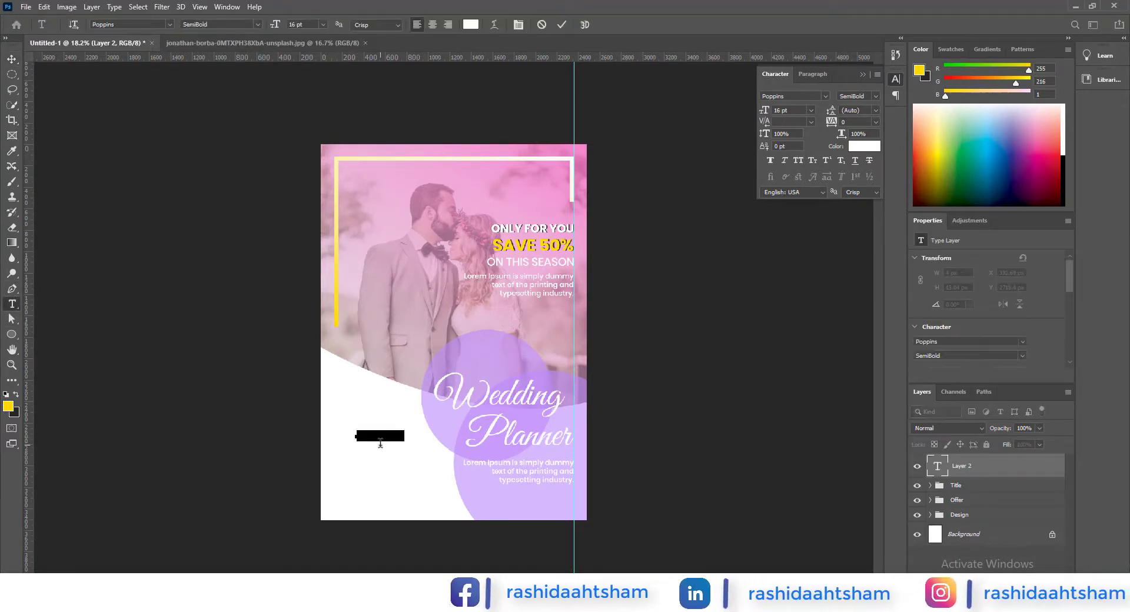
{"action": "type", "text": "Our S"}
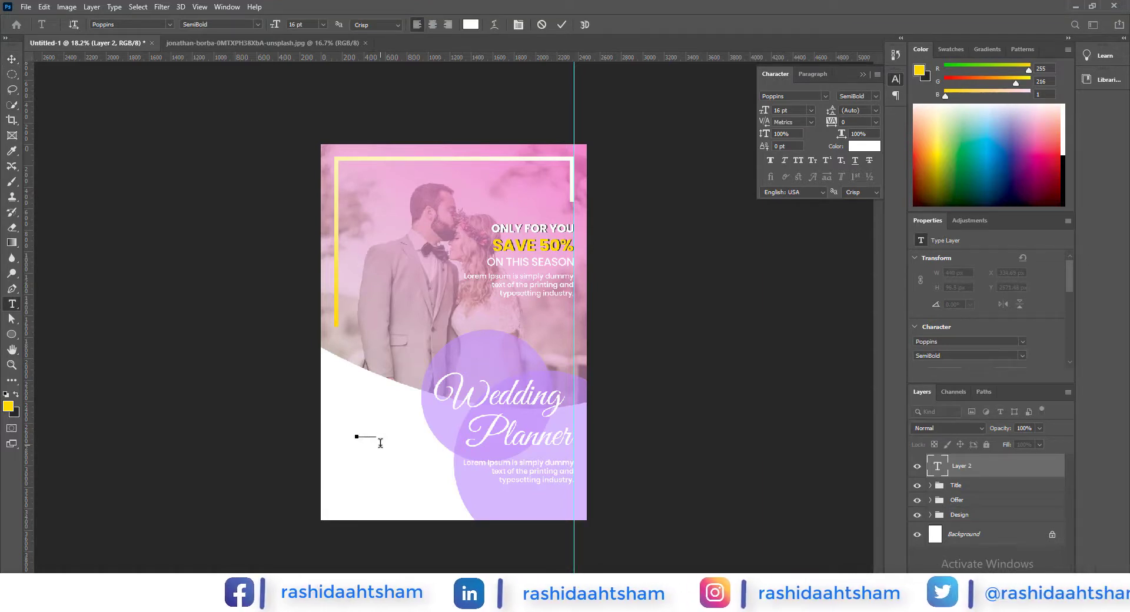
{"action": "type", "text": "FRI"}
- Set the Mon-FRI text color to purple #9f54fd
{"action": "double_click", "coordinate": [936, 465]}
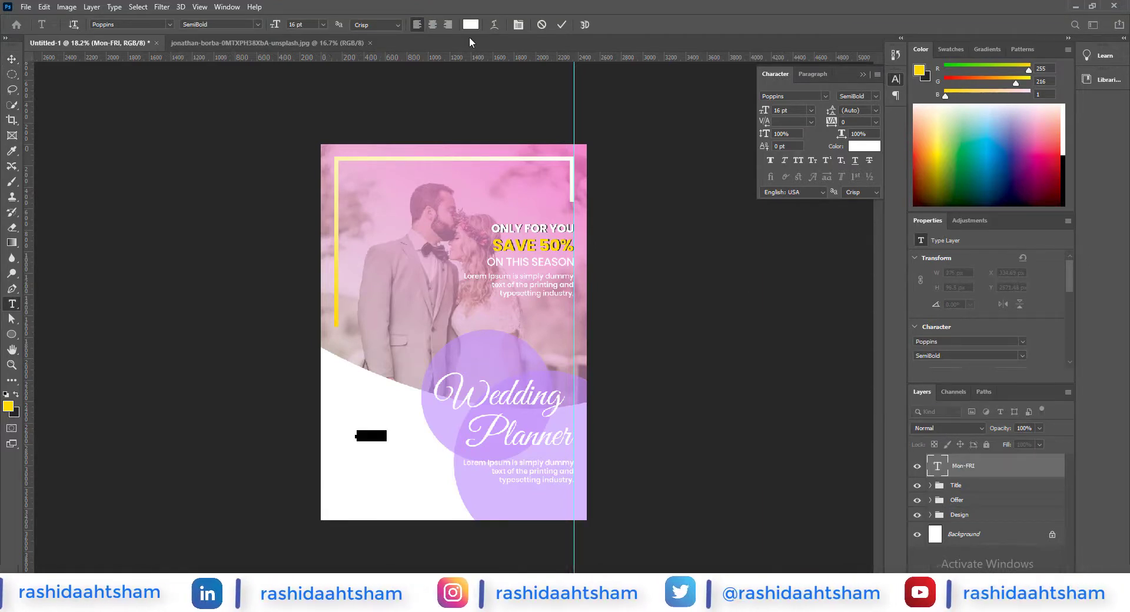
{"action": "left_click", "coordinate": [471, 24]}
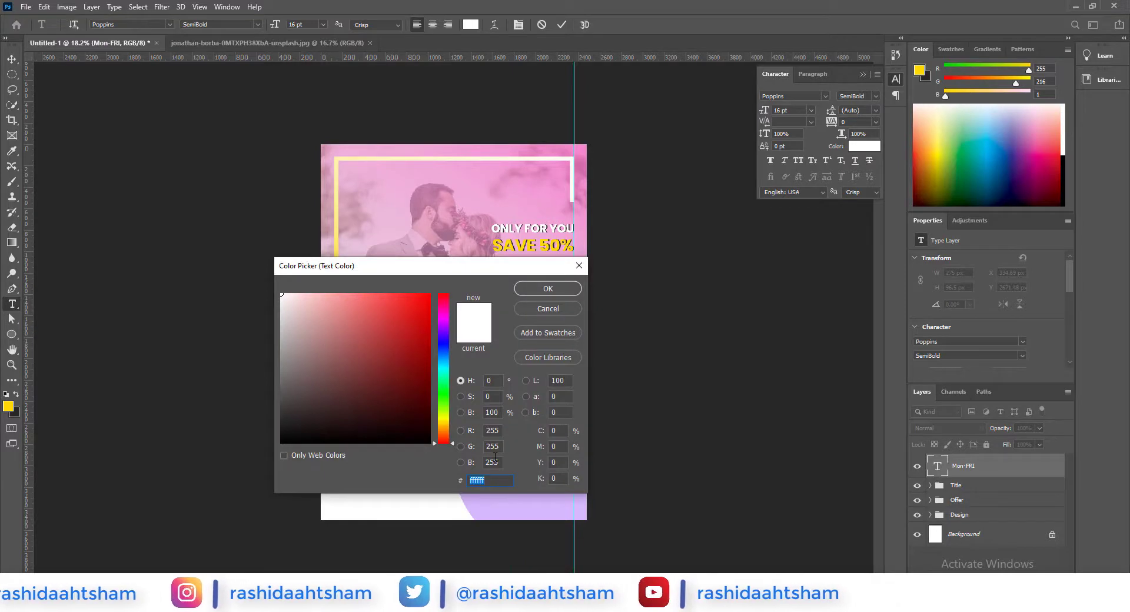
{"action": "type", "text": "9f"}
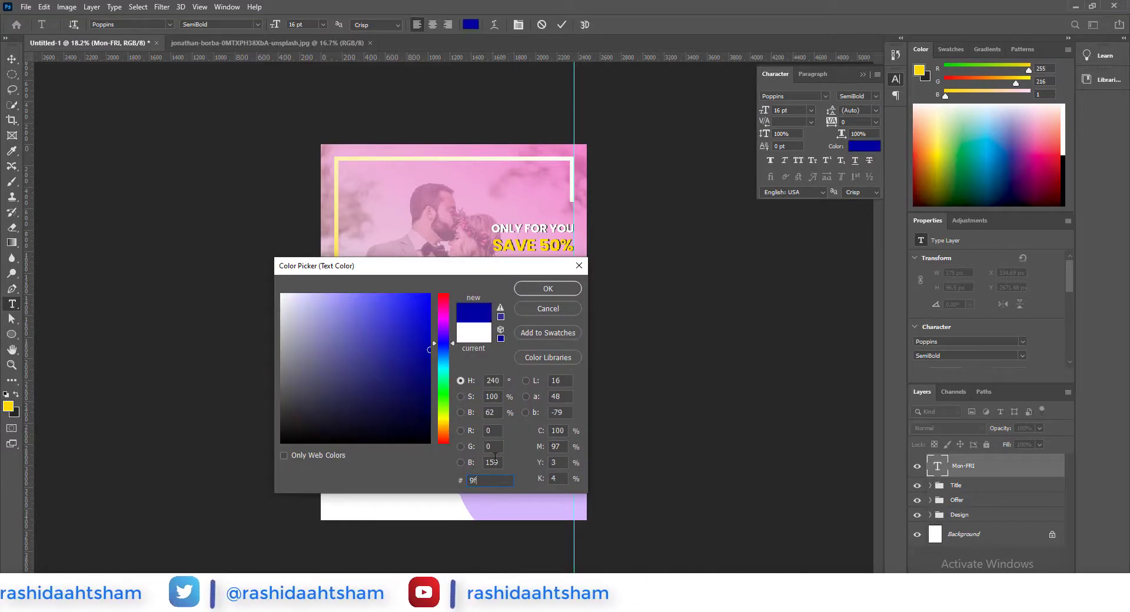
{"action": "type", "text": "54fd"}
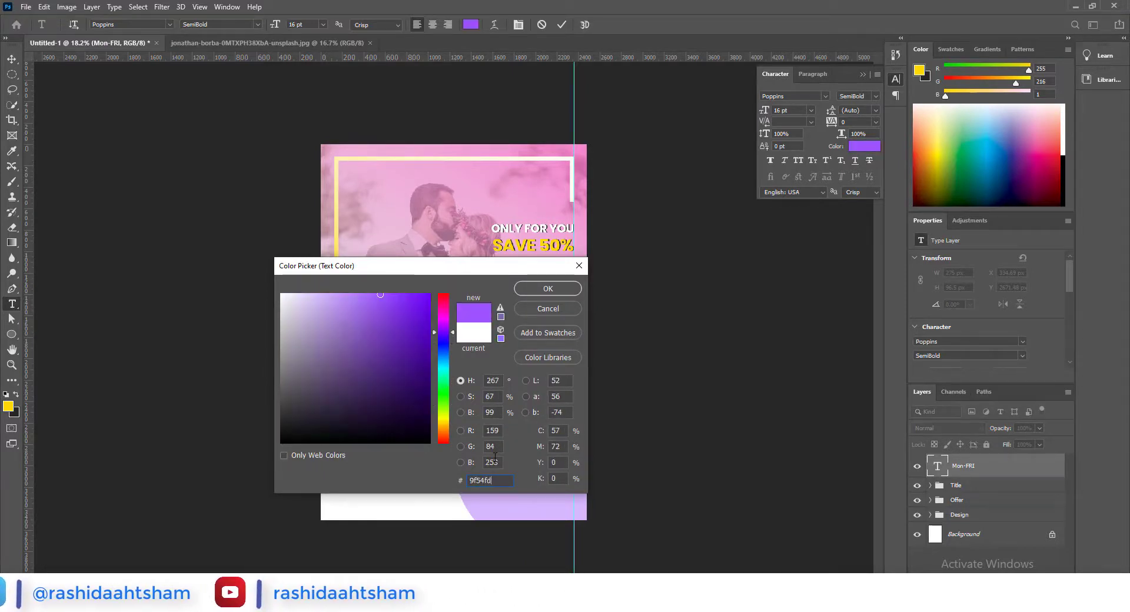
{"action": "left_click", "coordinate": [538, 289]}
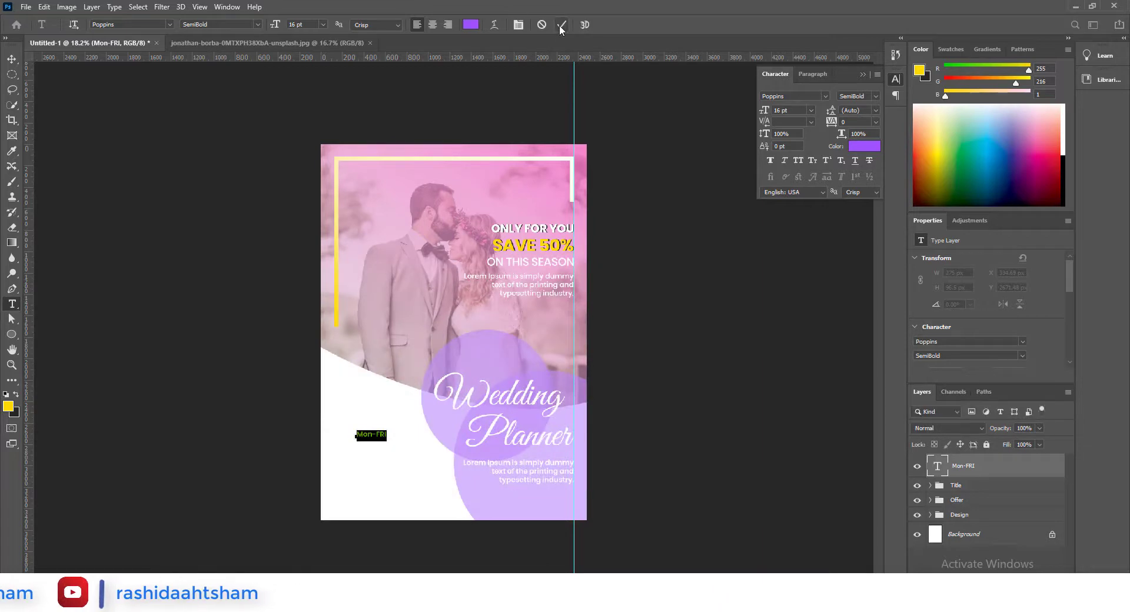
- Change the font of the Mon-FRI text to Bebas Neue Bold
{"action": "type", "text": "bebas"}
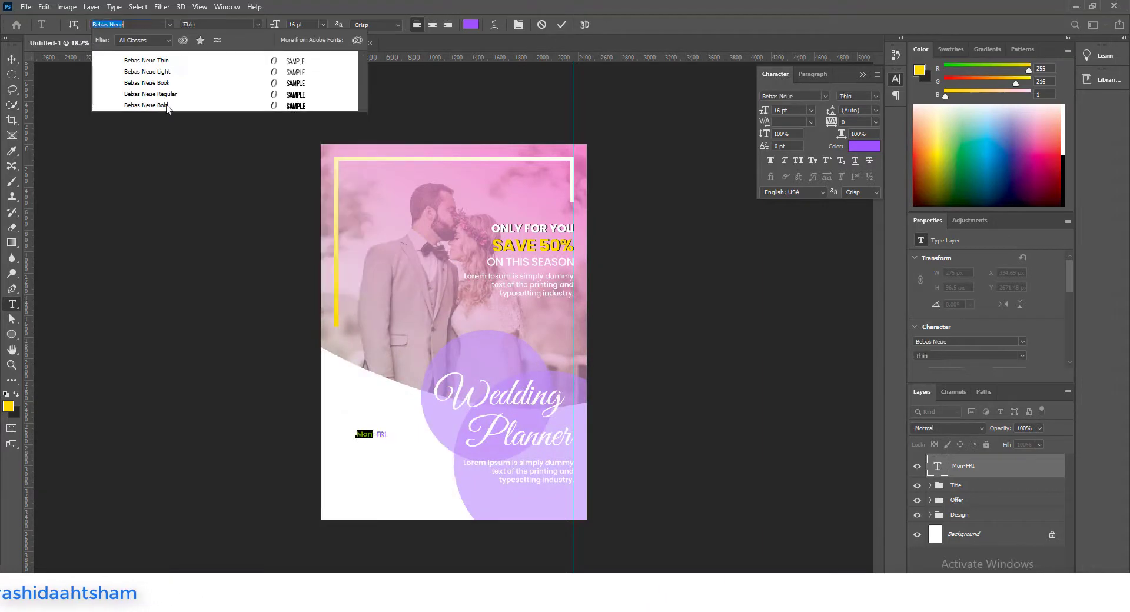
{"action": "left_click", "coordinate": [164, 106]}
{"action": "left_click", "coordinate": [562, 25]}
- Enlarge the MON-FRI text to about 65.5 pt and position it near the poster's left edge
{"action": "key", "text": "ctrl+t"}
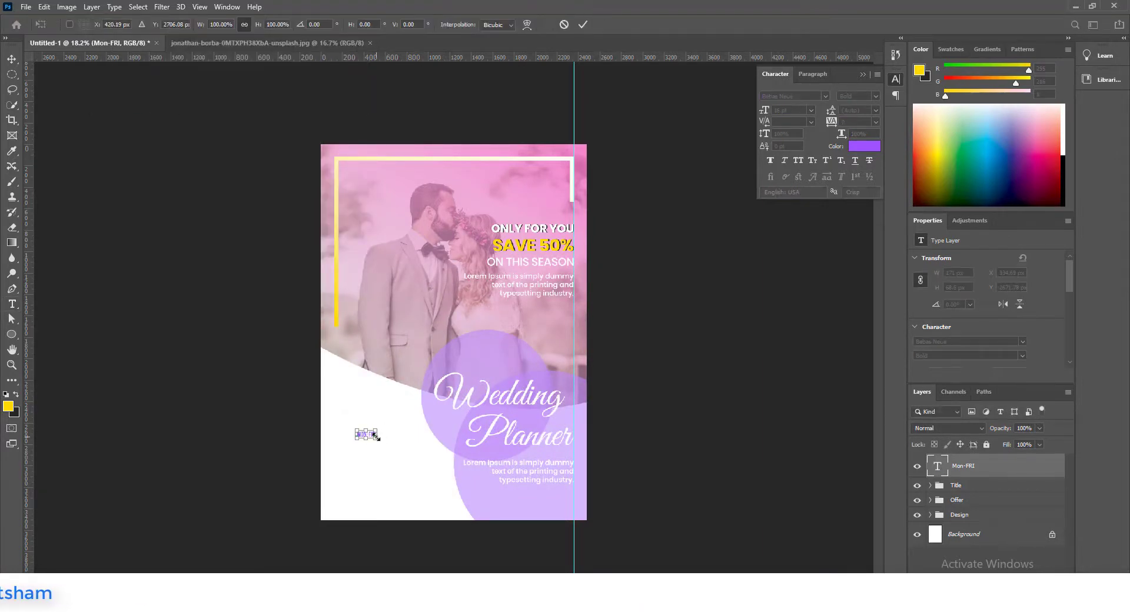
{"action": "left_click_drag", "start_coordinate": [378, 435], "coordinate": [419, 436]}
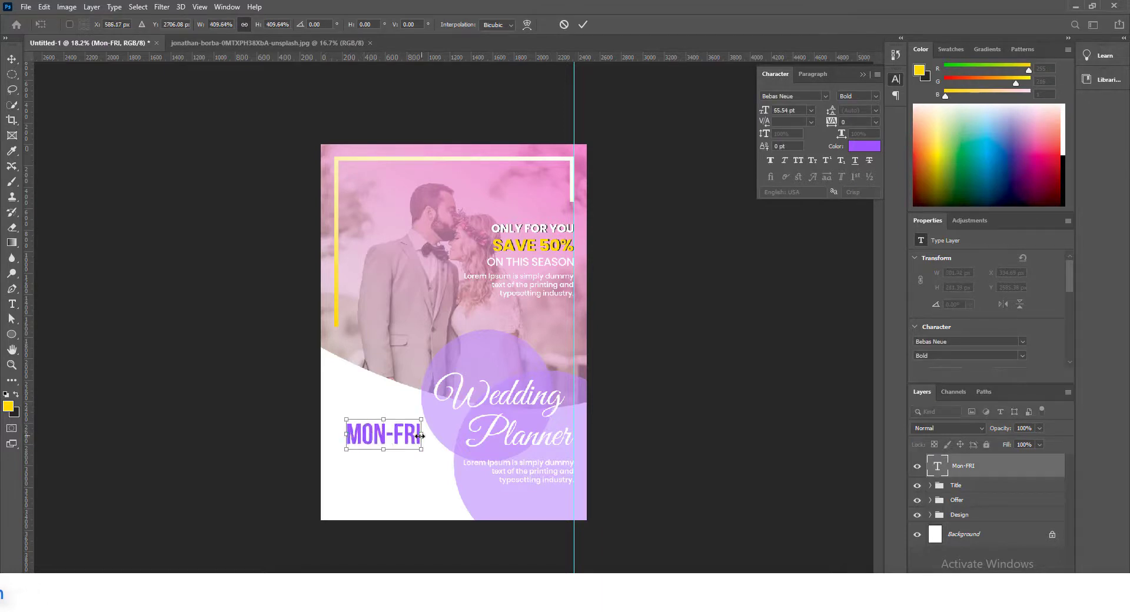
{"action": "left_click", "coordinate": [583, 24]}
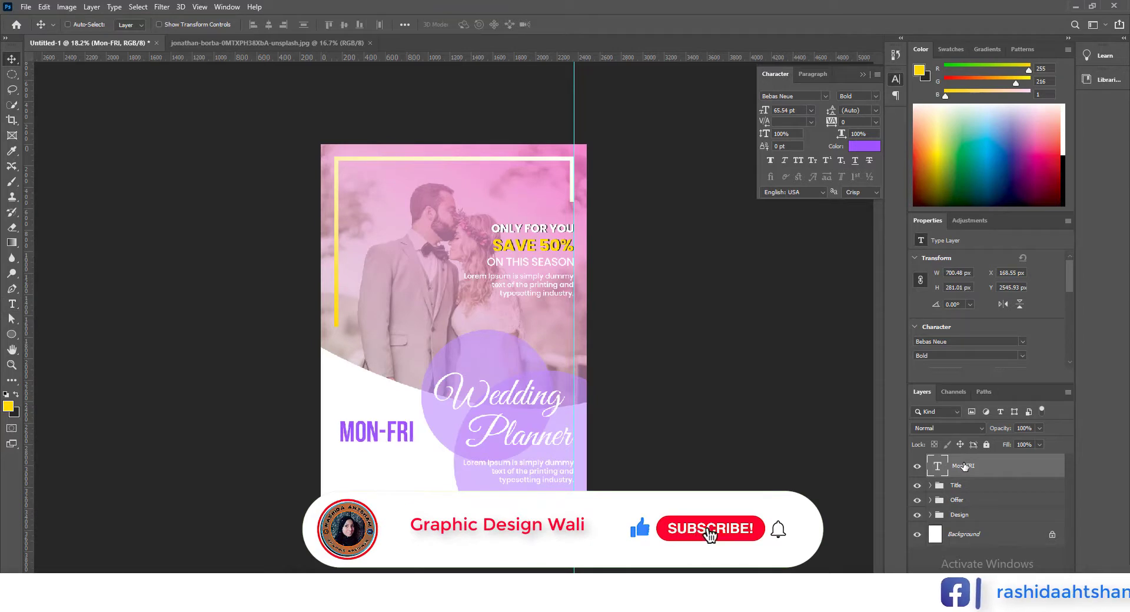
- Duplicate the MON-FRI text directly below and change the copy to 01:00PM to 10:00PM
{"action": "left_click_drag", "start_coordinate": [403, 441], "coordinate": [404, 466]}
{"action": "double_click", "coordinate": [938, 466]}
{"action": "type", "text": "01"}
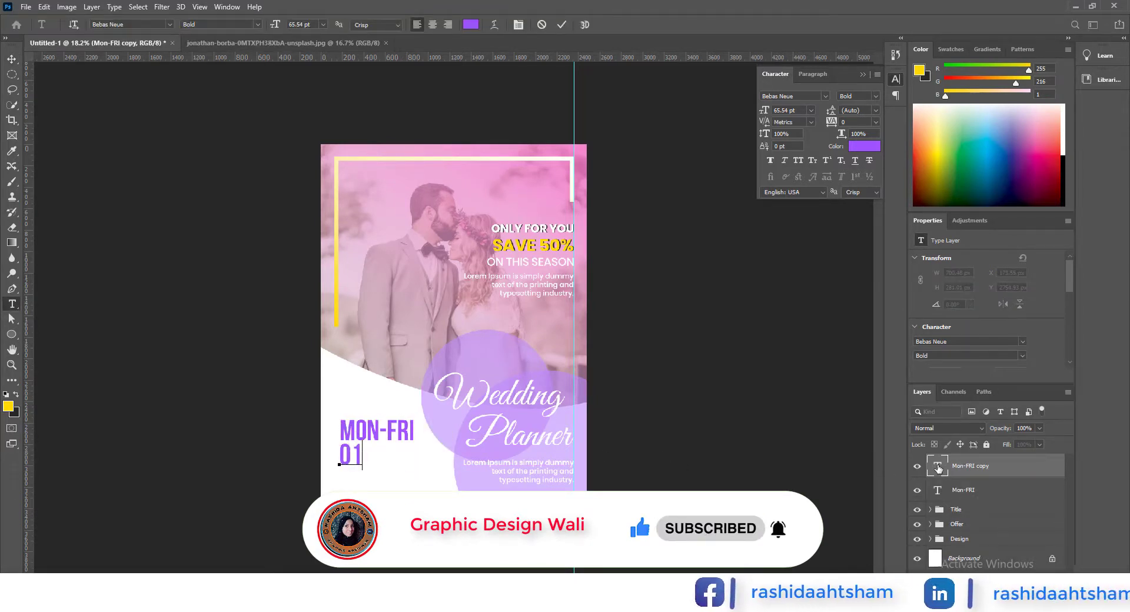
{"action": "type", "text": ":00PM "}
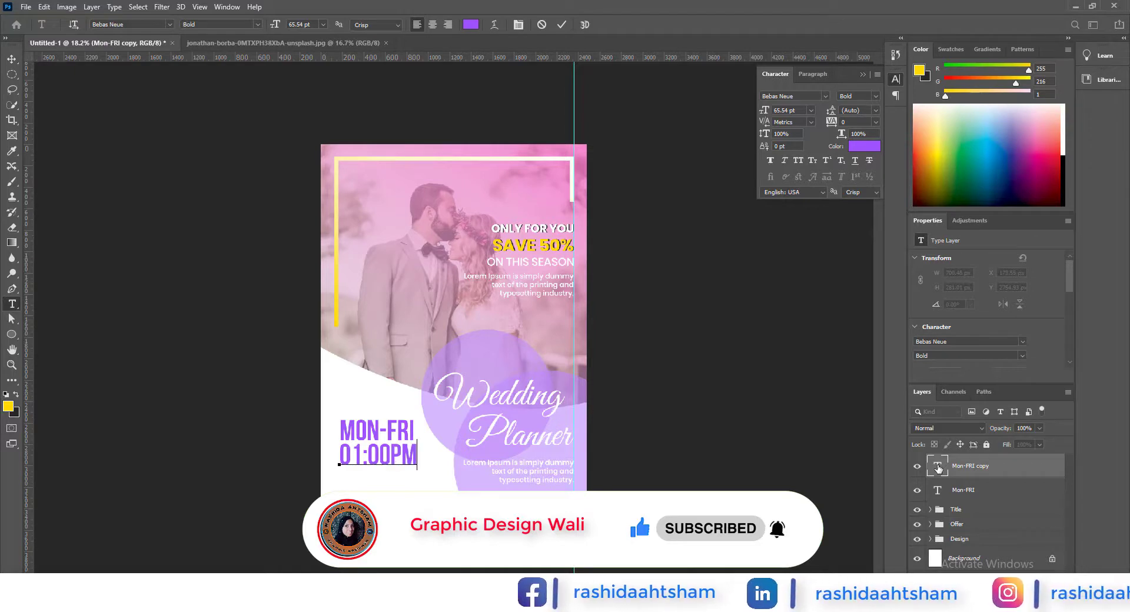
{"action": "type", "text": "TO"}
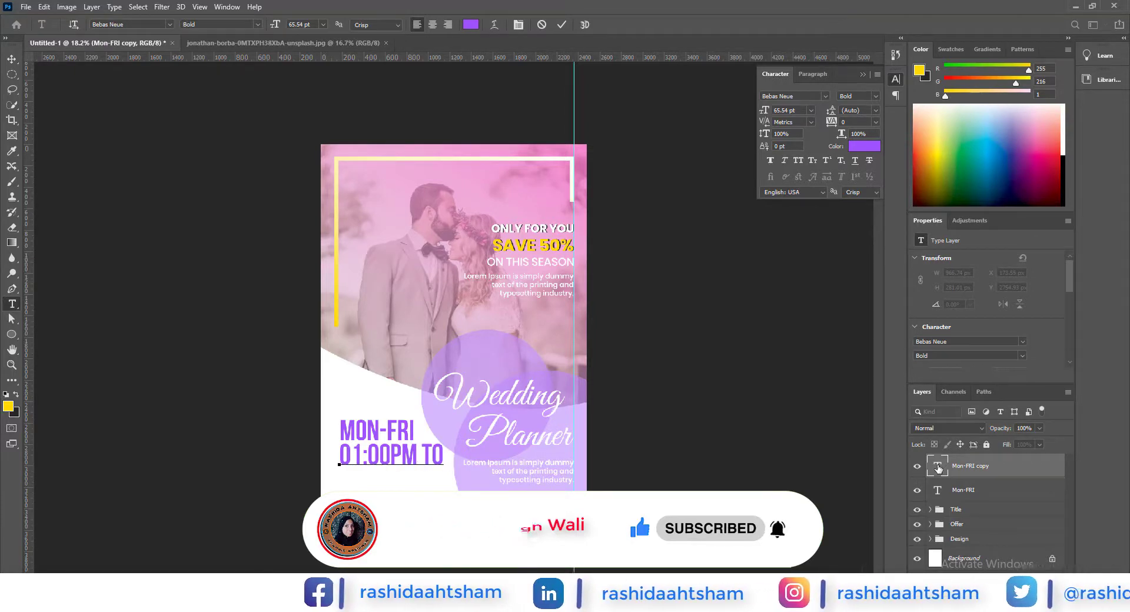
{"action": "type", "text": " 10:00PM"}
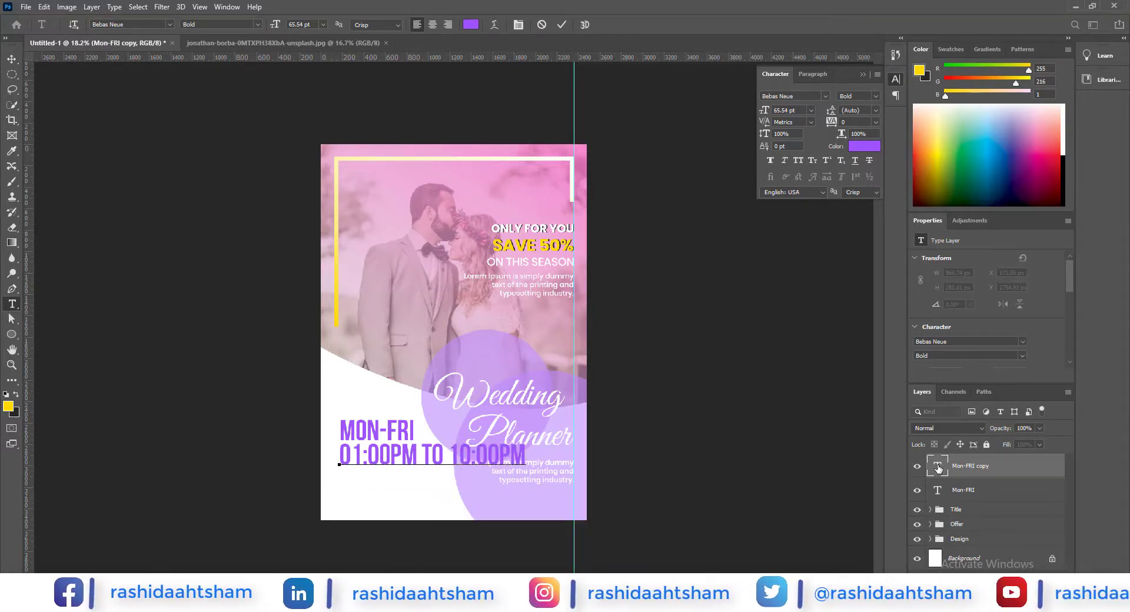
- Reduce the 01:00PM to 10:00PM text to 30 pt
{"action": "key", "text": "ctrl+a"}
{"action": "left_click", "coordinate": [322, 24]}
{"action": "left_click", "coordinate": [306, 155]}
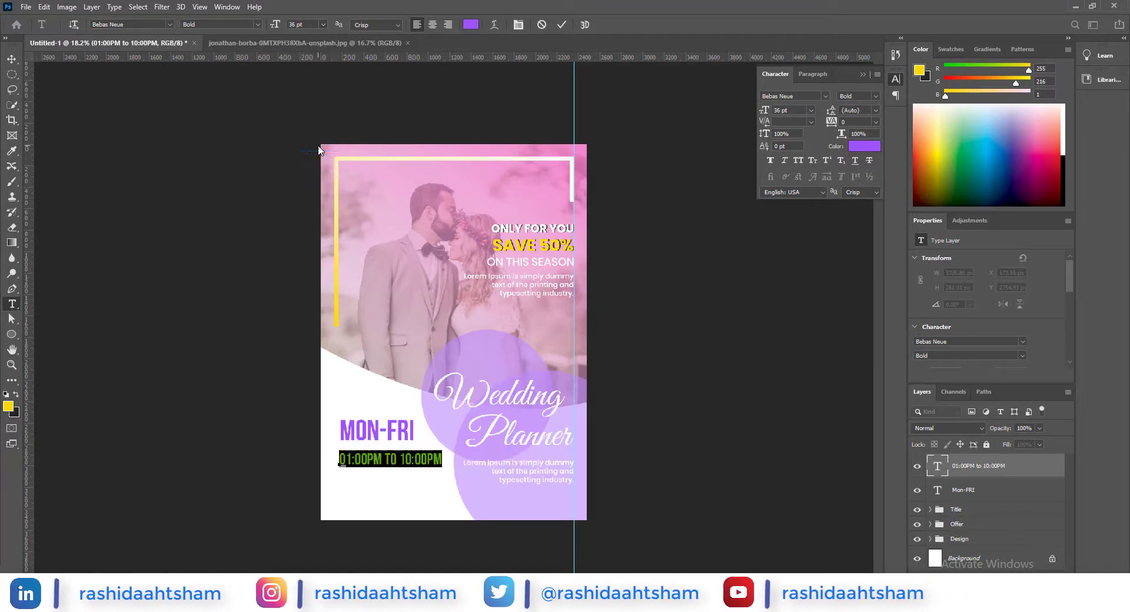
{"action": "left_click", "coordinate": [322, 26]}
{"action": "left_click", "coordinate": [322, 140]}
{"action": "left_click", "coordinate": [563, 24]}
{"action": "key", "text": "v"}
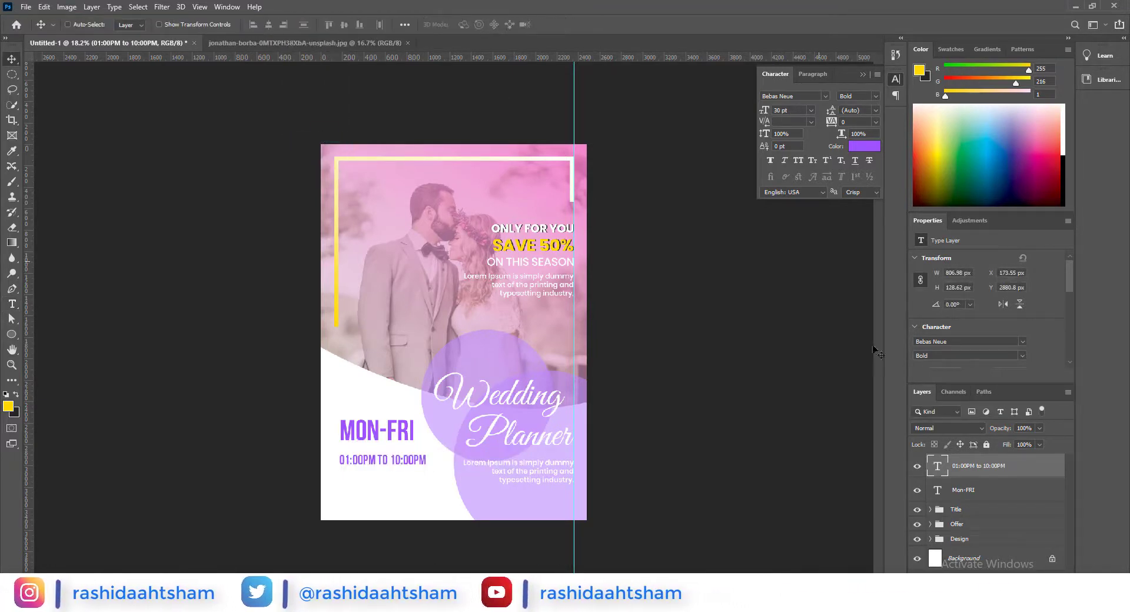
- Recolor the 01:00PM to 10:00PM text to near-black (#181818)
{"action": "double_click", "coordinate": [937, 465]}
{"action": "left_click", "coordinate": [470, 24]}
{"action": "left_click_drag", "start_coordinate": [294, 427], "coordinate": [280, 434]}
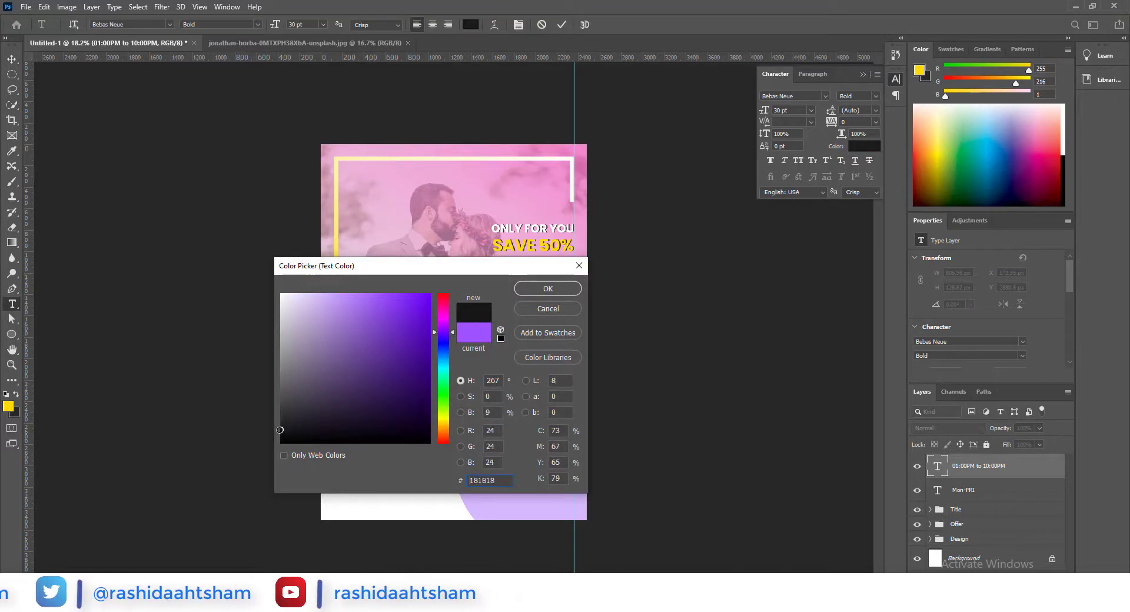
{"action": "left_click", "coordinate": [567, 292]}
- Move the hours line up directly beneath MON-FRI and enlarge MON-FRI to about 76 pt to match its width
{"action": "scroll", "coordinate": [383, 474], "scroll_direction": "up", "scroll_amount": 2}
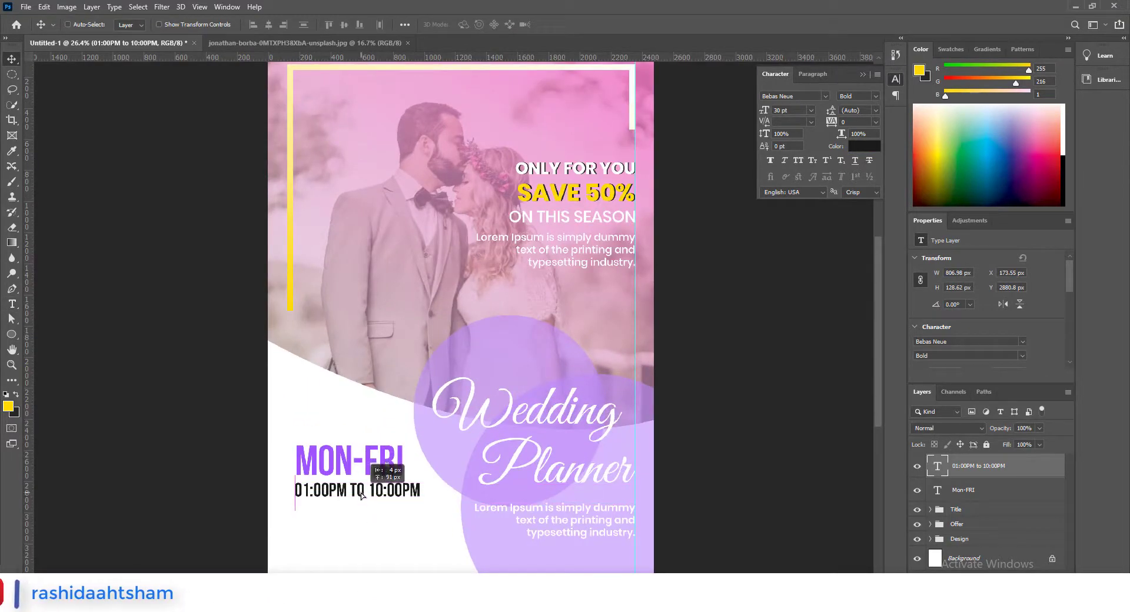
{"action": "left_click", "coordinate": [932, 494]}
{"action": "key", "text": "ctrl+t"}
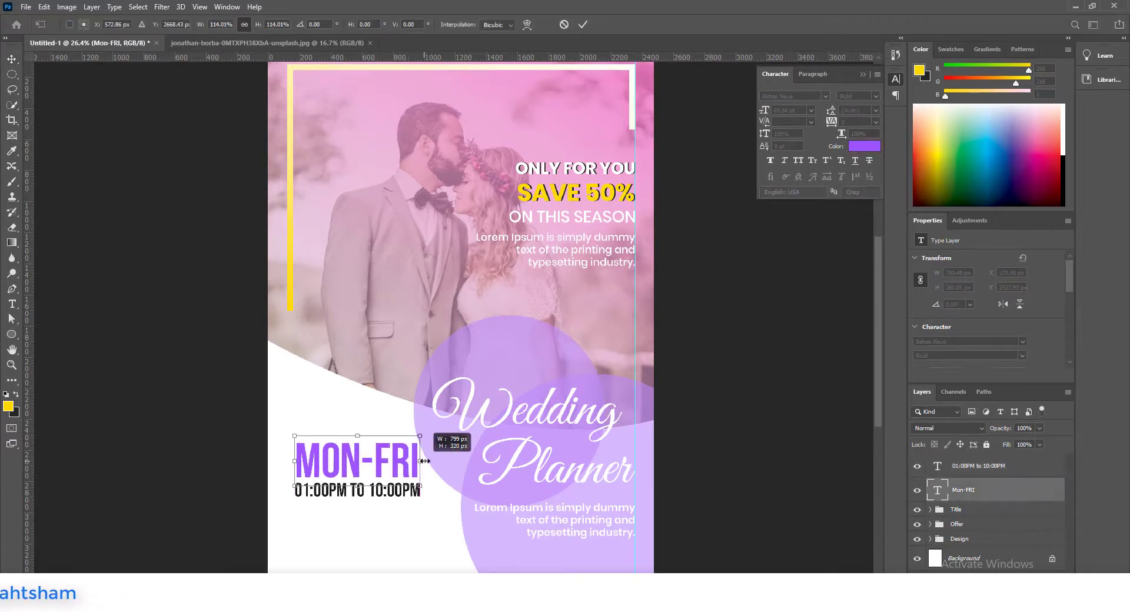
{"action": "left_click_drag", "start_coordinate": [425, 461], "coordinate": [426, 462]}
{"action": "left_click", "coordinate": [582, 24]}
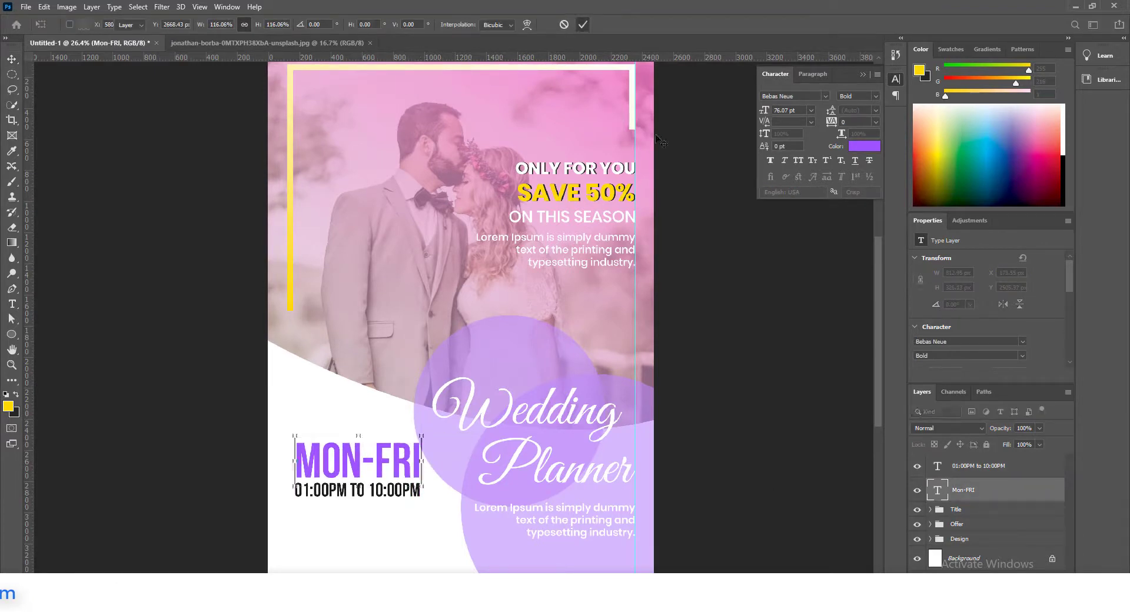
- Scale the MON-FRI and hours texts down together to about 677 px wide and place them in the lower white area
{"action": "left_click", "coordinate": [396, 490], "text": "ctrl+shift"}
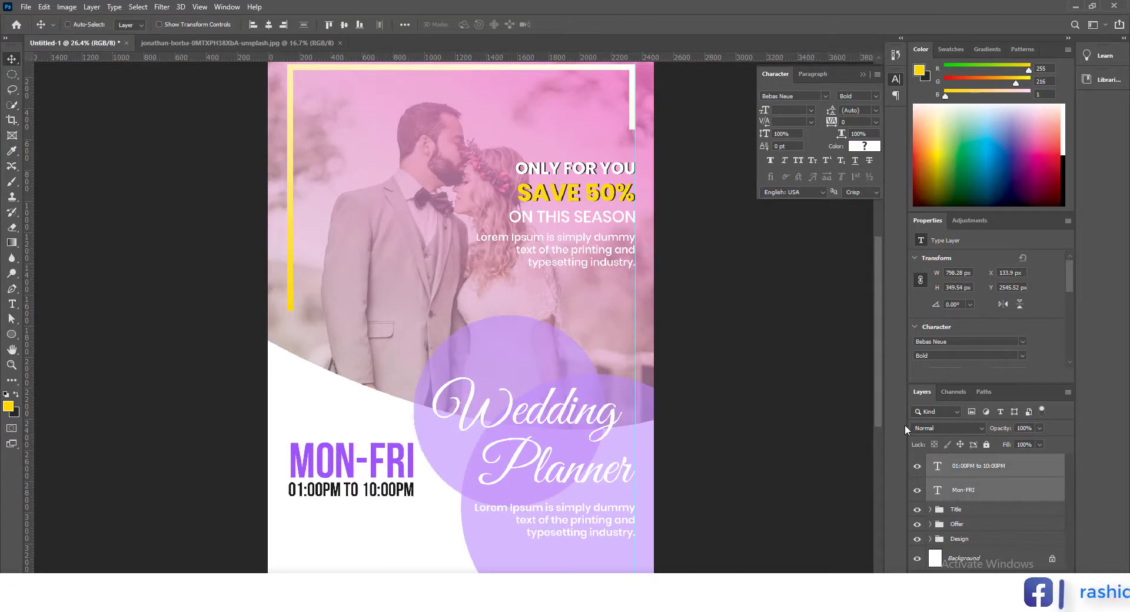
{"action": "left_click_drag", "start_coordinate": [352, 442], "coordinate": [374, 466]}
{"action": "left_click", "coordinate": [582, 24]}
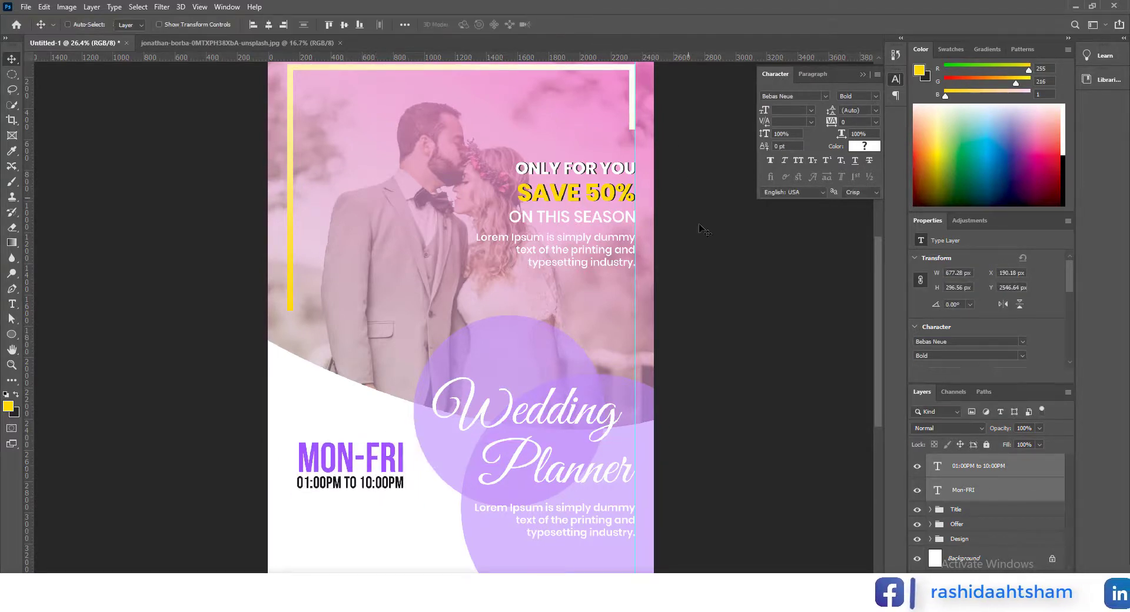
- Draw a rounded rectangle about 911 × 160 px with 10 px corners below the opening hours text
{"action": "key", "text": "ctrl+shift+alt+n"}
{"action": "left_click", "coordinate": [11, 334]}
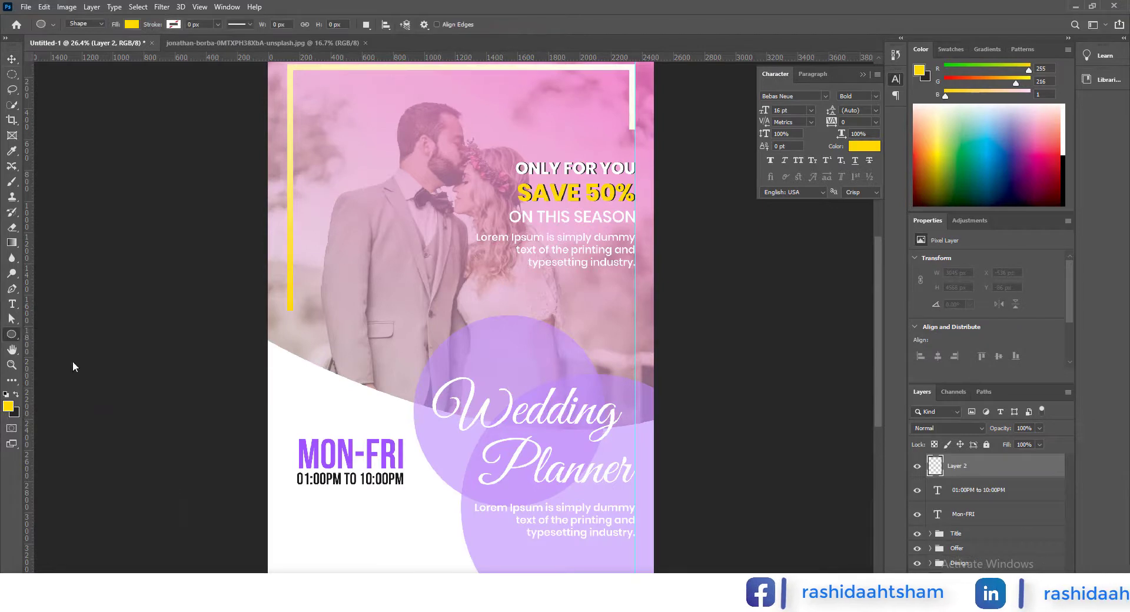
{"action": "left_click_drag", "start_coordinate": [297, 495], "coordinate": [439, 520]}
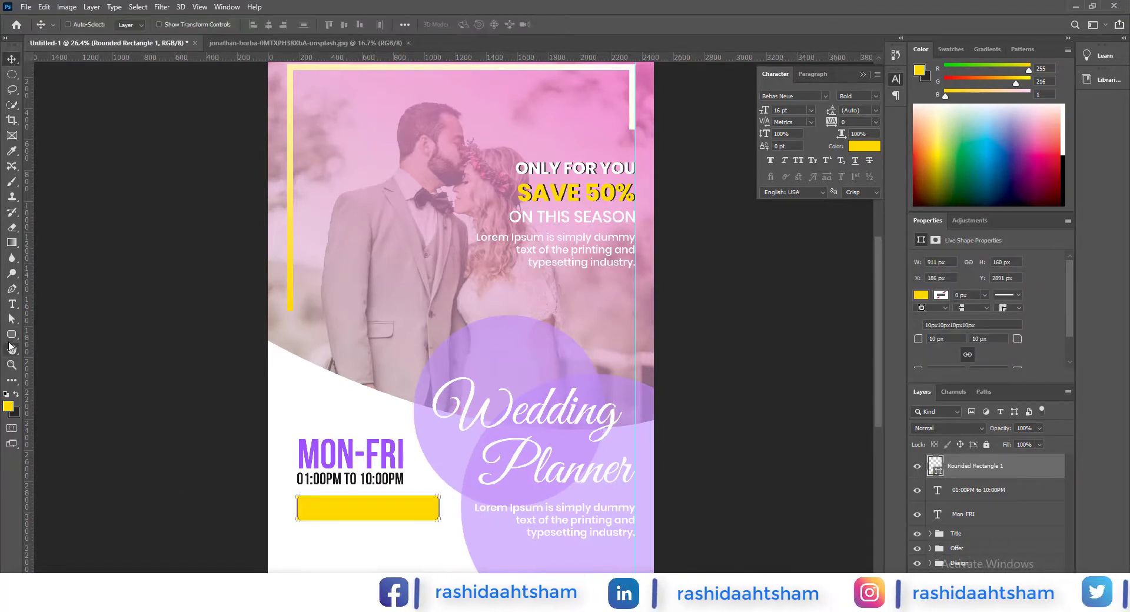
- Remove the rounded rectangle's fill and give it a 10 px purple stroke
{"action": "left_click", "coordinate": [132, 24]}
{"action": "left_click", "coordinate": [64, 48]}
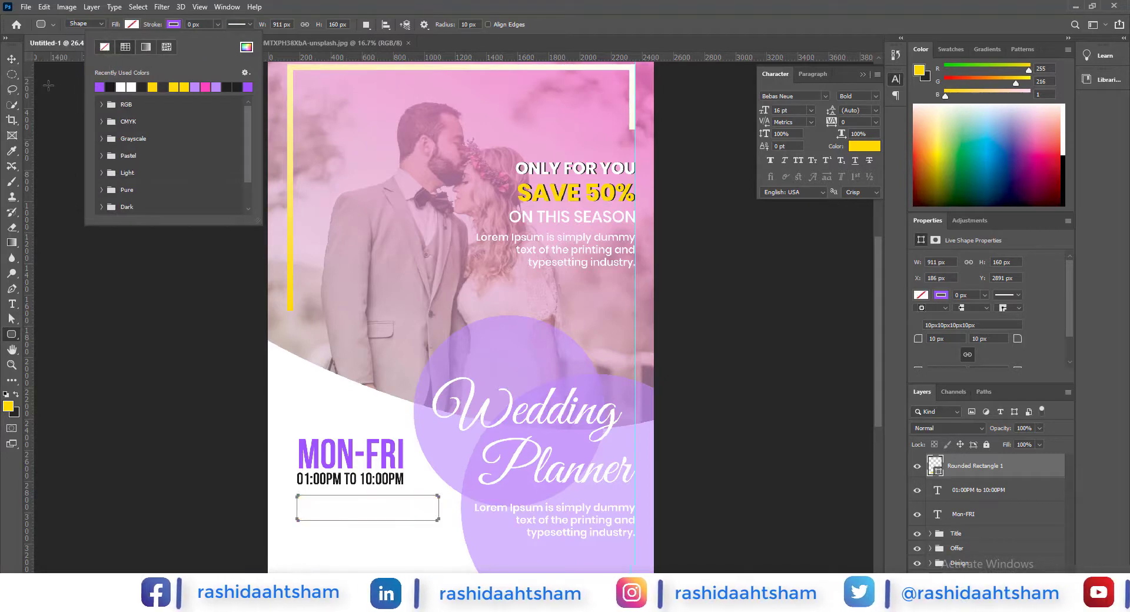
{"action": "key", "text": "v"}
{"action": "left_click", "coordinate": [12, 334]}
{"action": "left_click_drag", "start_coordinate": [193, 25], "coordinate": [180, 30]}
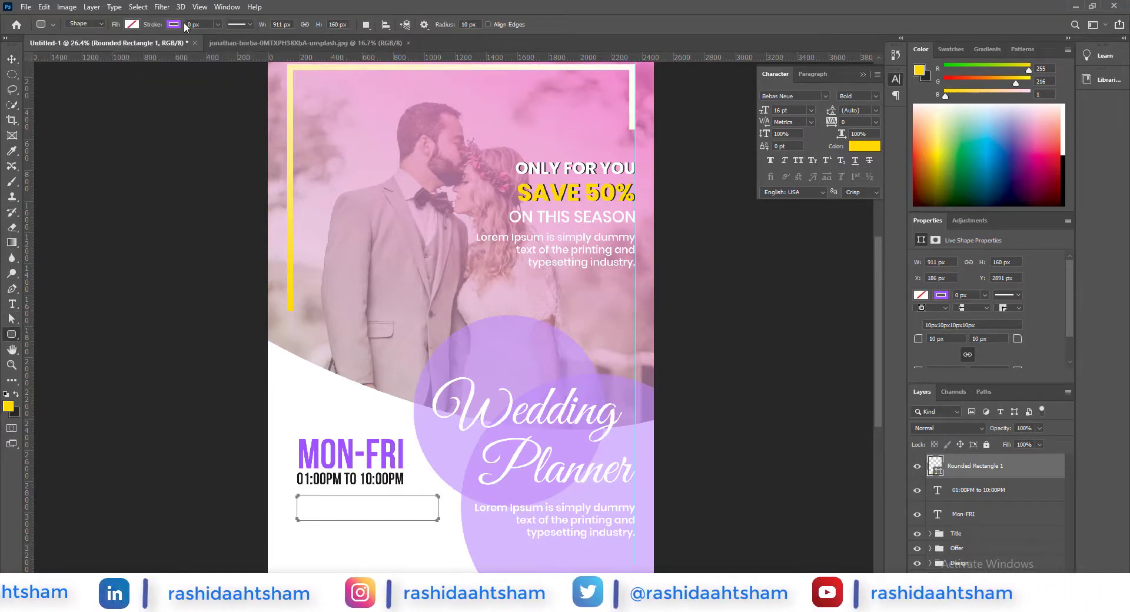
{"action": "type", "text": "10"}
{"action": "key", "text": "Return"}
{"action": "key", "text": "v"}
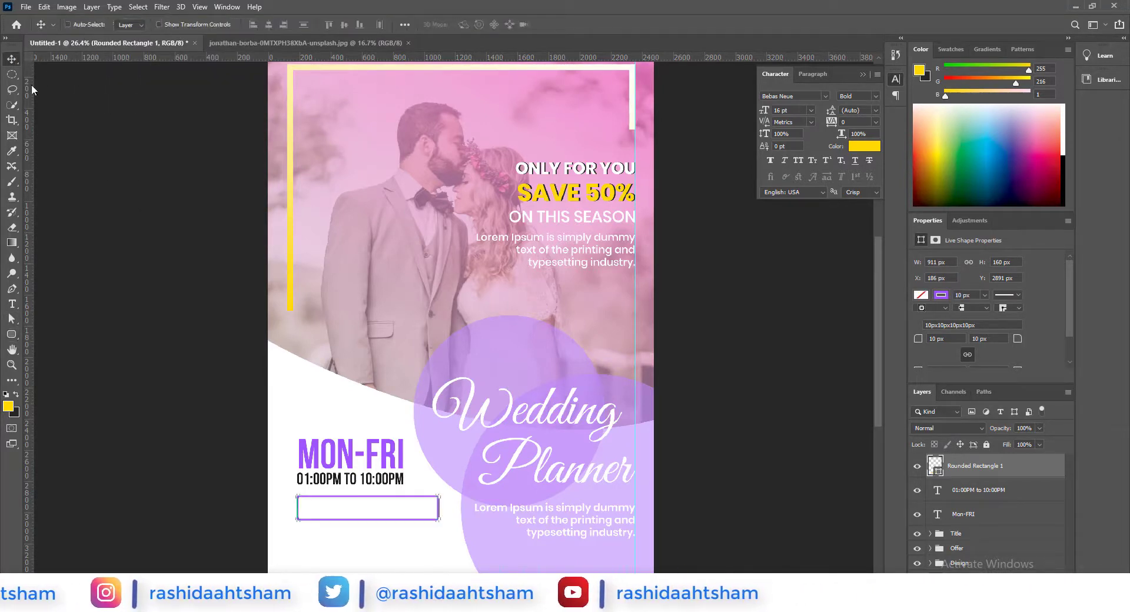
- Reposition the outlined box and align it with the MON-FRI and hours texts on their horizontal centers
{"action": "scroll", "coordinate": [341, 541], "scroll_direction": "up", "scroll_amount": 2}
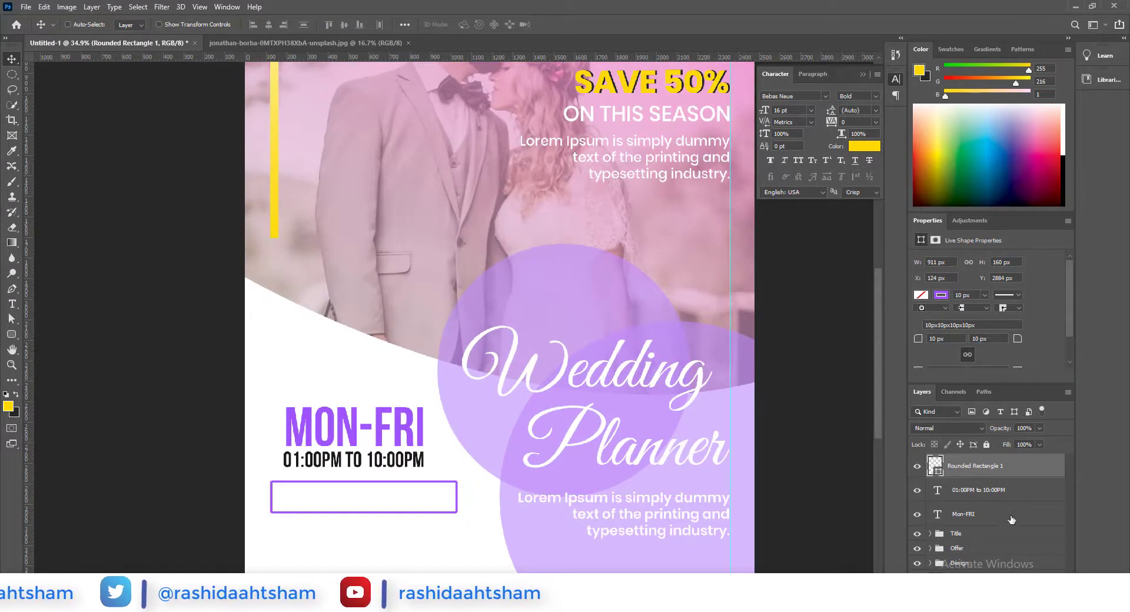
{"action": "left_click", "coordinate": [963, 514], "text": "shift"}
{"action": "left_click", "coordinate": [268, 25]}
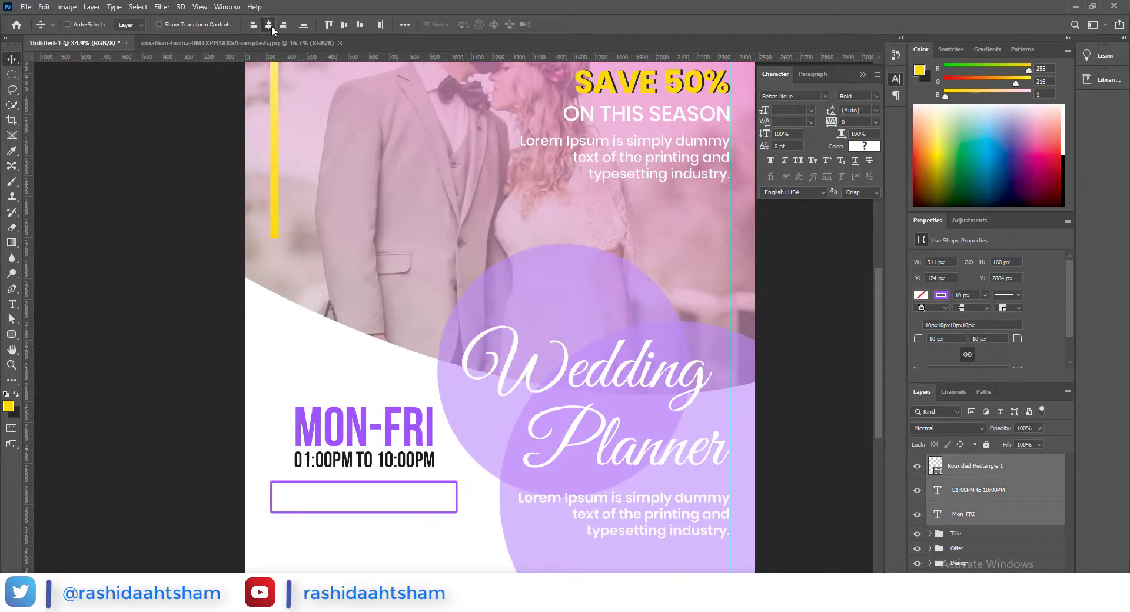
- Add a 16 pt purple text reading Call Us: inside the outlined box, set in Poppins SemiBold
{"action": "left_click", "coordinate": [989, 462]}
{"action": "key", "text": "ctrl+shift+alt+n"}
{"action": "left_click", "coordinate": [11, 304]}
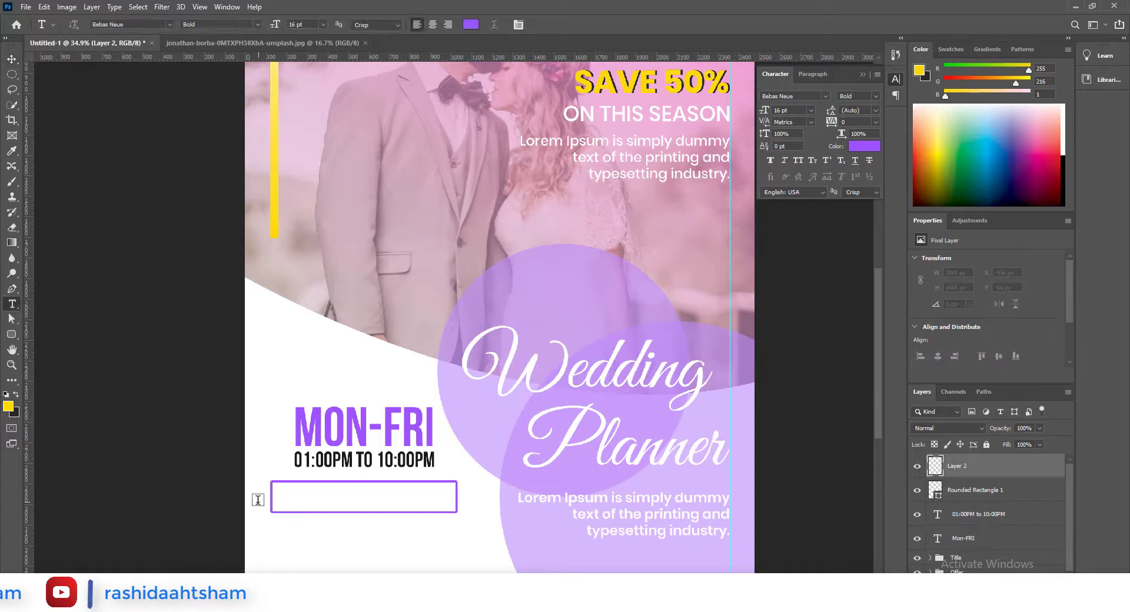
{"action": "left_click", "coordinate": [295, 501]}
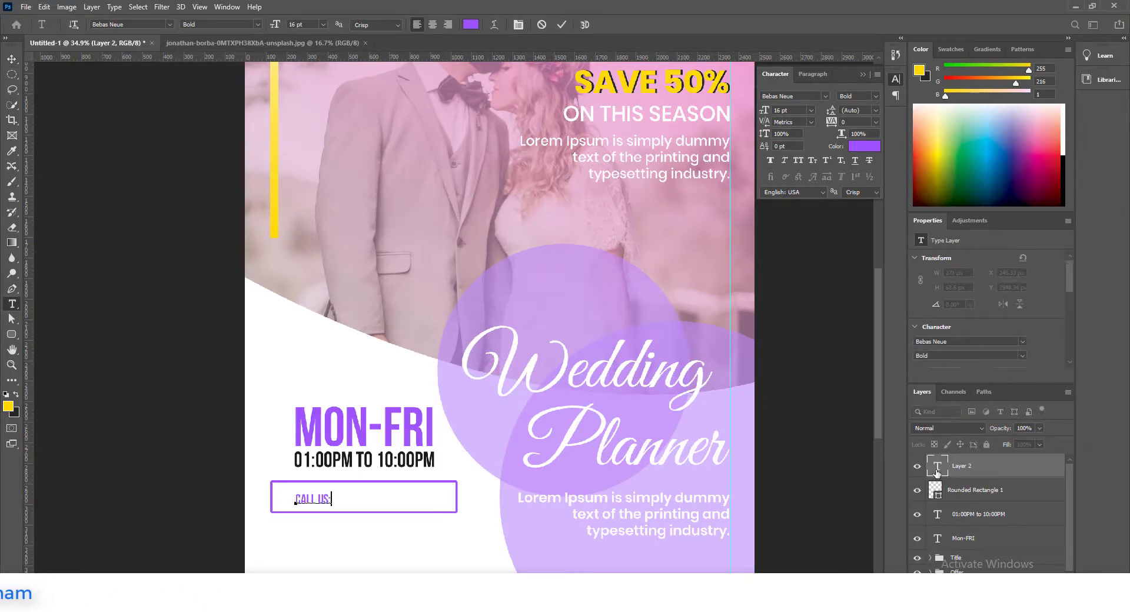
{"action": "type", "text": "po"}
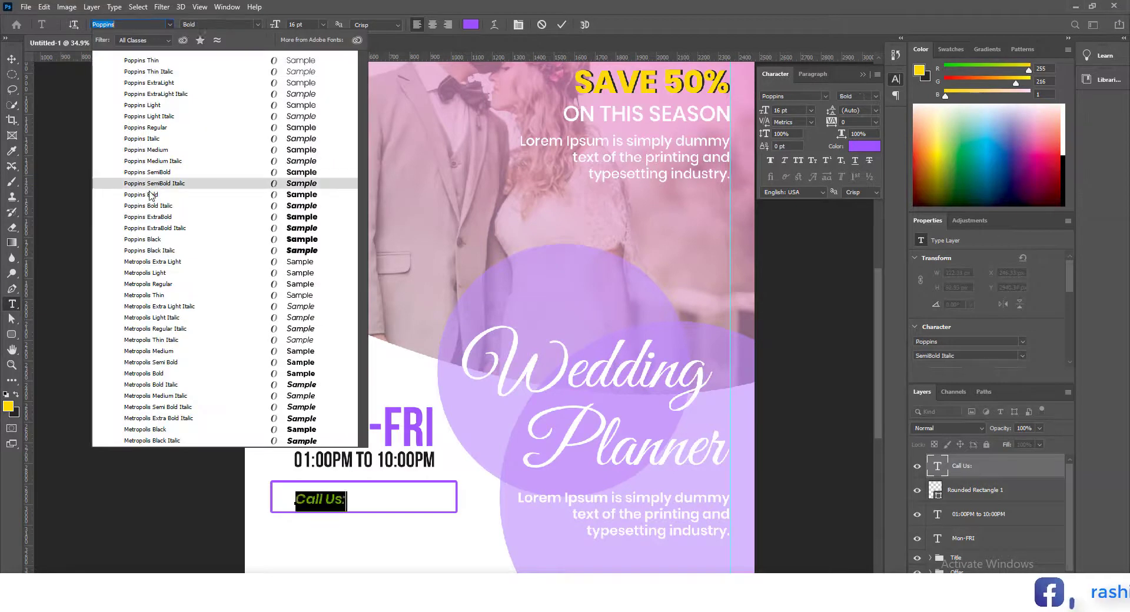
{"action": "left_click", "coordinate": [157, 172]}
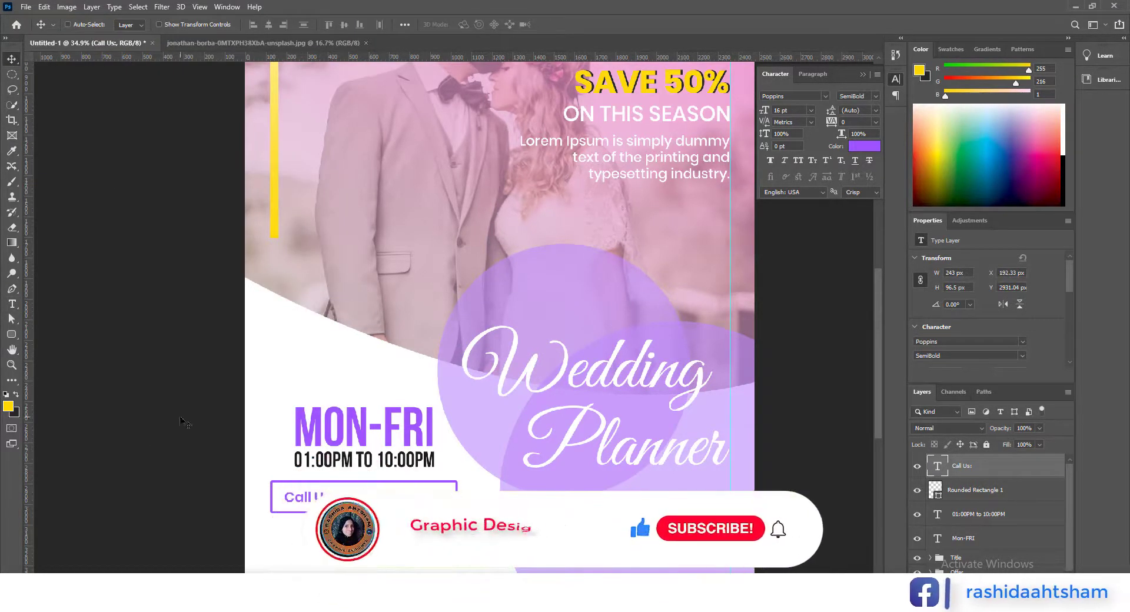
- Add the phone number as a separate 16 pt text beside Call Us: and shift both texts together inside the box
{"action": "left_click", "coordinate": [11, 304]}
{"action": "left_click", "coordinate": [352, 492]}
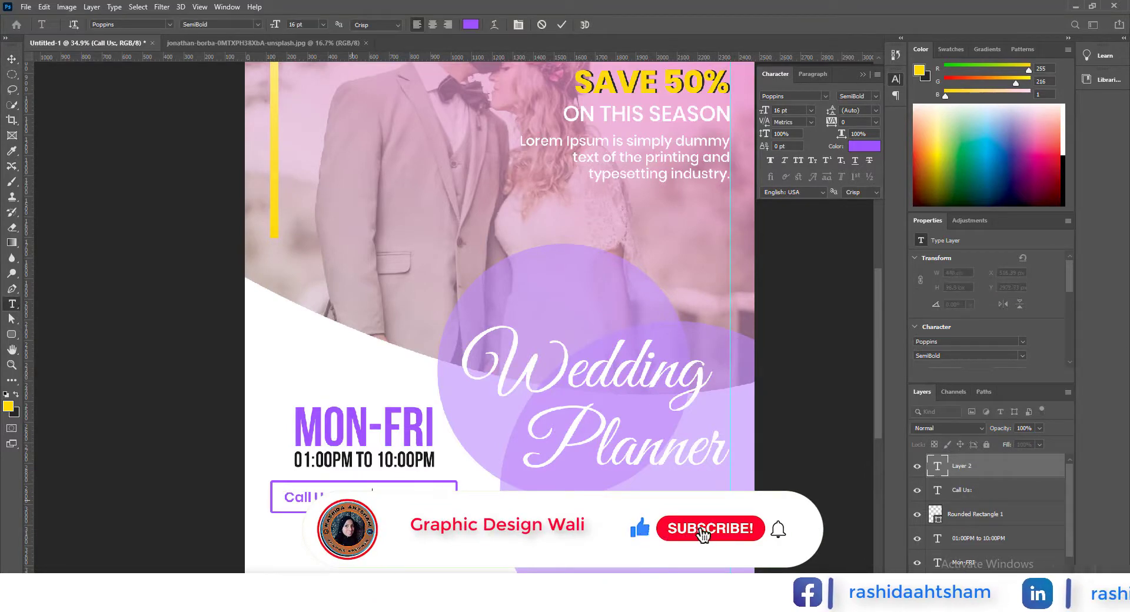
{"action": "left_click", "coordinate": [12, 58]}
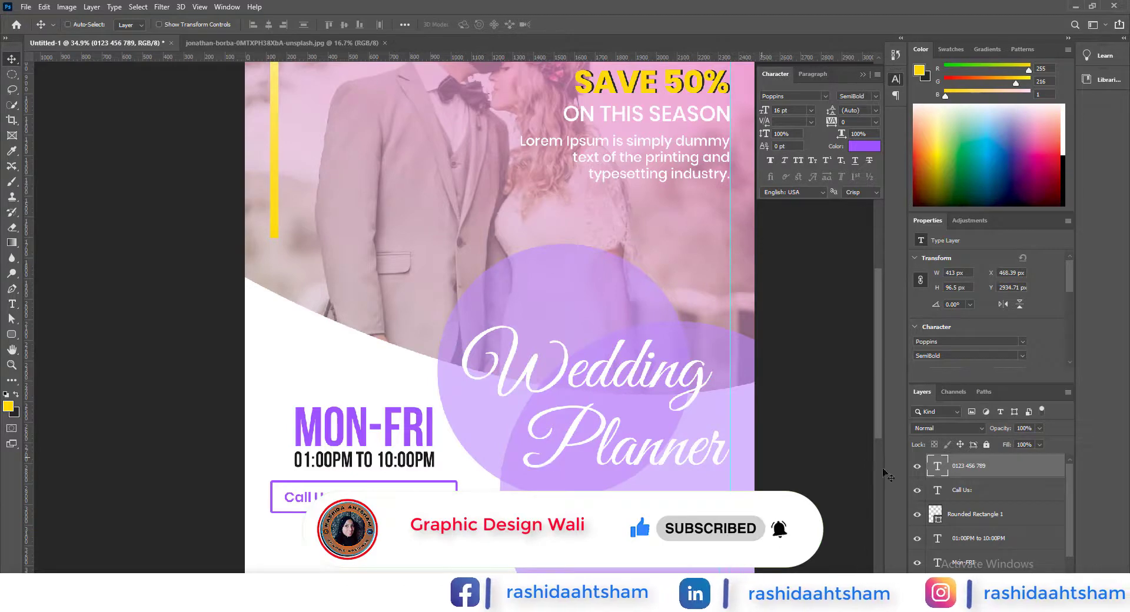
{"action": "left_click", "coordinate": [966, 491], "text": "ctrl"}
{"action": "left_click_drag", "start_coordinate": [392, 500], "coordinate": [396, 499]}
- Scale the outlined box down to about 92% so it fits closely around the Call Us: line
{"action": "left_click", "coordinate": [968, 513]}
{"action": "key", "text": "ctrl+t"}
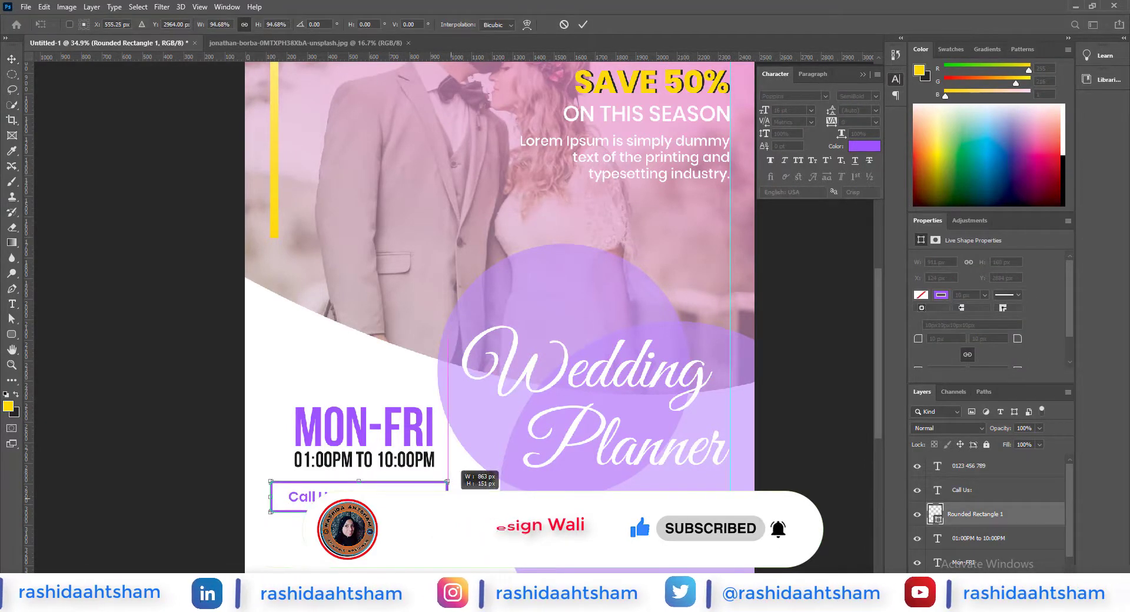
{"action": "left_click_drag", "start_coordinate": [270, 497], "coordinate": [277, 500]}
{"action": "key", "text": "Return"}
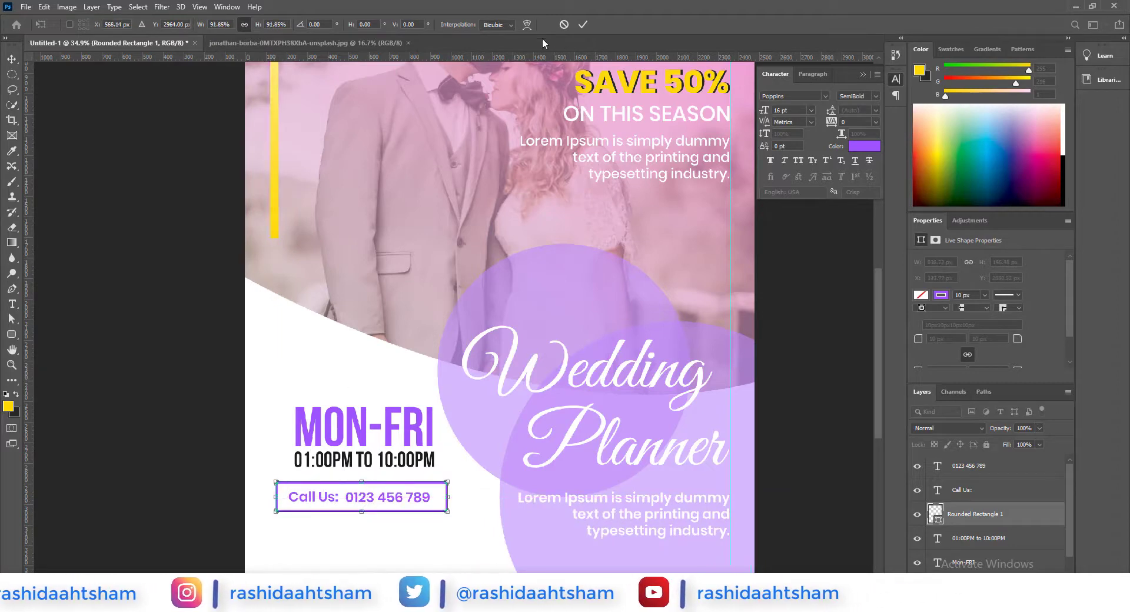
- Nudge the outlined box and its two texts up, closer to the hours line
{"action": "left_click", "coordinate": [989, 465], "text": "shift"}
{"action": "key", "text": "Up"}
{"action": "key", "text": "Up"}
{"action": "key", "text": "Up"}
{"action": "key", "text": "Up"}
{"action": "key", "text": "Up"}
{"action": "key", "text": "Up"}
{"action": "key", "text": "Up"}
{"action": "key", "text": "Up"}
{"action": "key", "text": "Up"}
{"action": "key", "text": "Up"}
{"action": "key", "text": "Up"}
{"action": "key", "text": "Up"}
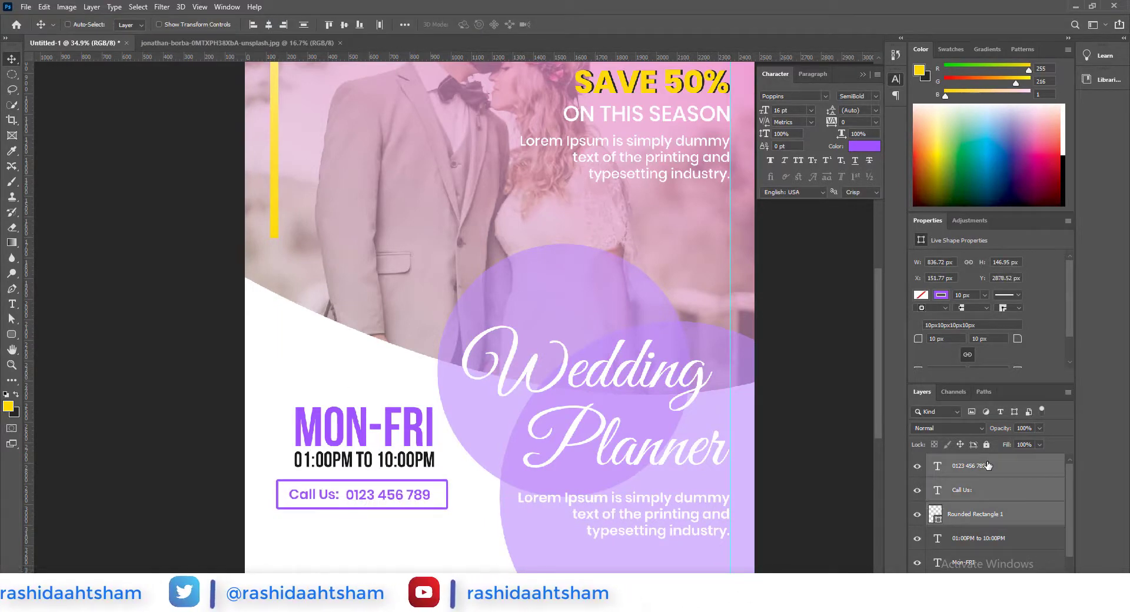
- Group the Call Us: and phone number texts and center the group with the box and opening hours texts
{"action": "left_click", "coordinate": [983, 563], "text": "shift"}
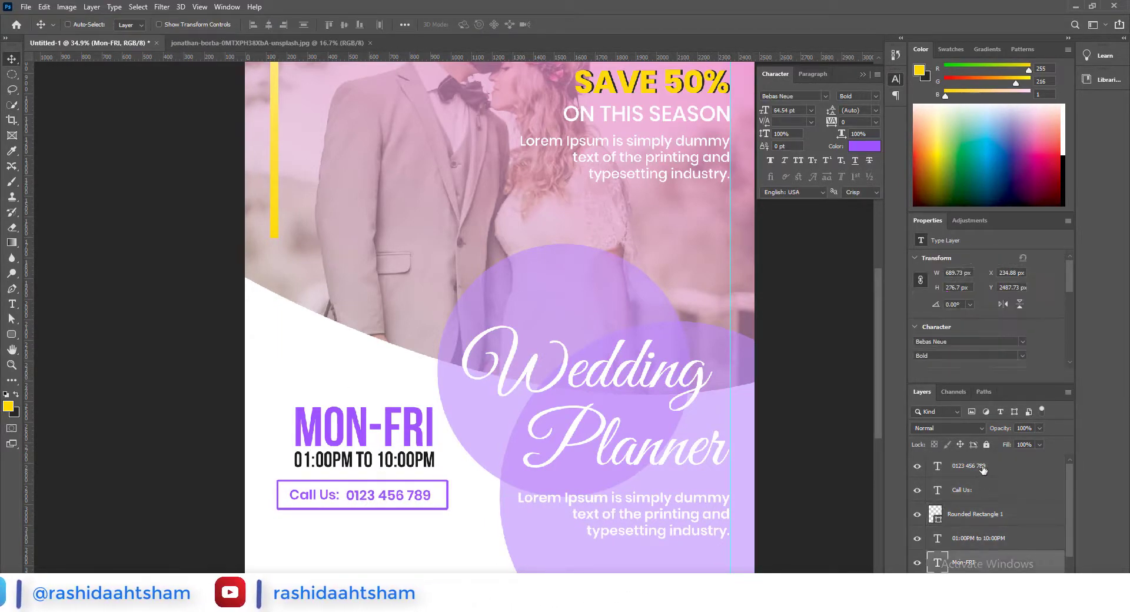
{"action": "left_click", "coordinate": [992, 497]}
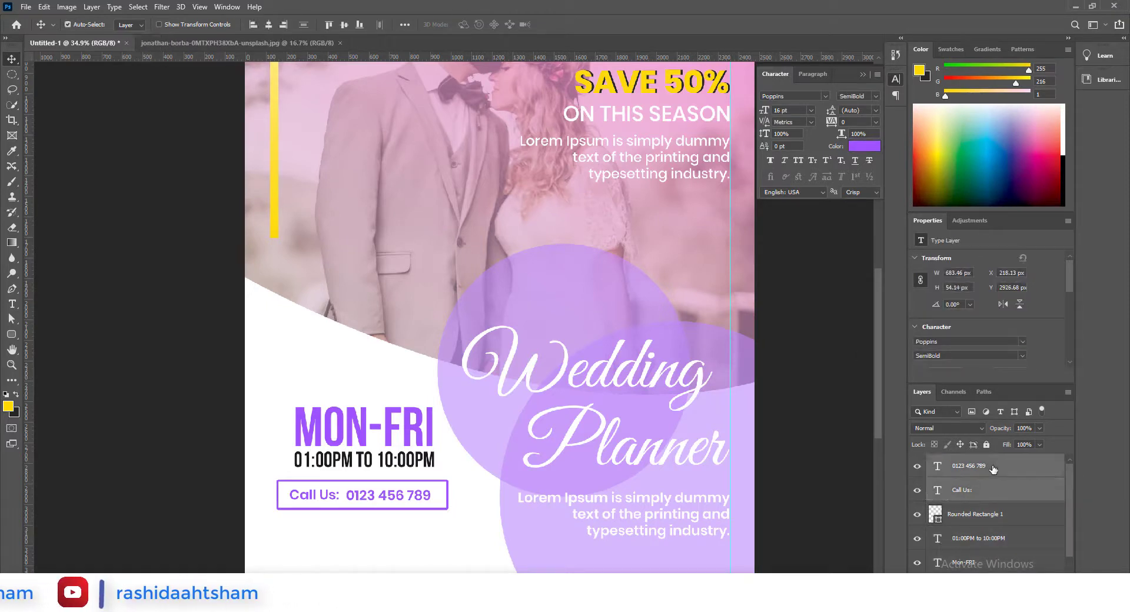
{"action": "key", "text": "ctrl+g"}
{"action": "left_click", "coordinate": [982, 534], "text": "shift"}
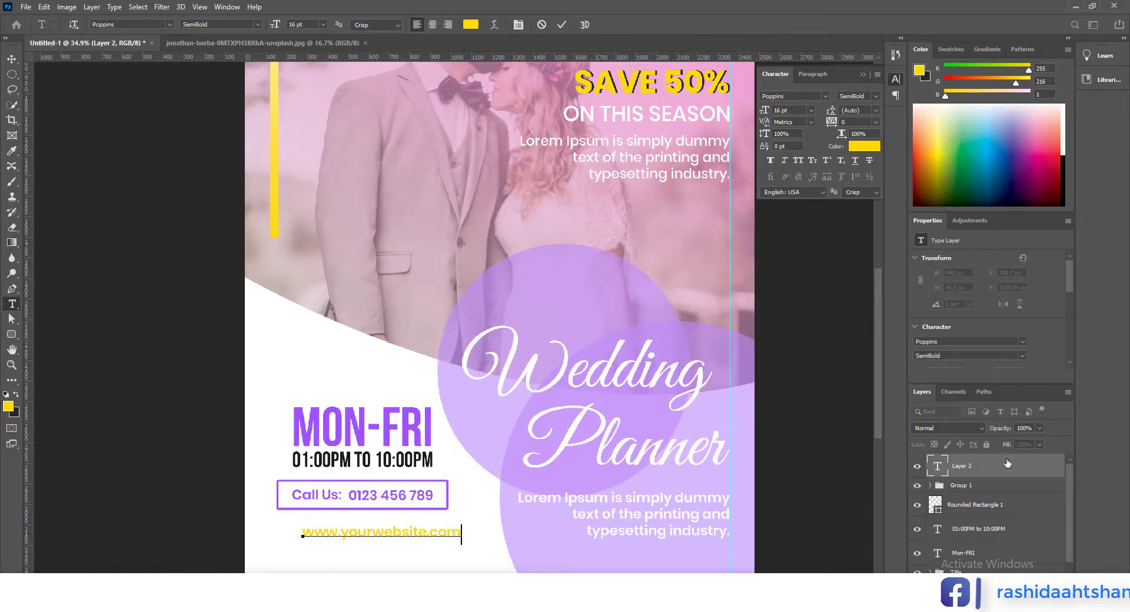
{"action": "left_click", "coordinate": [470, 25]}
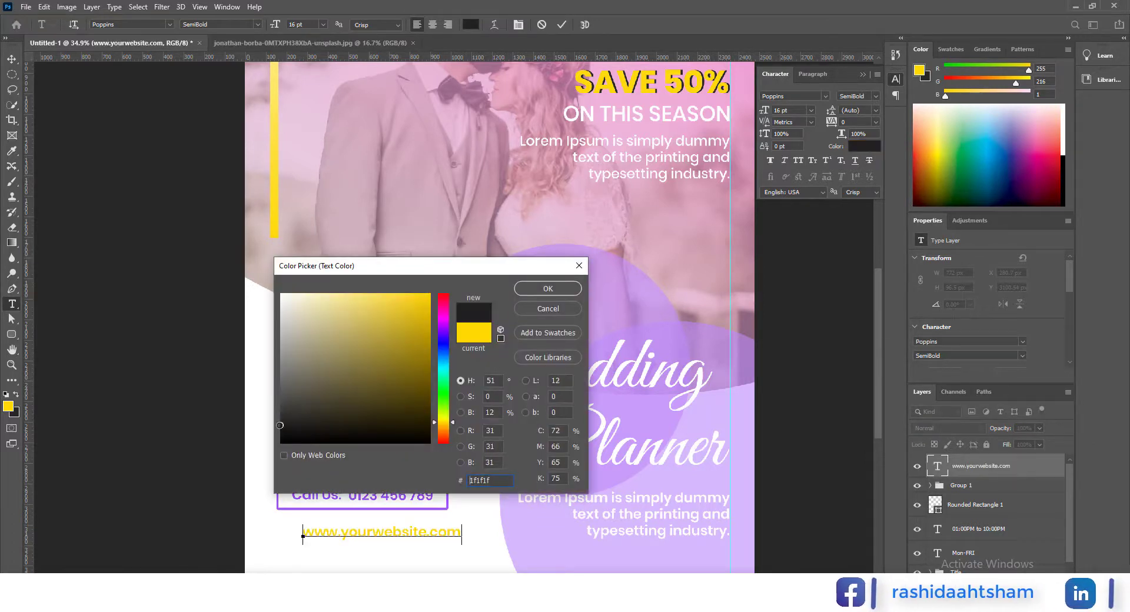
{"action": "left_click", "coordinate": [547, 289]}
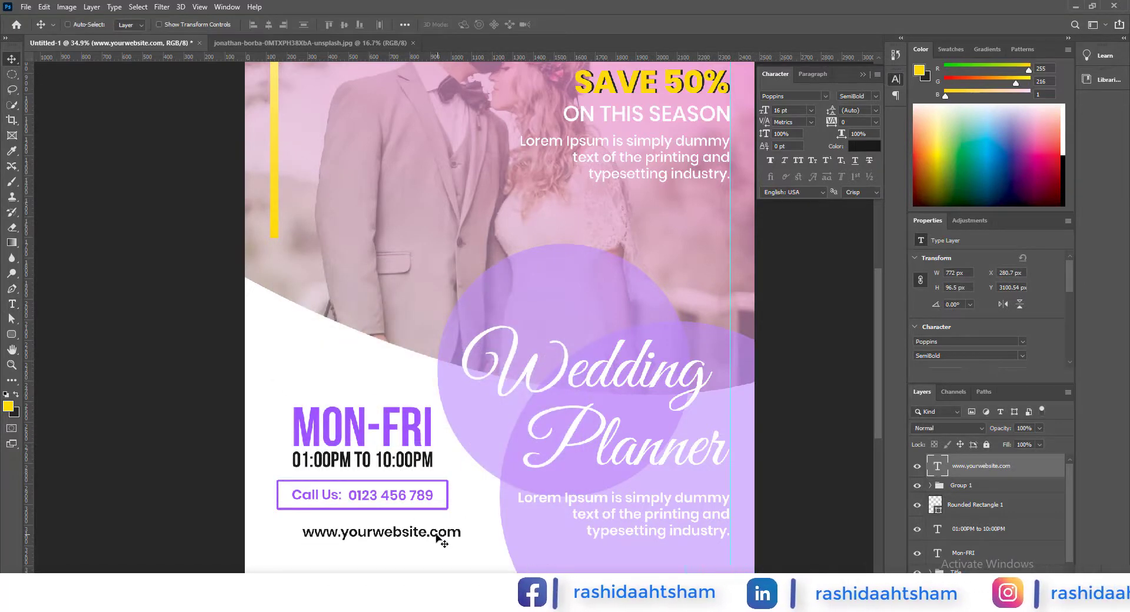
{"action": "left_click_drag", "start_coordinate": [440, 535], "coordinate": [421, 533]}
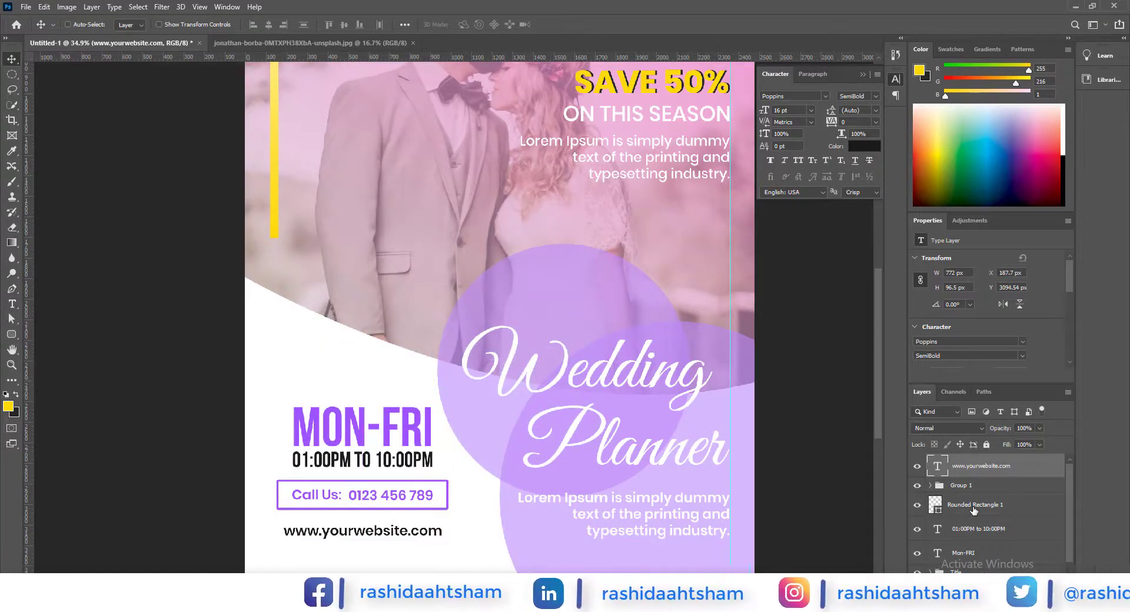
- Nudge the website text up about 6 px toward the outlined phone box
{"action": "left_click", "coordinate": [978, 553], "text": "shift"}
{"action": "key", "text": "ctrl+0"}
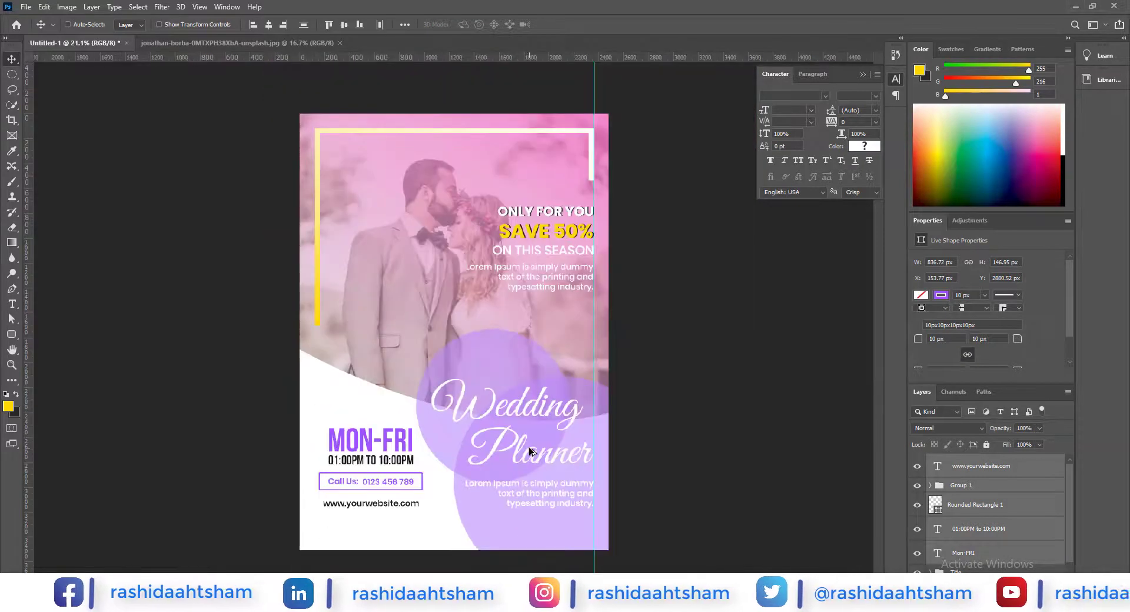
{"action": "left_click", "coordinate": [1003, 466]}
{"action": "key", "text": "Down"}
{"action": "key", "text": "Down"}
{"action": "key", "text": "Down"}
{"action": "key", "text": "Down"}
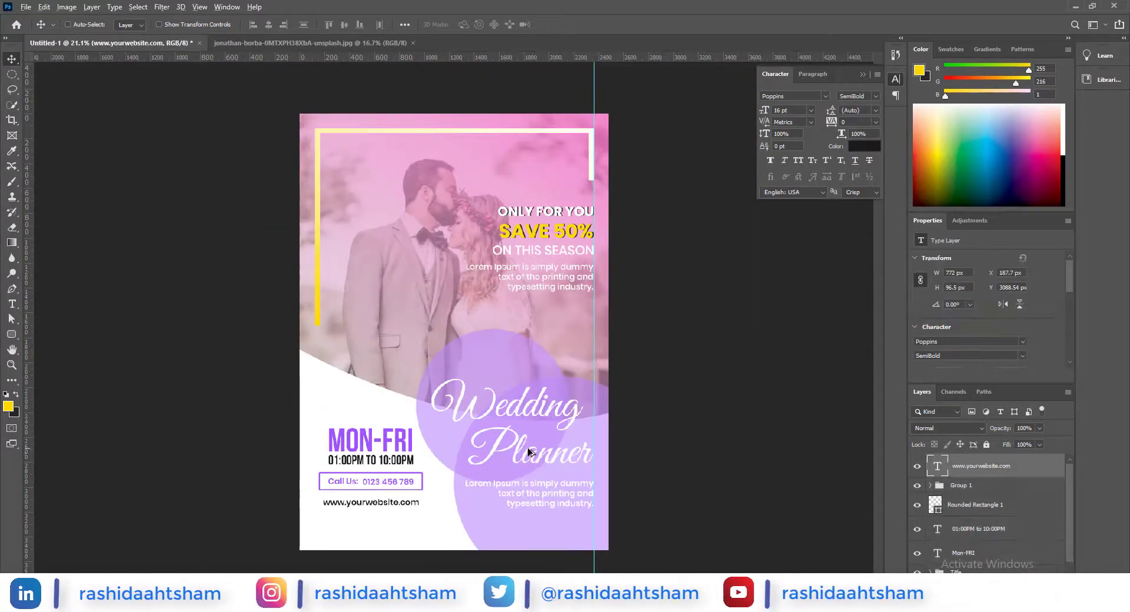
- Scale both purple circles down together to about 83% and reposition them in the poster's lower-right corner
{"action": "scroll", "coordinate": [529, 454], "scroll_direction": "down", "scroll_amount": 1}
{"action": "scroll", "coordinate": [968, 524], "scroll_direction": "down", "scroll_amount": 2}
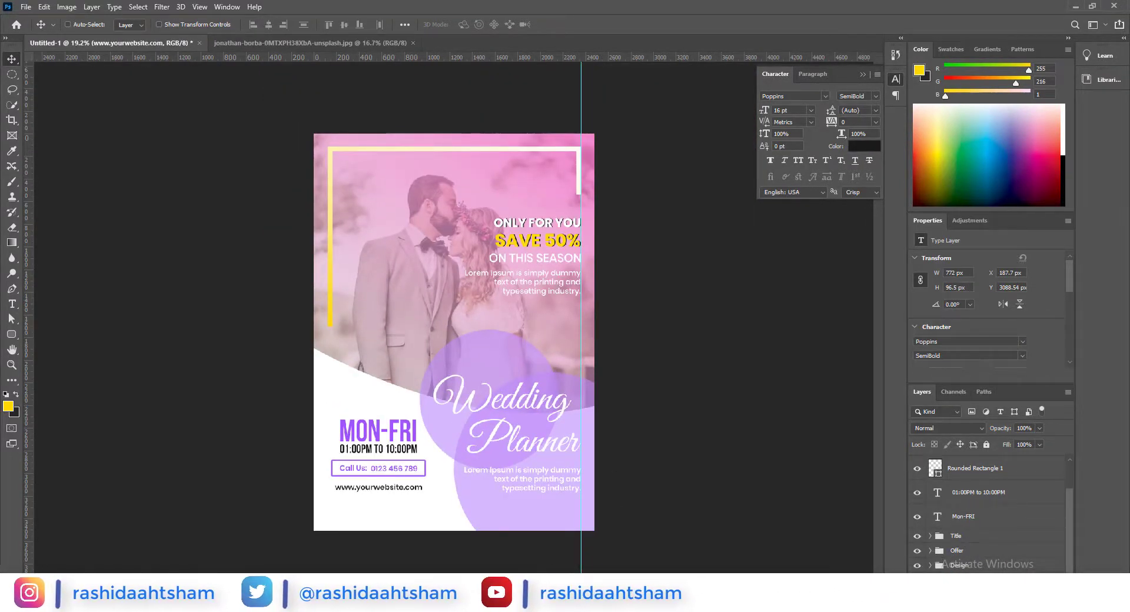
{"action": "scroll", "coordinate": [977, 529], "scroll_direction": "down", "scroll_amount": 3}
{"action": "left_click", "coordinate": [987, 511]}
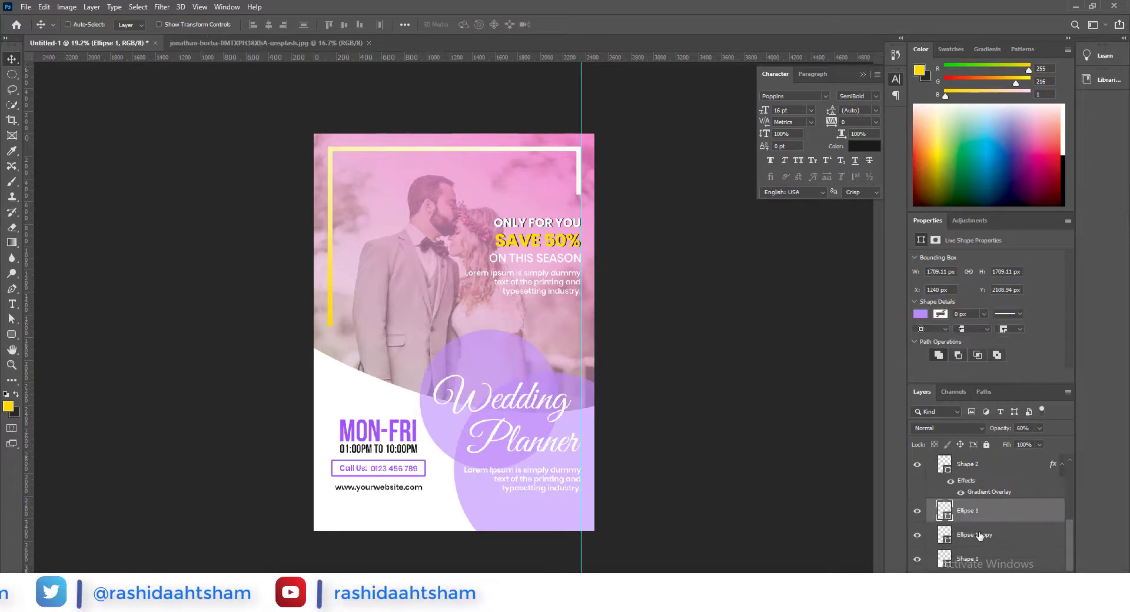
{"action": "left_click", "coordinate": [987, 534], "text": "shift"}
{"action": "key", "text": "ctrl+t"}
{"action": "left_click_drag", "start_coordinate": [421, 453], "coordinate": [463, 469]}
{"action": "left_click_drag", "start_coordinate": [567, 515], "coordinate": [553, 520]}
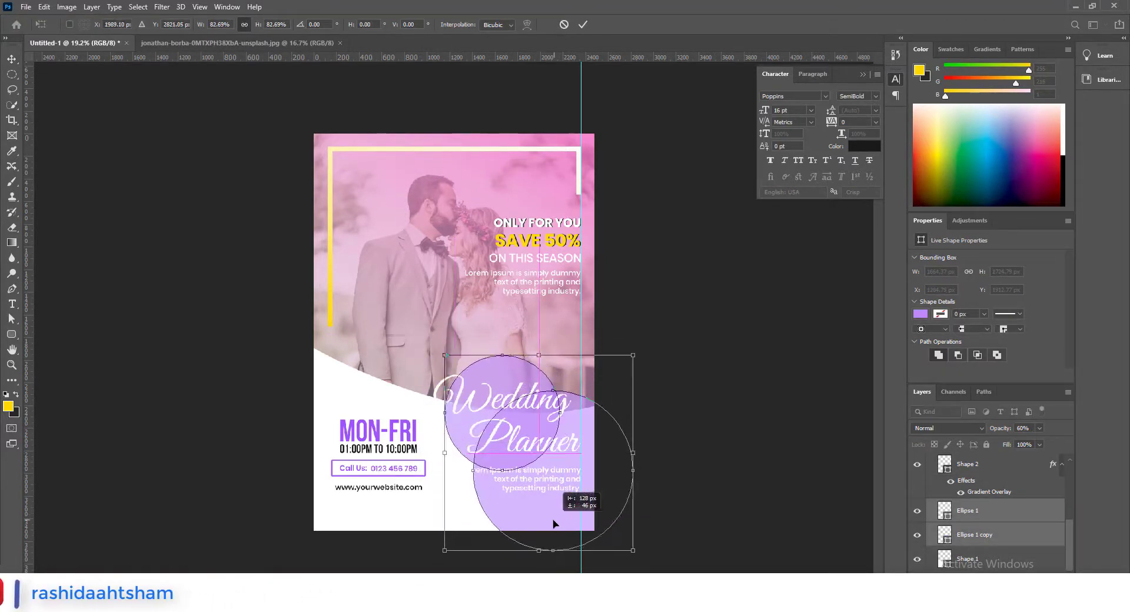
{"action": "left_click", "coordinate": [583, 24]}
- Scale the Wedding Planner title group to about 86% and position it over the purple circles against the right guide
{"action": "scroll", "coordinate": [987, 506], "scroll_direction": "up", "scroll_amount": 3}
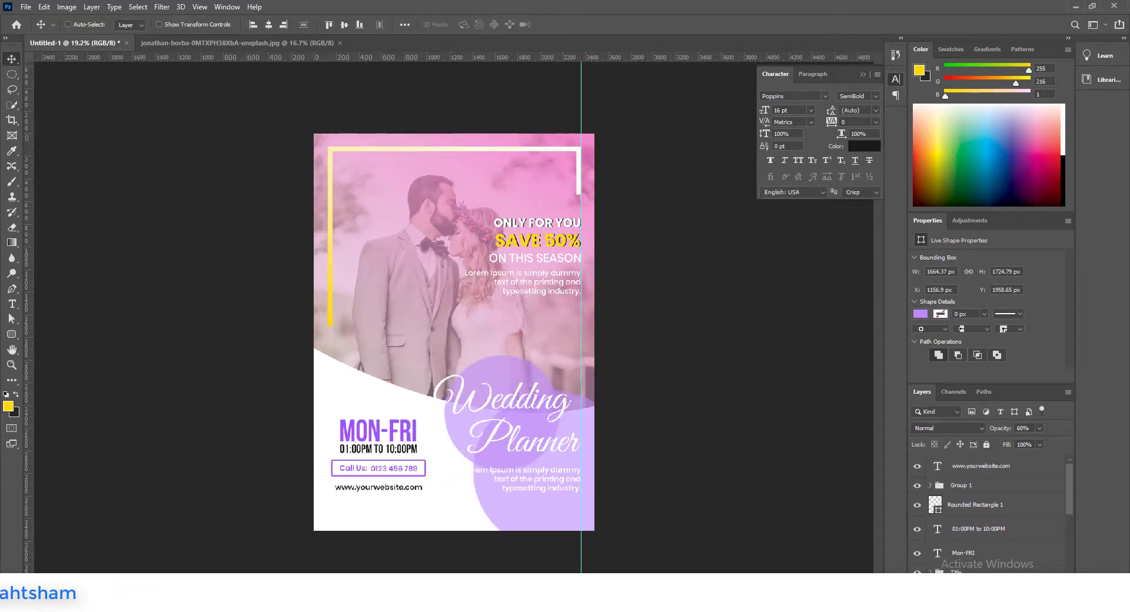
{"action": "left_click_drag", "start_coordinate": [522, 433], "coordinate": [522, 433]}
{"action": "key", "text": "ctrl+t"}
{"action": "left_click_drag", "start_coordinate": [445, 451], "coordinate": [457, 455]}
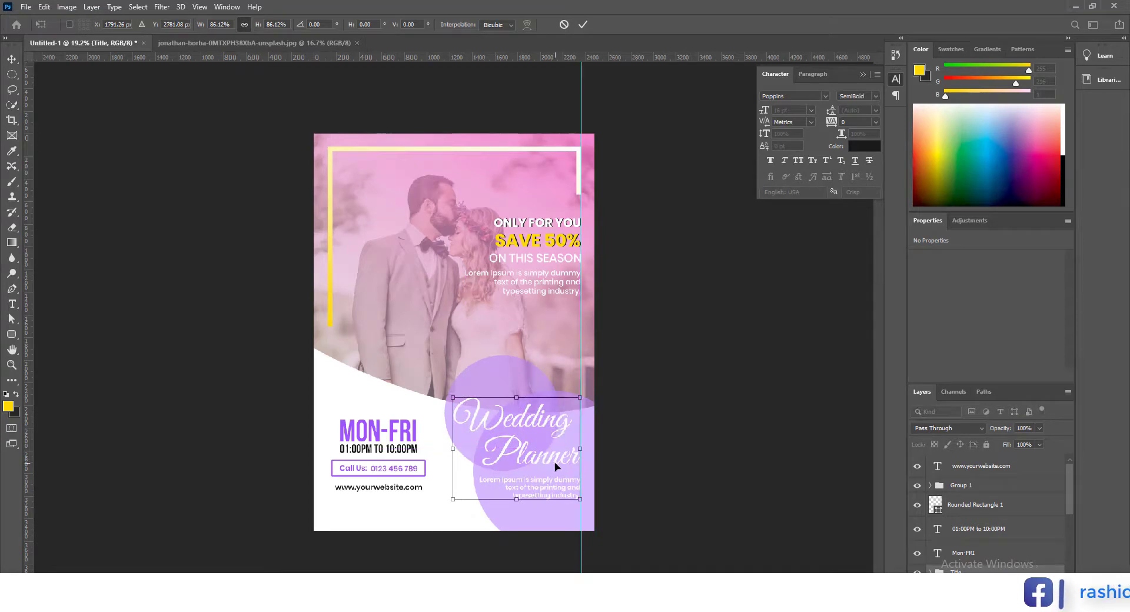
{"action": "left_click", "coordinate": [583, 24]}
{"action": "scroll", "coordinate": [587, 368], "scroll_direction": "up", "scroll_amount": 2}
{"action": "left_click_drag", "start_coordinate": [582, 419], "coordinate": [580, 421]}
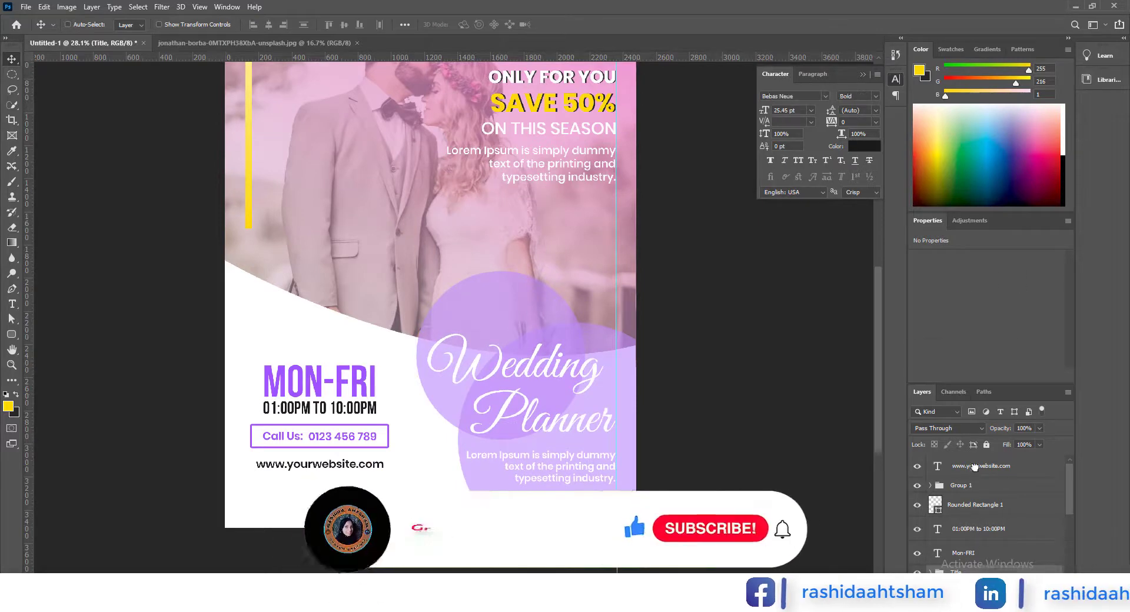
- Enlarge the opening hours, phone box and website elements together until the box is about 892 px wide, and reposition them
{"action": "left_click_drag", "start_coordinate": [255, 407], "coordinate": [376, 471]}
{"action": "left_click_drag", "start_coordinate": [351, 415], "coordinate": [363, 419]}
{"action": "left_click_drag", "start_coordinate": [355, 459], "coordinate": [383, 464]}
{"action": "key", "text": "ctrl+t"}
{"action": "left_click", "coordinate": [582, 25]}
{"action": "key", "text": "Return"}
- Group the opening hours, phone box and website layers and rename the group for the contact details
{"action": "key", "text": "ctrl+0"}
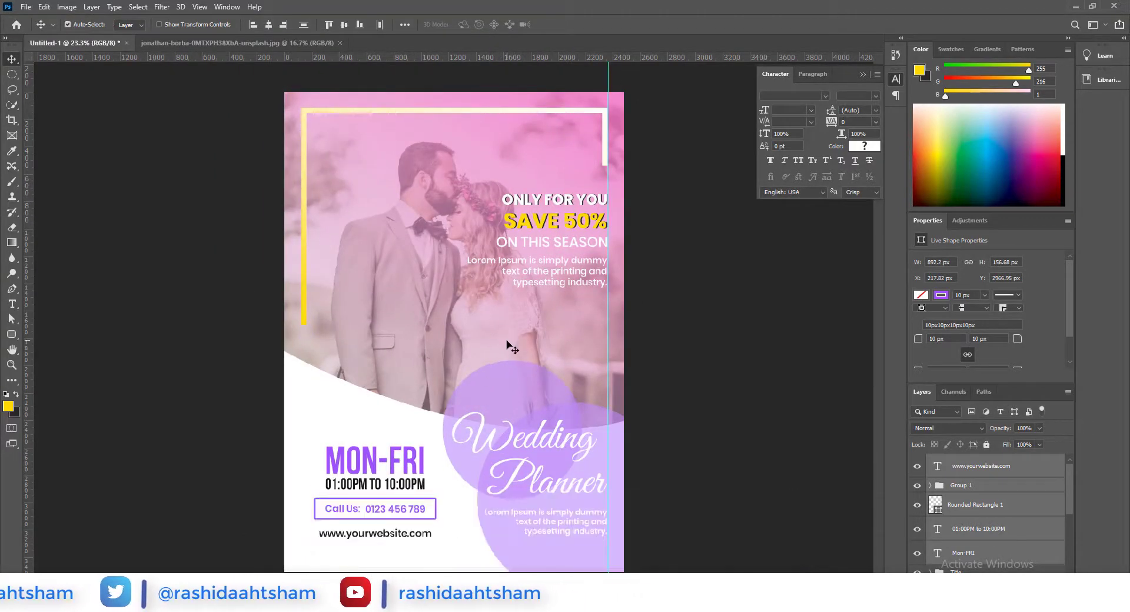
{"action": "key", "text": "ctrl+g"}
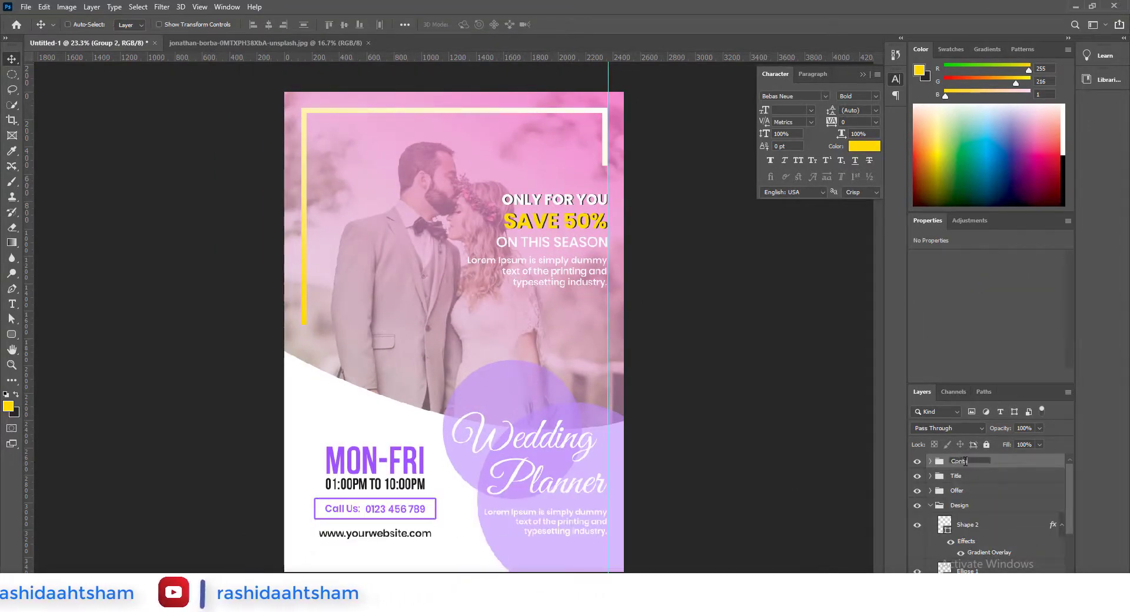